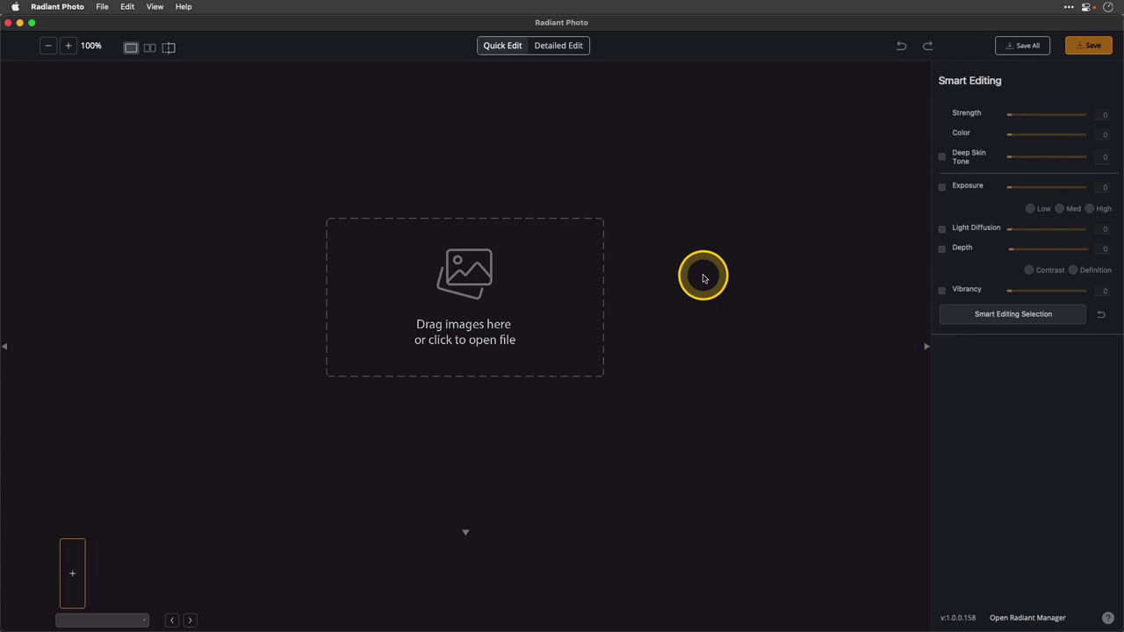
Switch to Finder and load all the images from the Photos folder into Radiant Photo
key(super+Tab)
key(super+Tab)
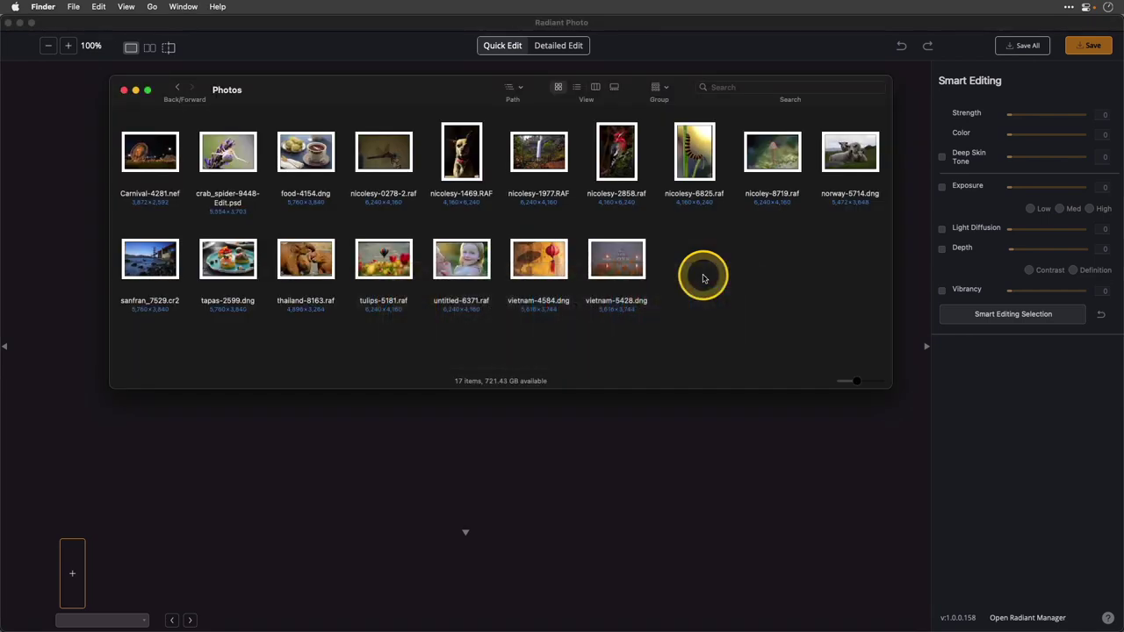
key(super+a)
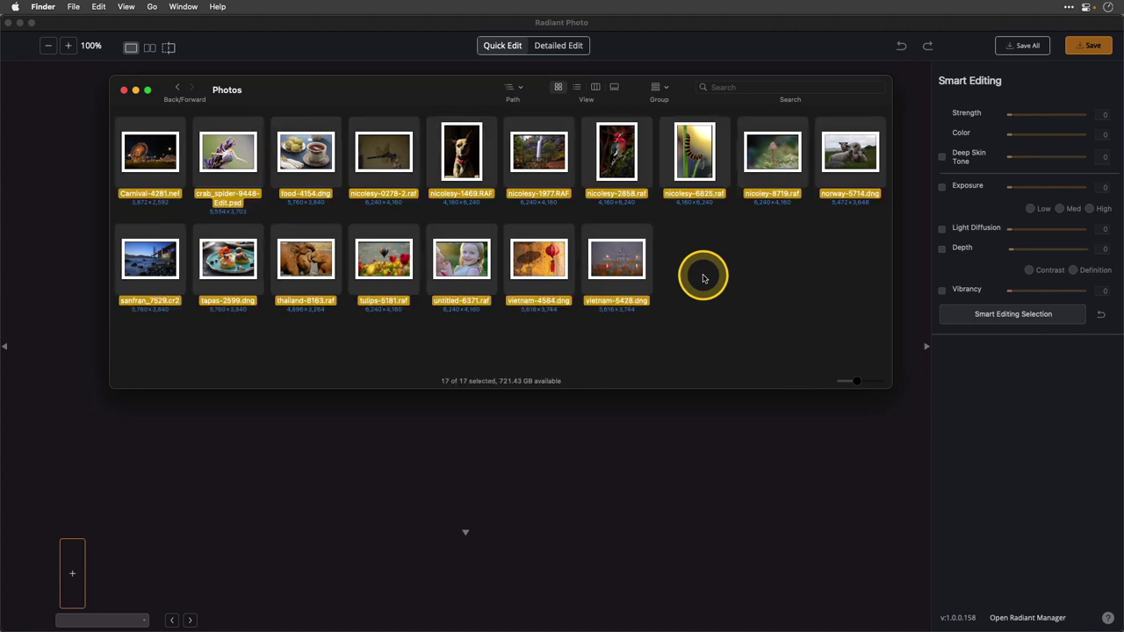
drag(625, 258, 509, 432)
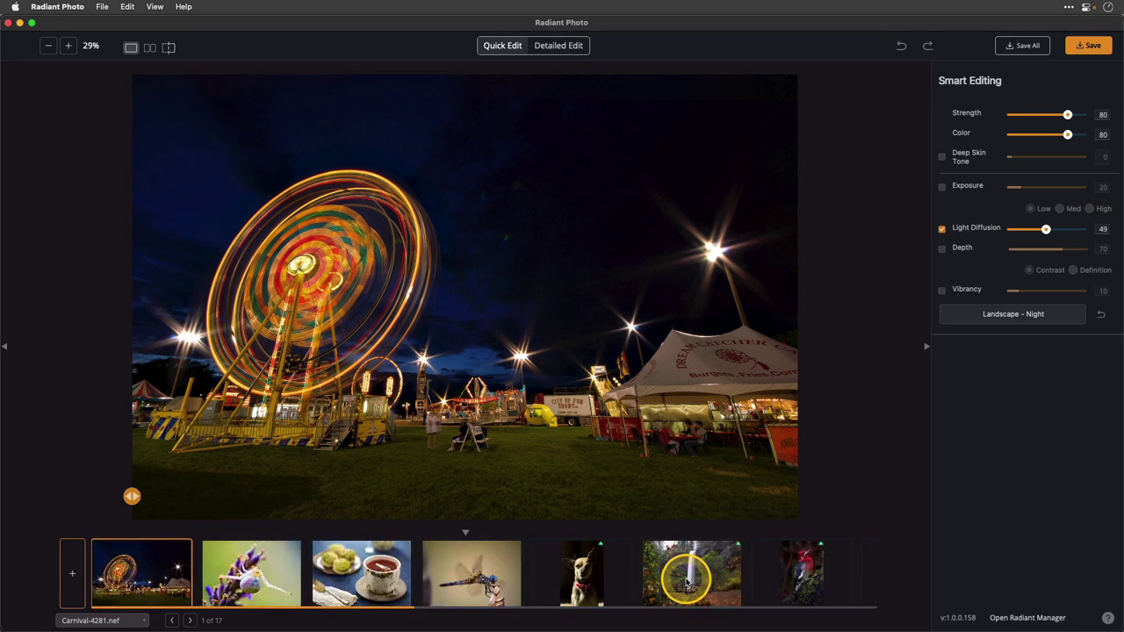
Browse the loaded photos in the filmstrip, view the waterfall photo nicolesy-1977.RAF, and return to Carnival-4281.nef
scroll(686, 575, right, 2)
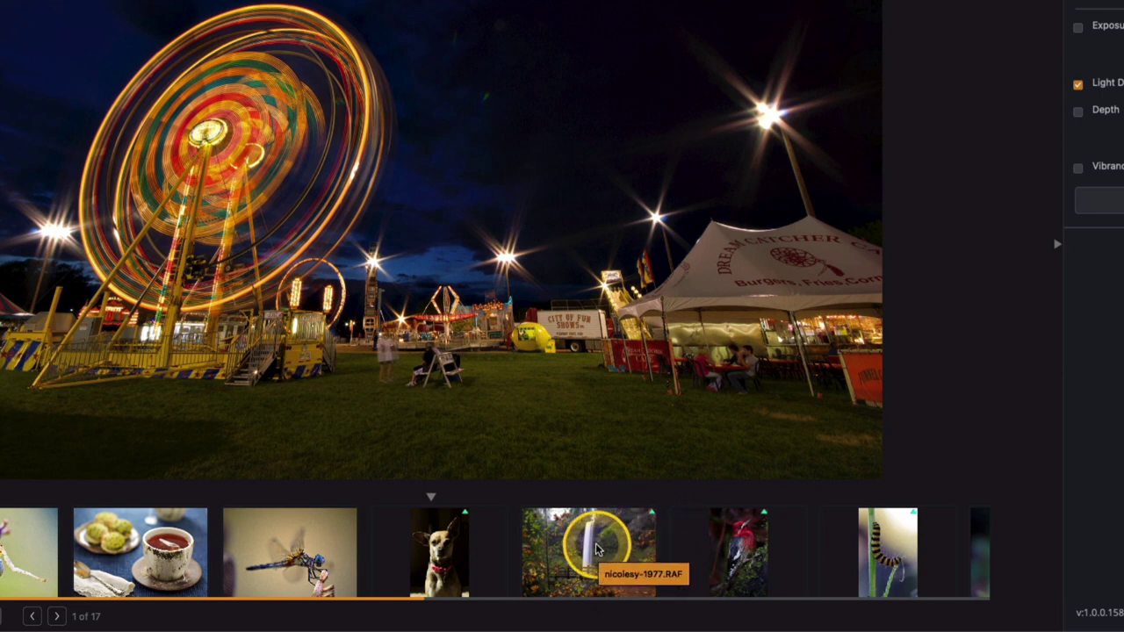
scroll(595, 549, left, 2)
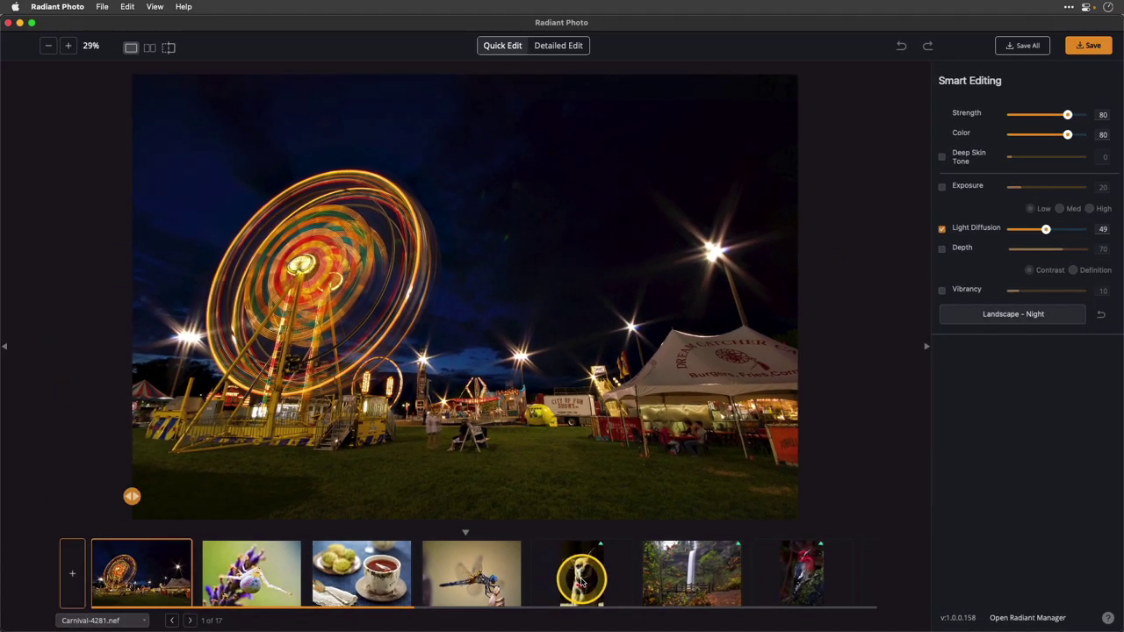
scroll(688, 572, right, 5)
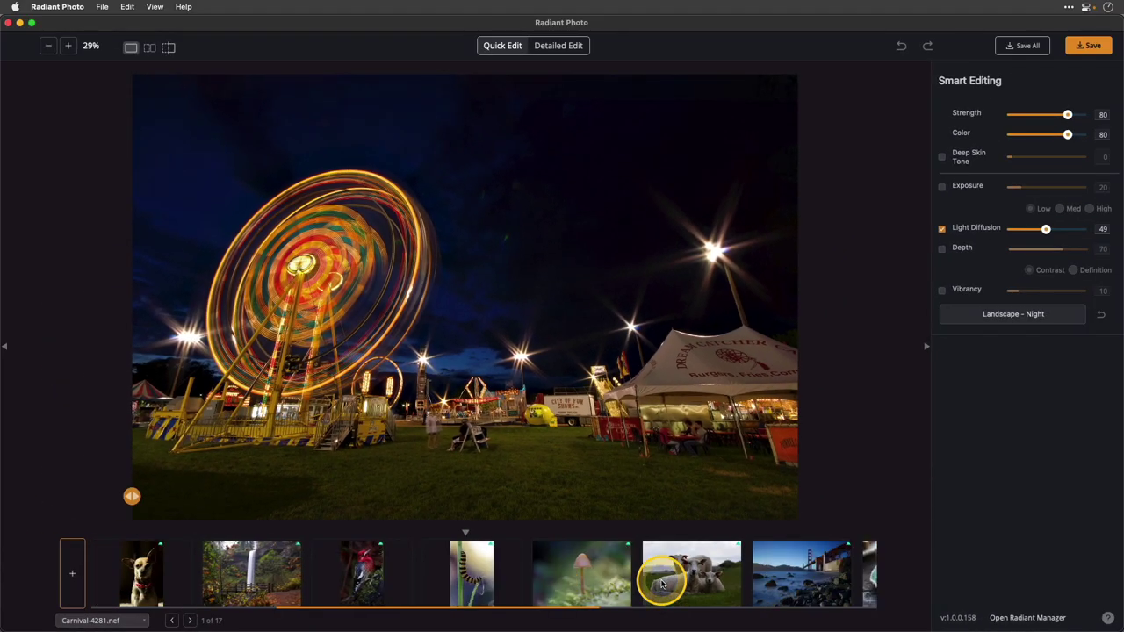
scroll(662, 584, left, 5)
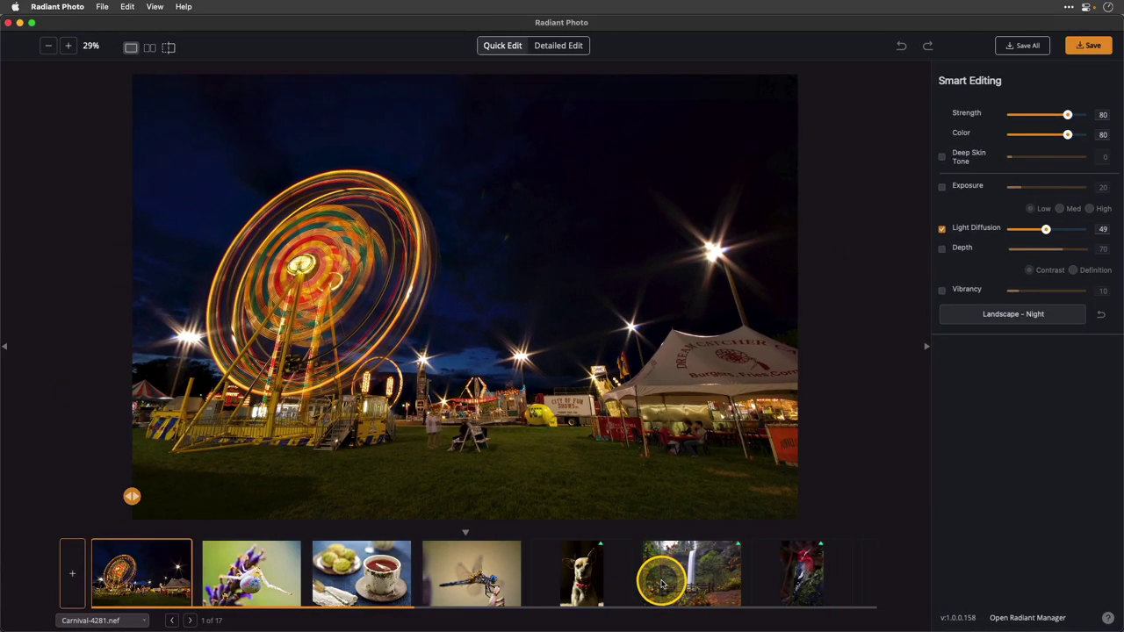
click(677, 582)
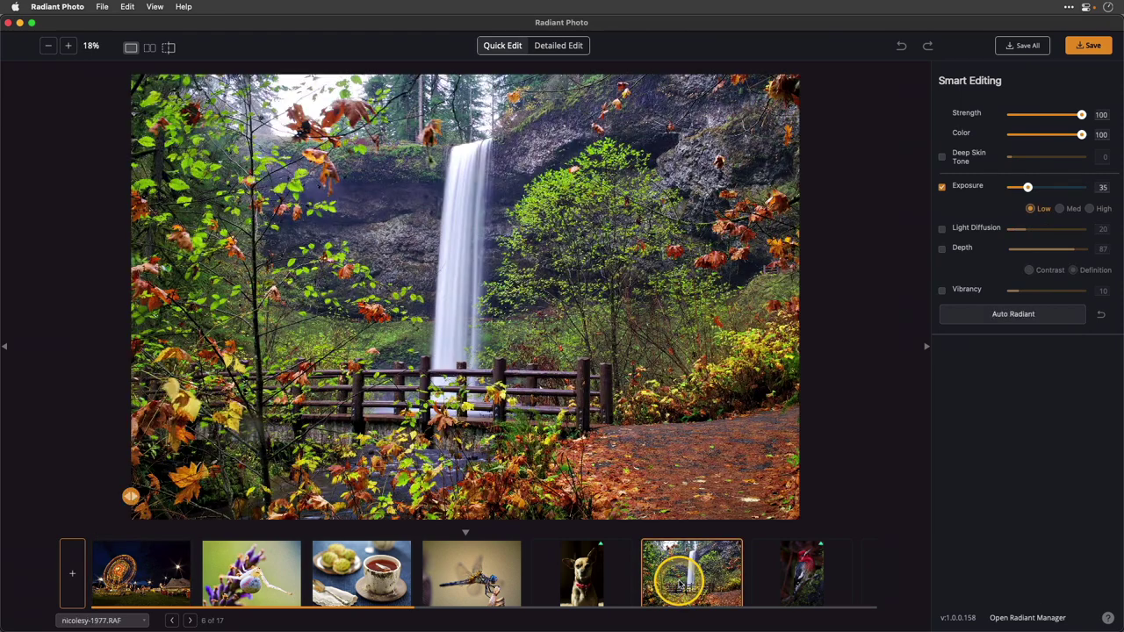
click(152, 564)
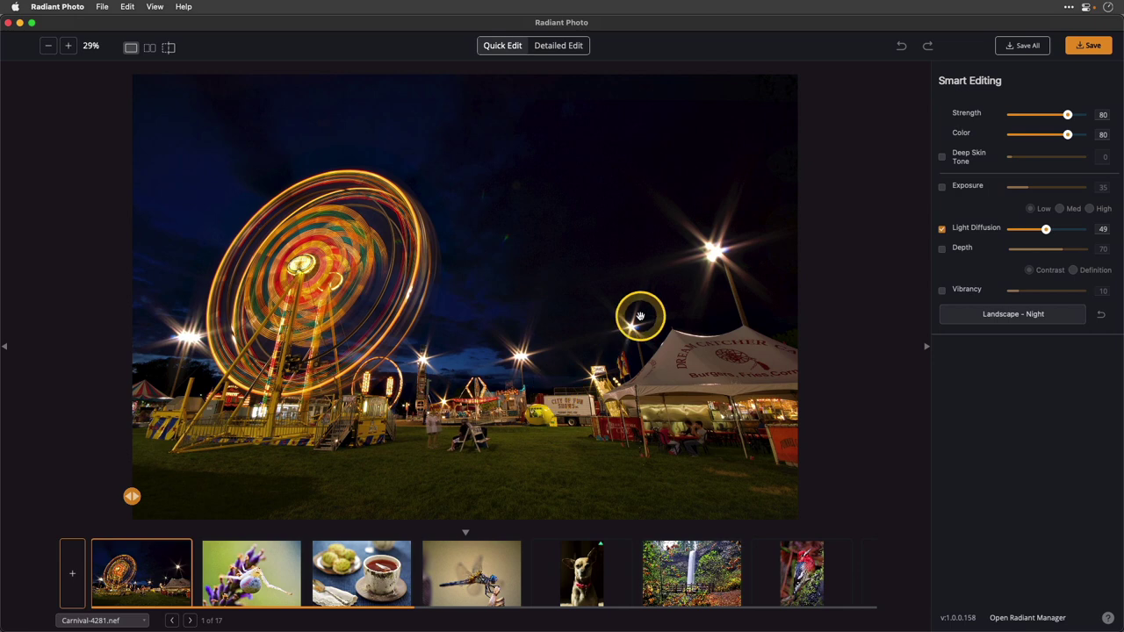
Toggle the carnival photo between its original and edited versions to examine the automatic correction
click(722, 216)
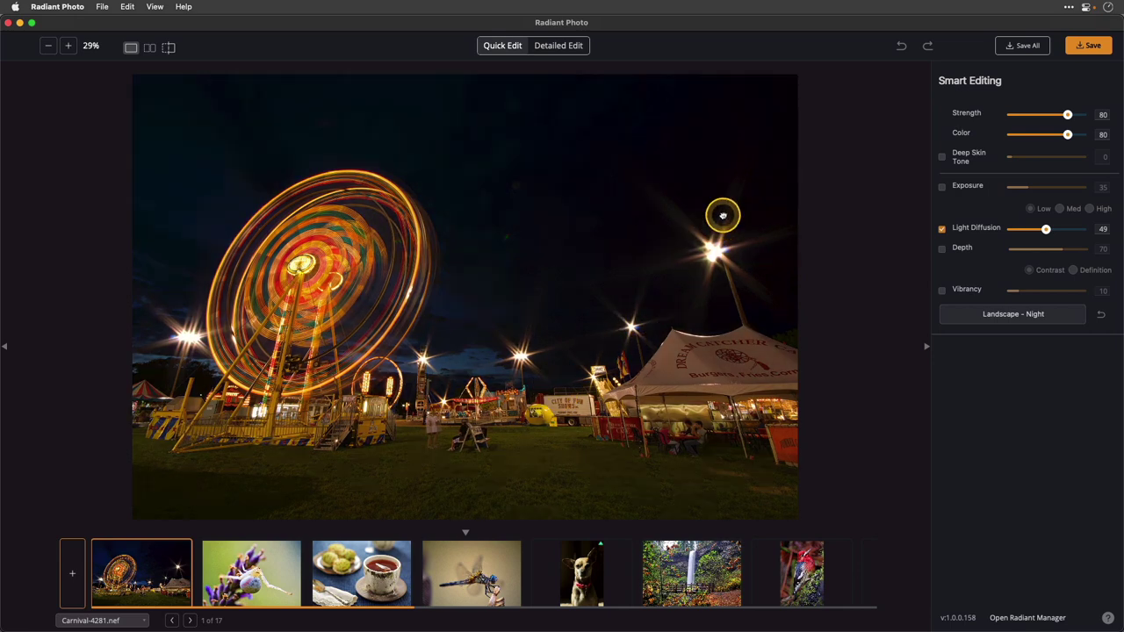
click(723, 215)
click(723, 215)
click(723, 215)
click(723, 215)
click(723, 215)
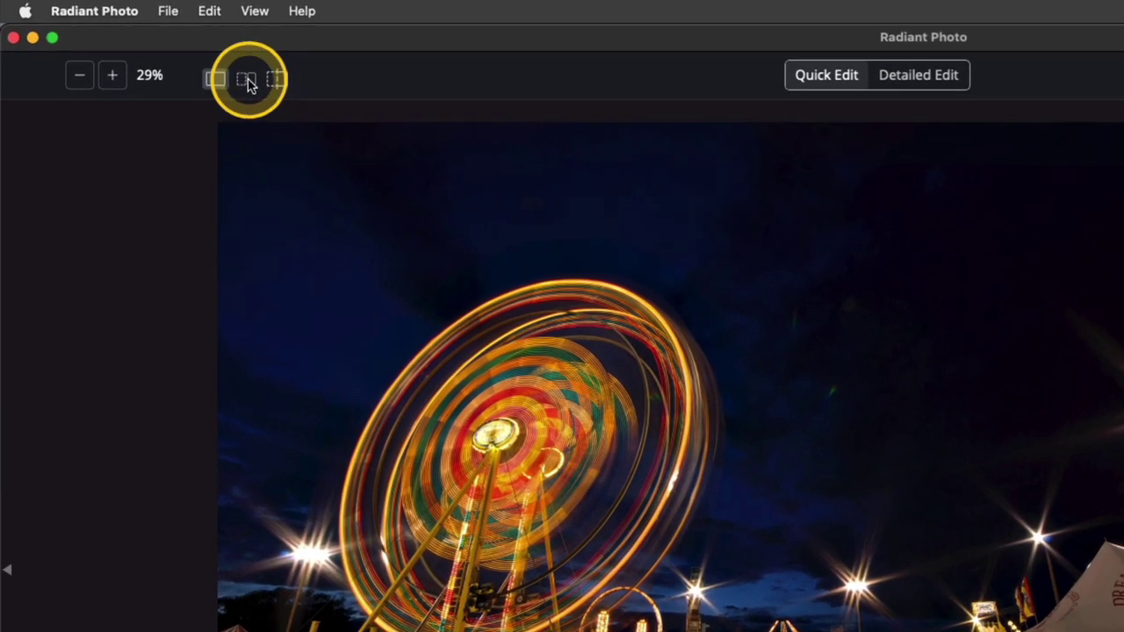
Compare the carnival photo's before and after versions in side-by-side and split views, and return to the single view
click(246, 80)
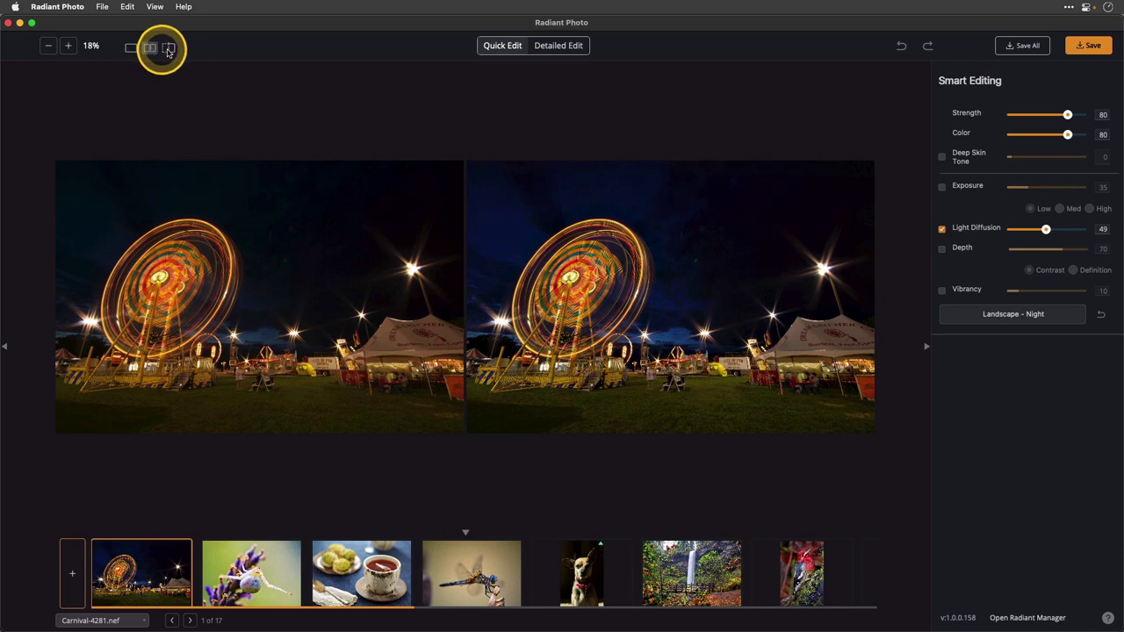
click(168, 49)
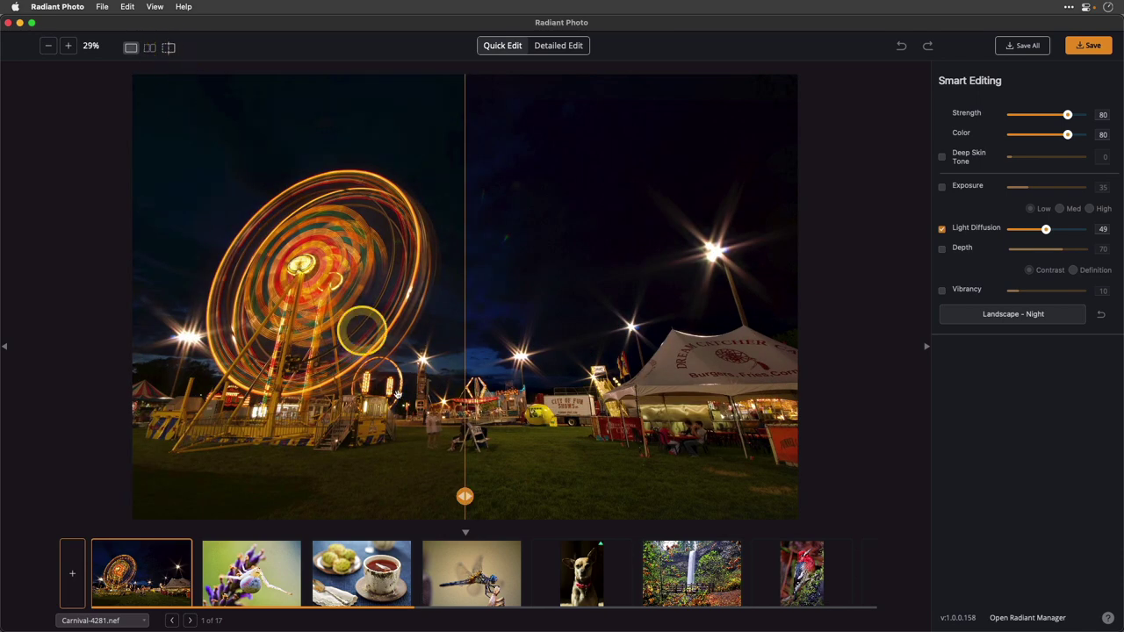
drag(463, 499, 719, 497)
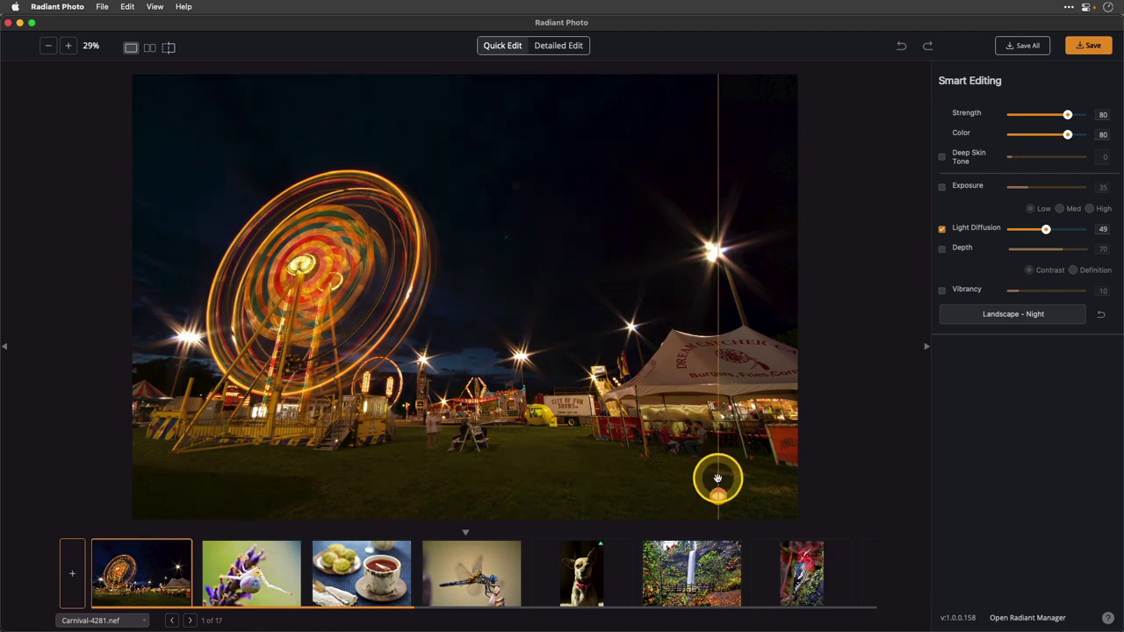
click(130, 48)
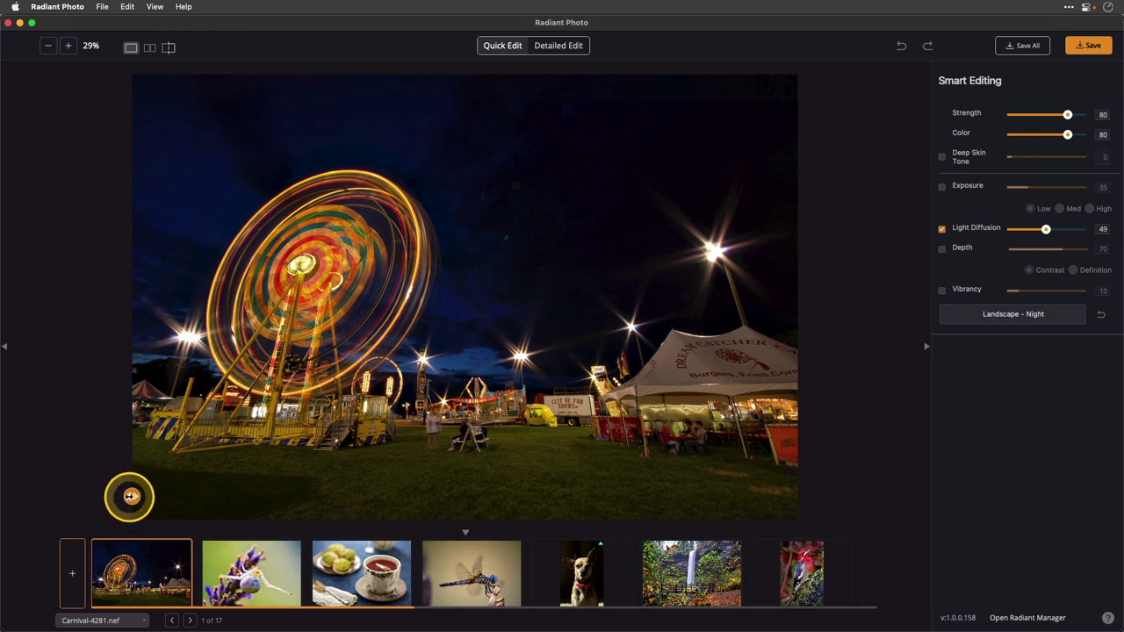
drag(130, 497, 46, 473)
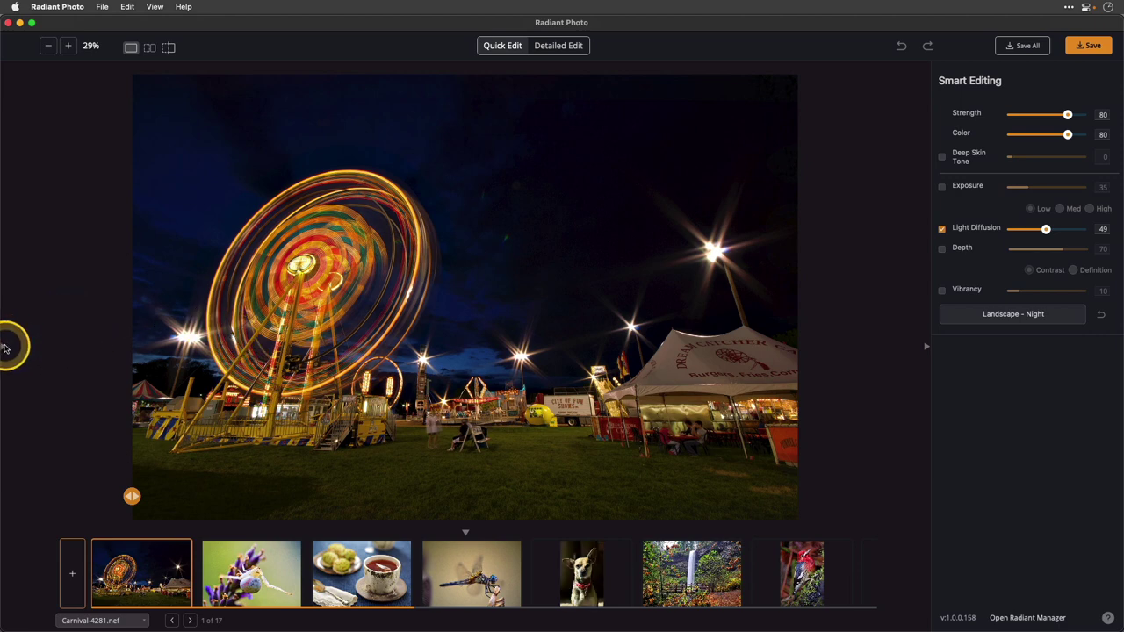
Show the Navigator and Smart Presets beside the carnival photo, keeping the zoom at 27%
click(4, 349)
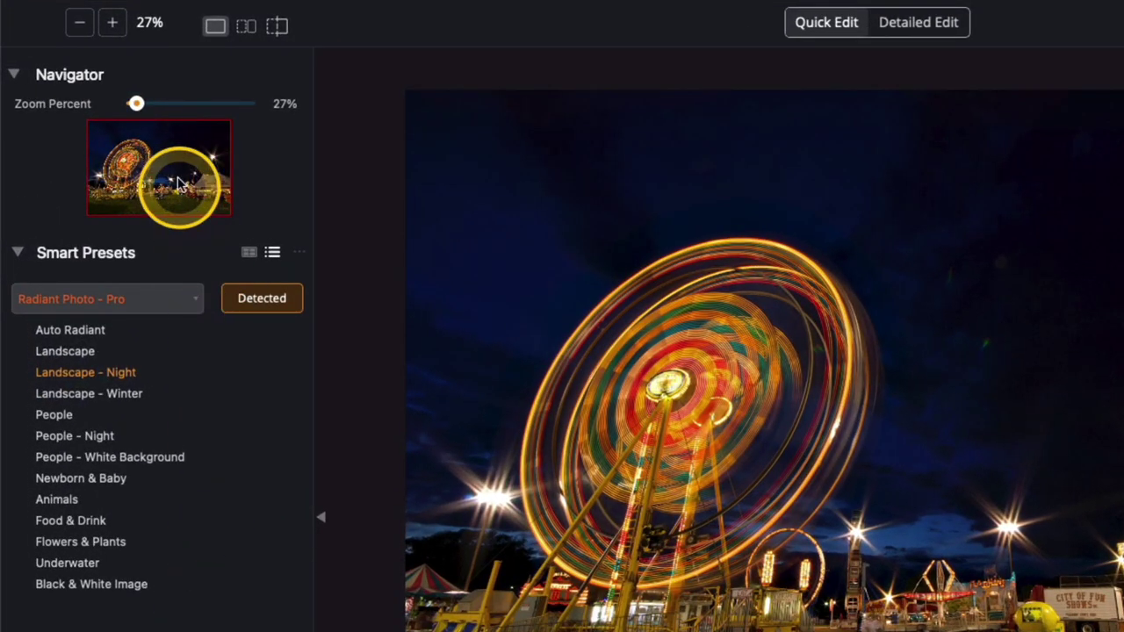
mouse_move(136, 103)
mouse_down()
mouse_move(151, 106)
mouse_move(136, 104)
mouse_up()
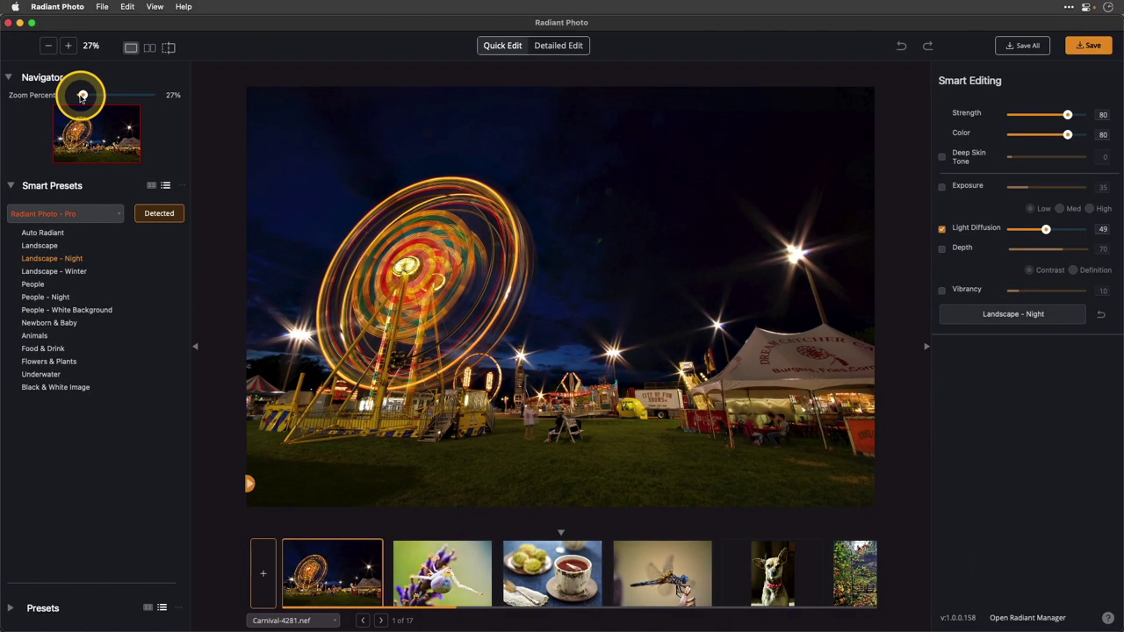
drag(82, 95, 82, 96)
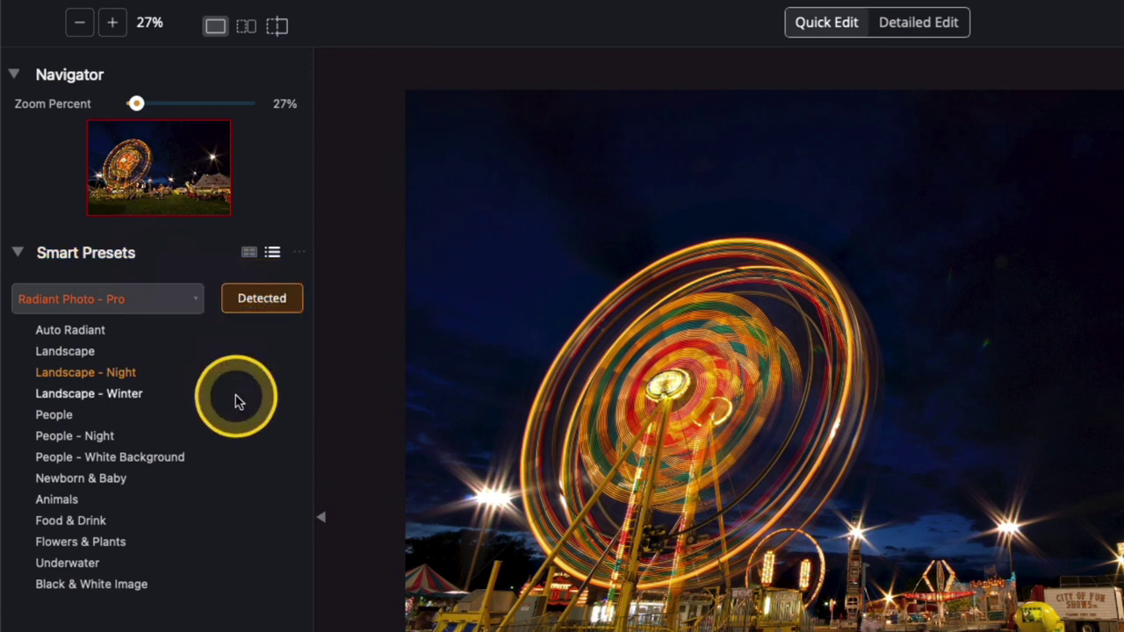
Try the smart presets from Landscape - Winter through Newborn & Baby on the carnival photo, and re-detect its scene
click(267, 303)
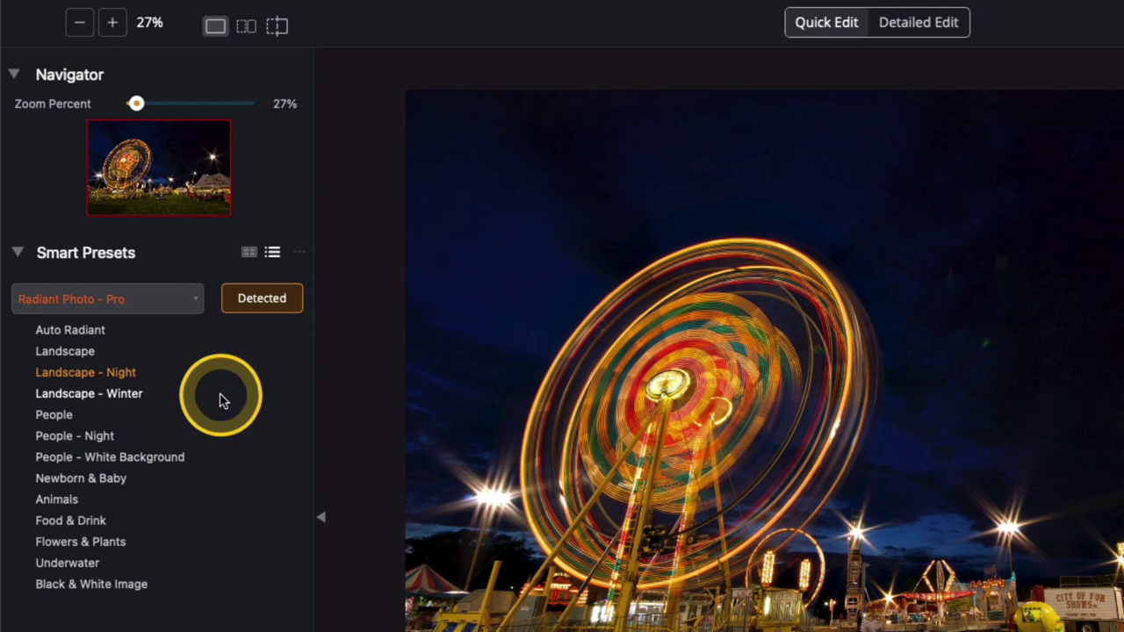
click(123, 397)
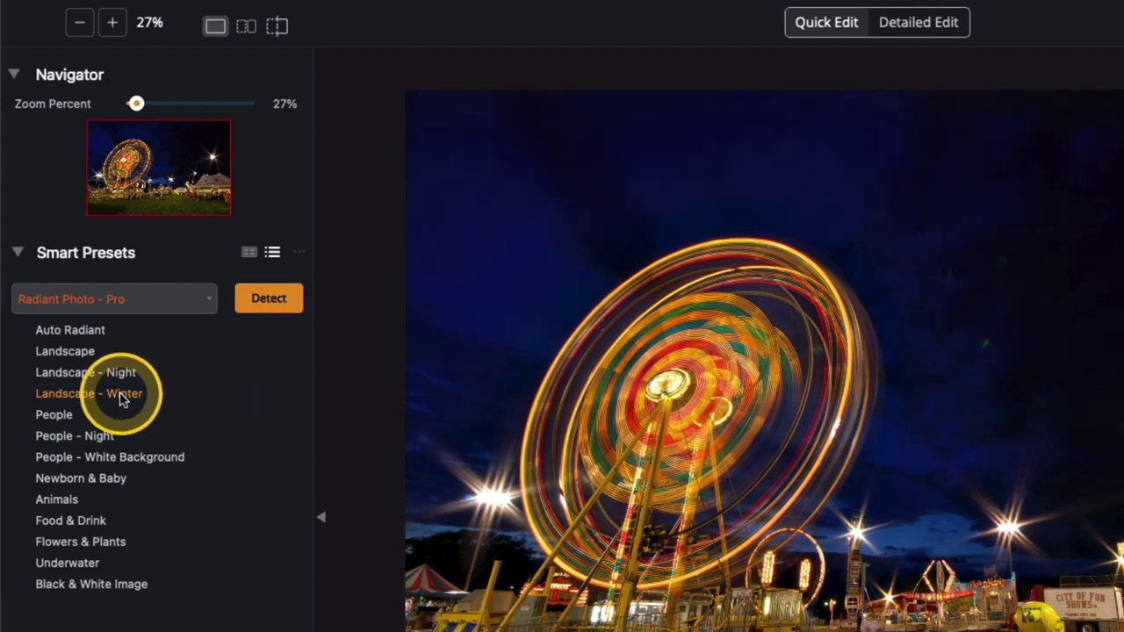
click(61, 412)
click(97, 439)
click(128, 458)
click(110, 479)
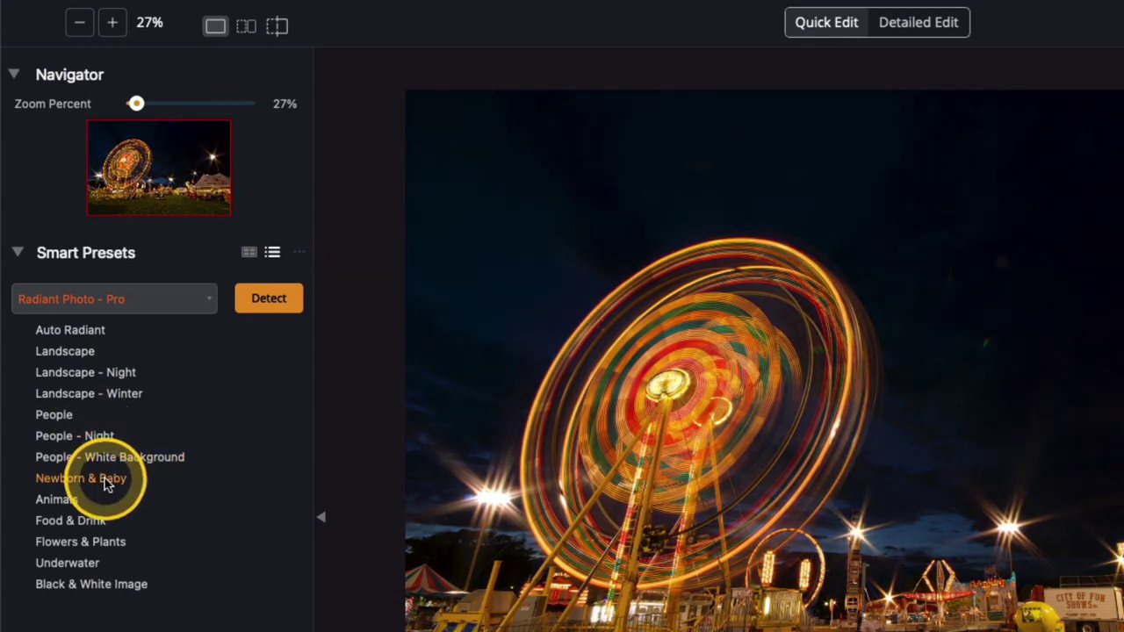
click(266, 303)
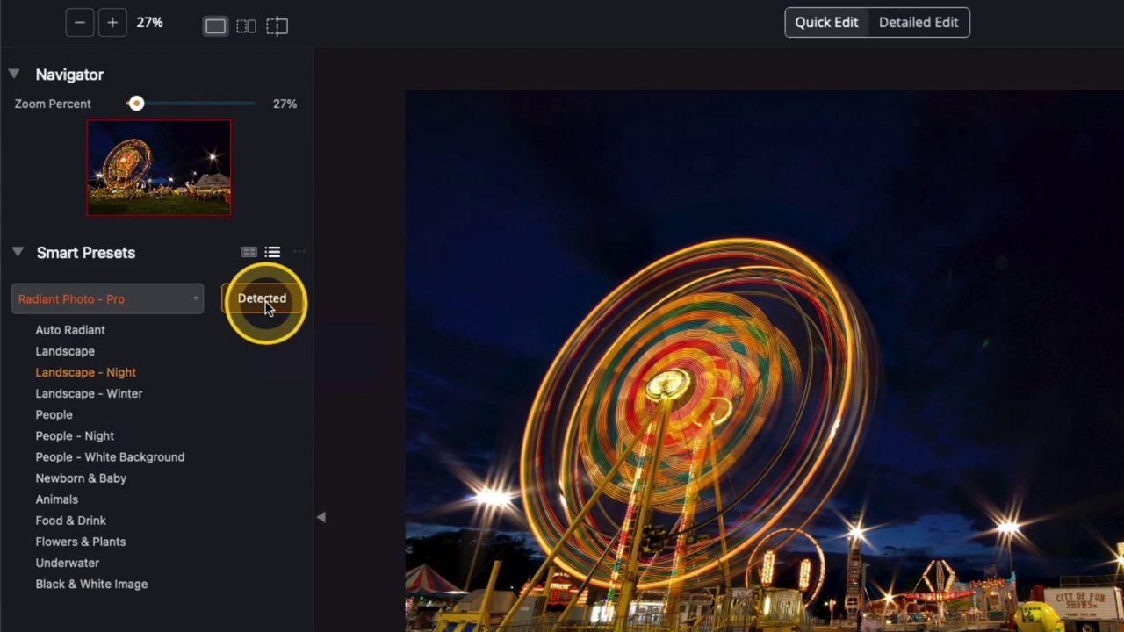
Try the My Smart Presets and Radiant Photo - Subtle collections, declining to apply new presets to all loaded photos
click(194, 301)
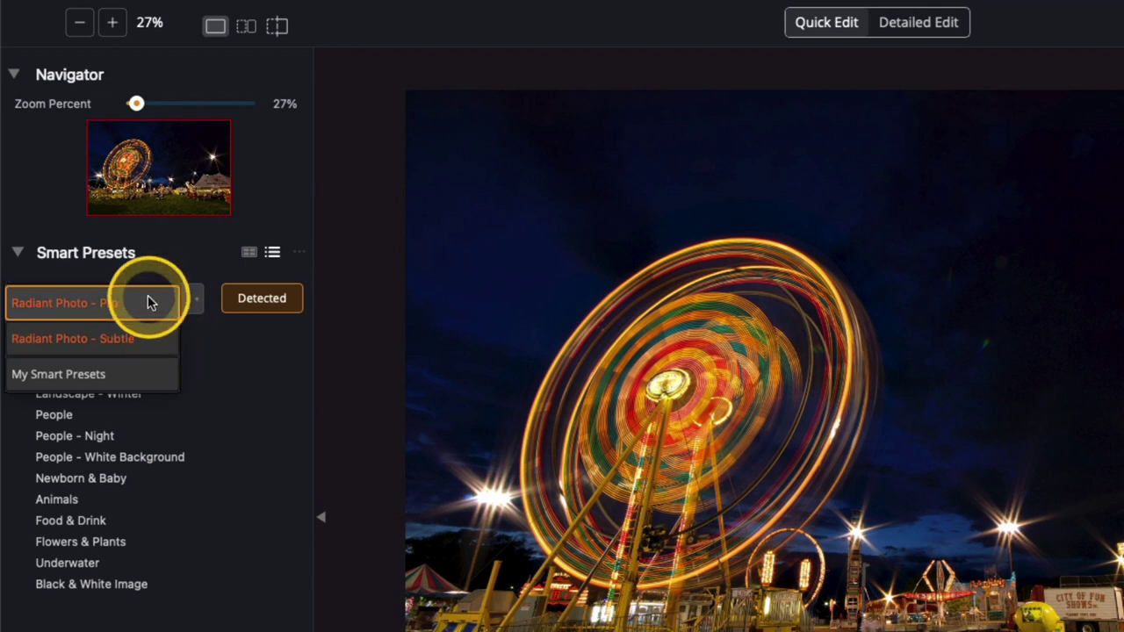
click(143, 377)
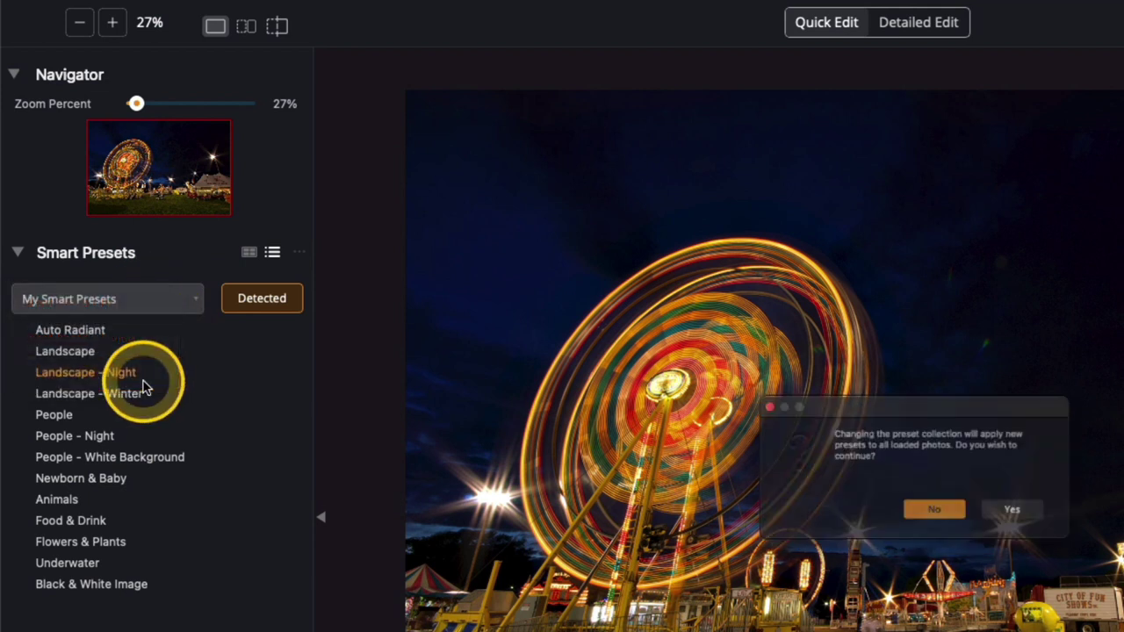
click(938, 522)
click(199, 298)
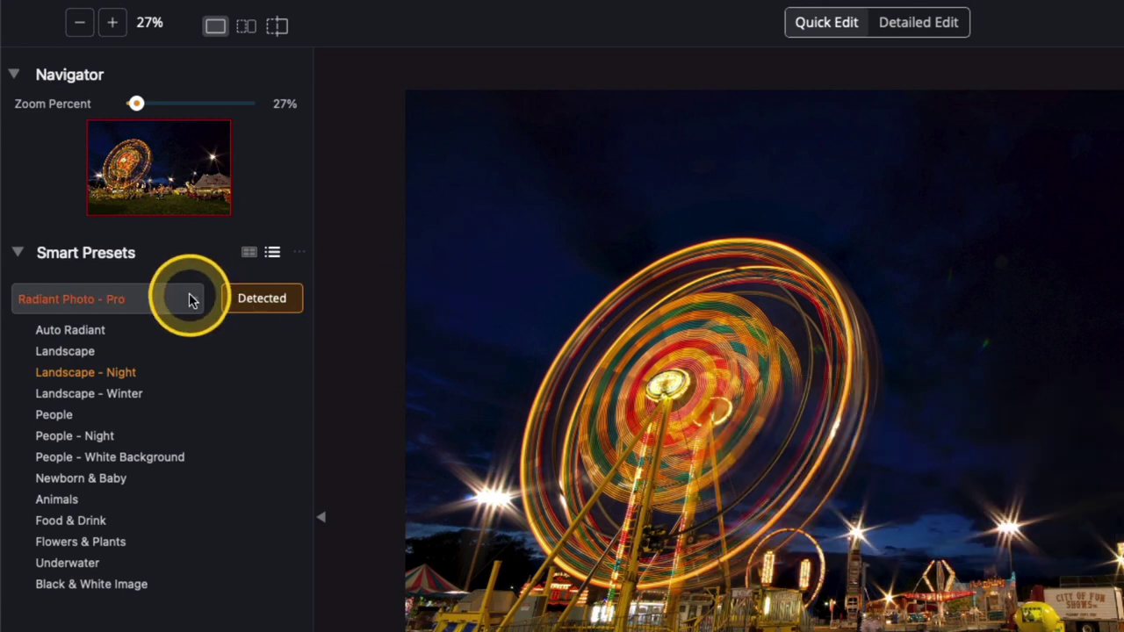
click(155, 334)
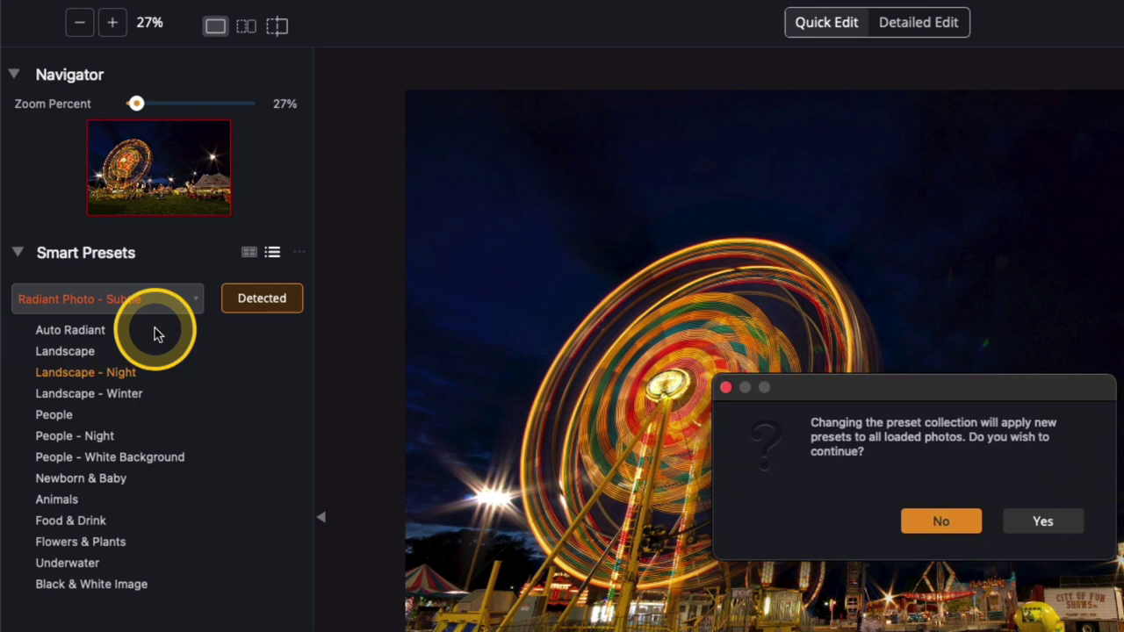
click(937, 522)
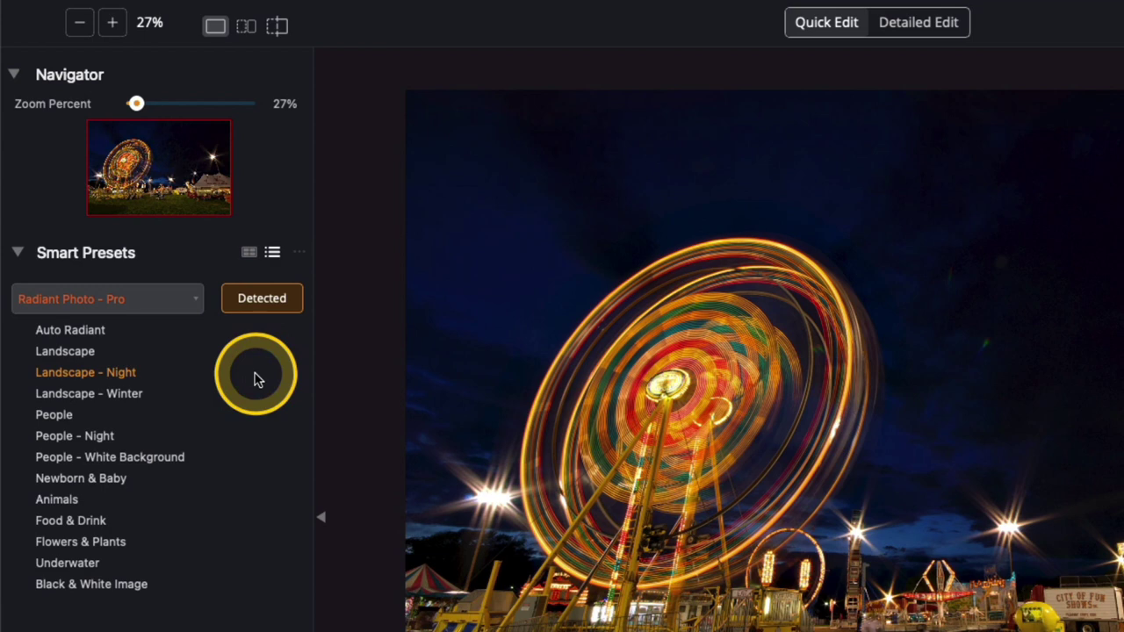
Preview the smart presets as thumbnails of the carnival photo and return to the list display
click(249, 253)
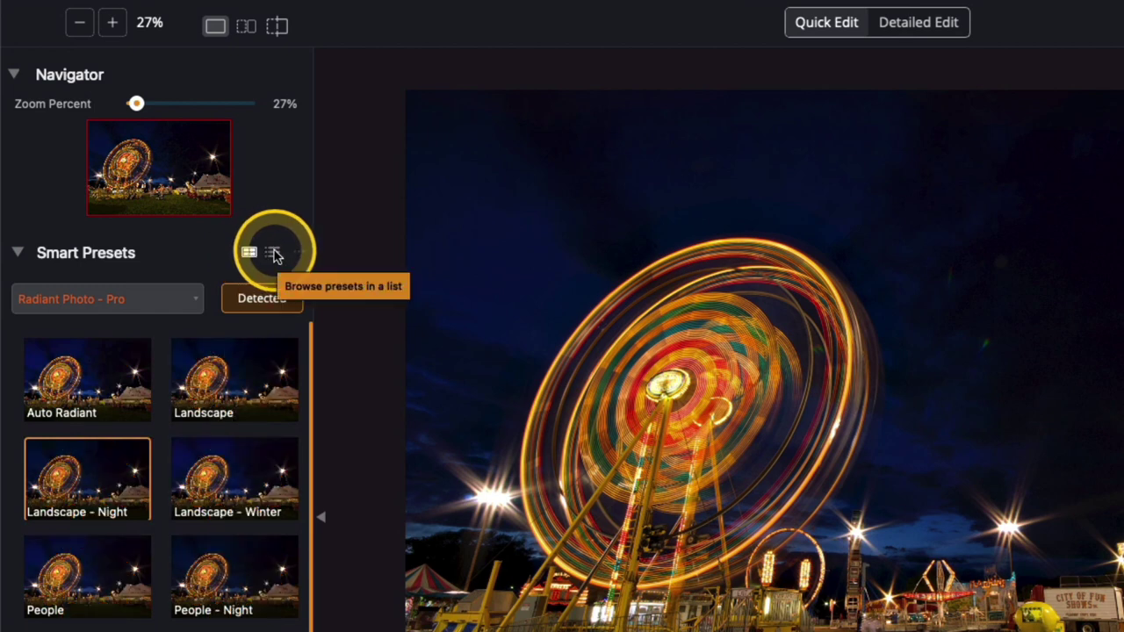
scroll(224, 558, down, 3)
scroll(225, 566, up, 3)
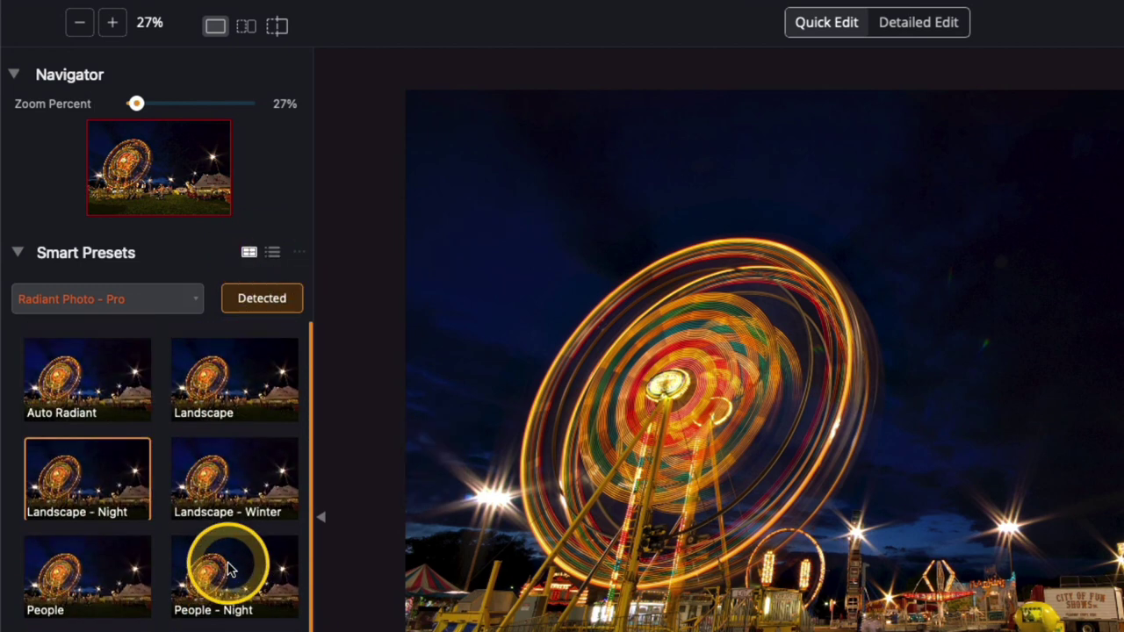
click(273, 253)
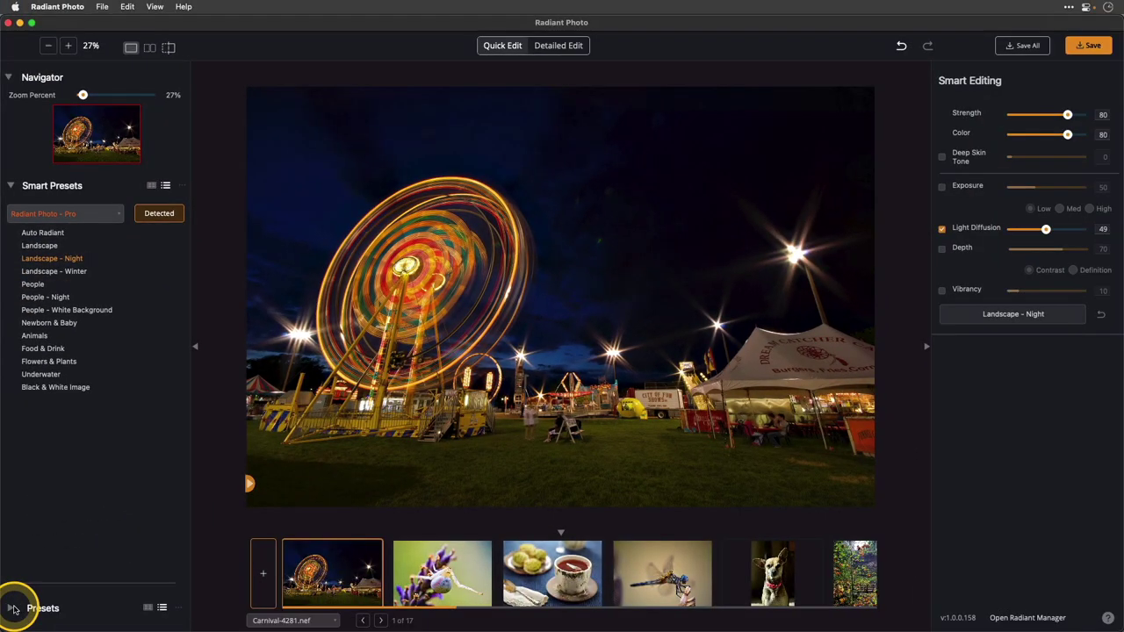
Expand the Presets section and list the presets in the Radiant Landscape group
click(13, 606)
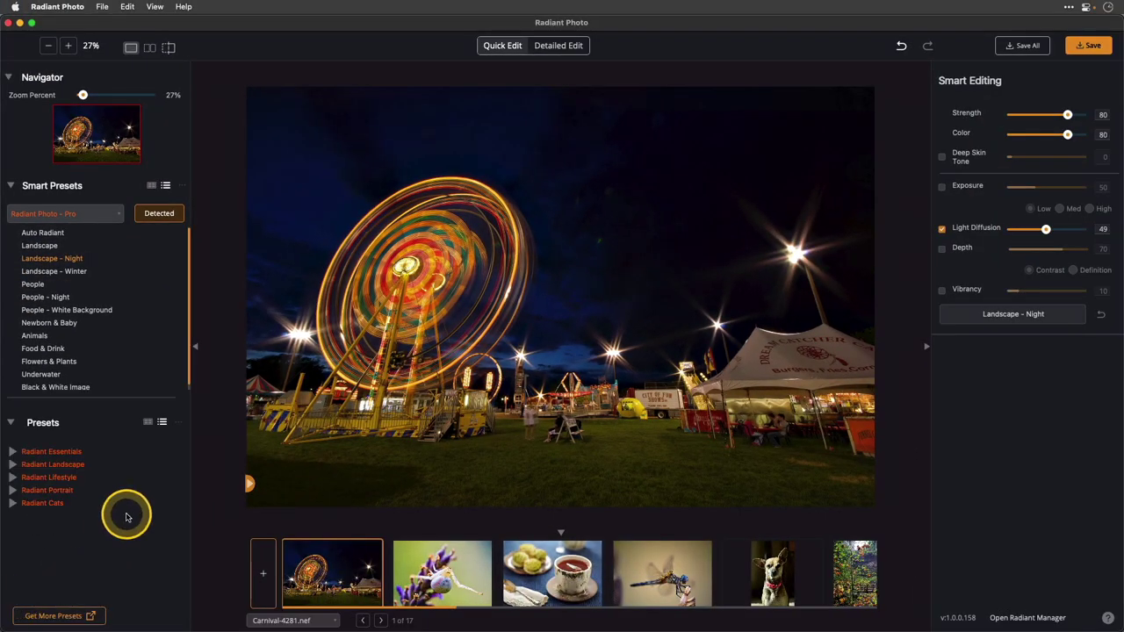
click(13, 478)
click(14, 477)
click(13, 464)
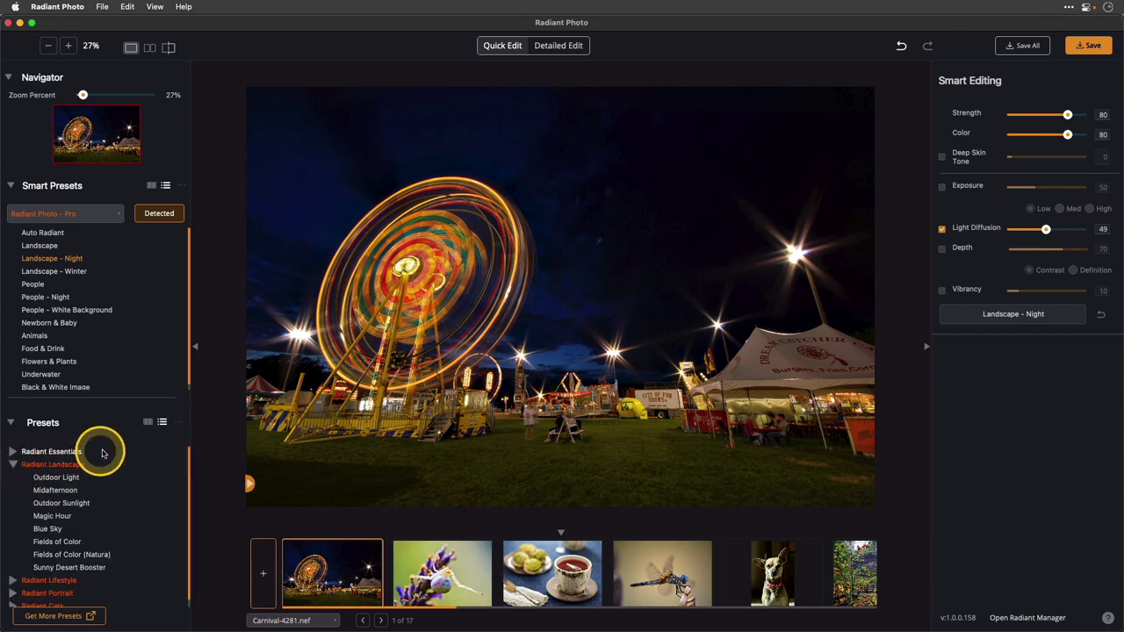
Display the Presets section as thumbnails and browse the Radiant Landscape previews for the carnival photo
click(148, 423)
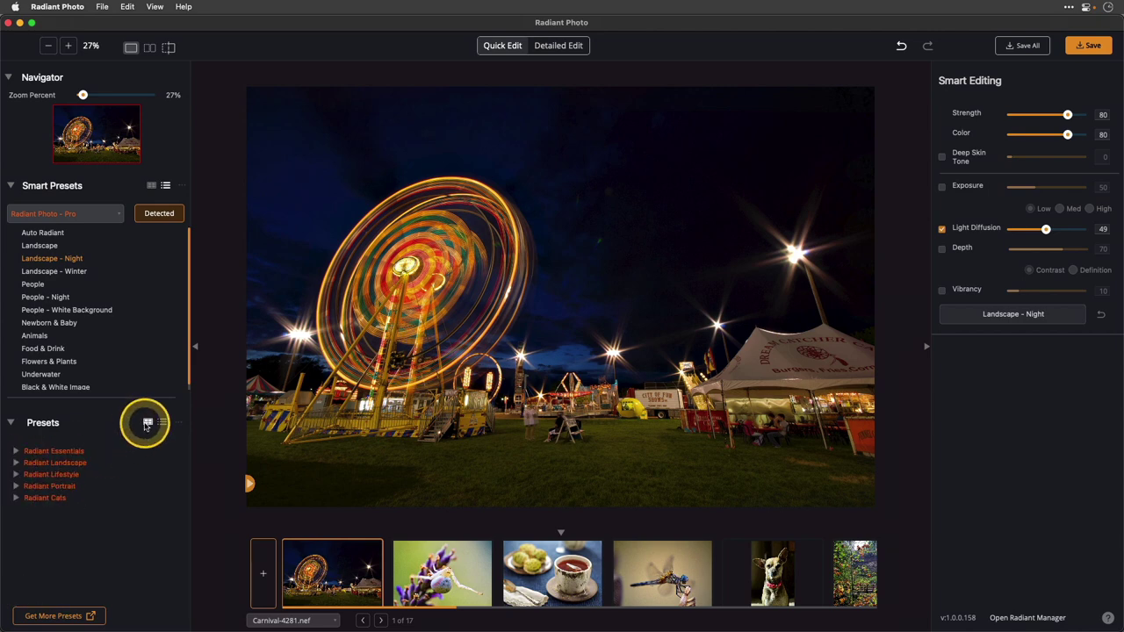
click(36, 463)
scroll(129, 474, down, 2)
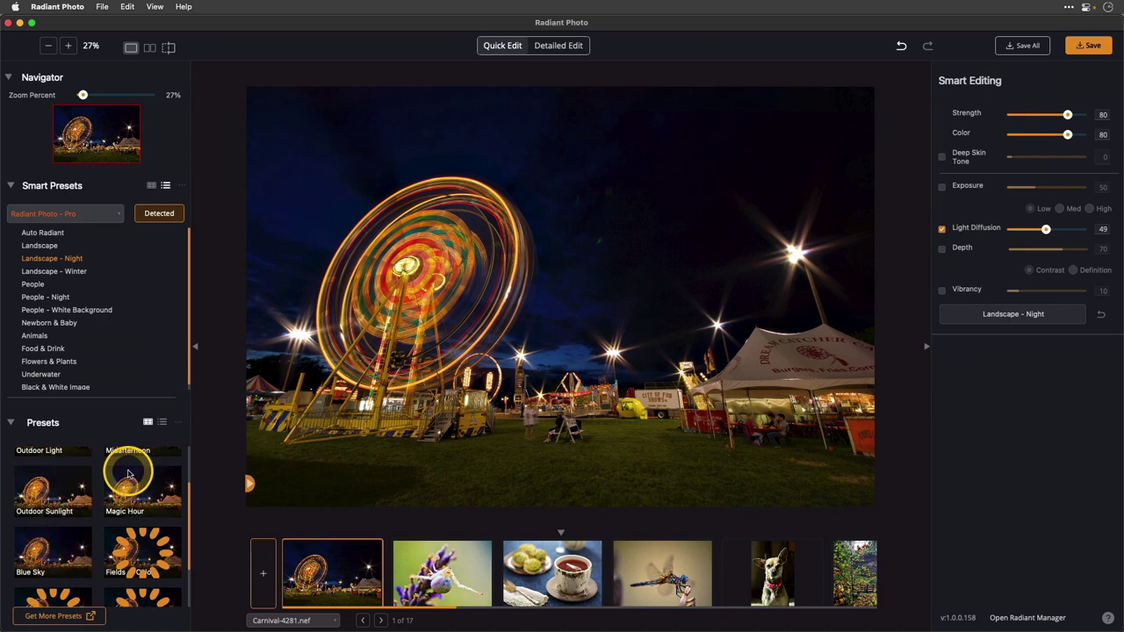
Collapse the Radiant Landscape group and the Presets section, and hide the navigator and presets side panel
scroll(128, 474, up, 2)
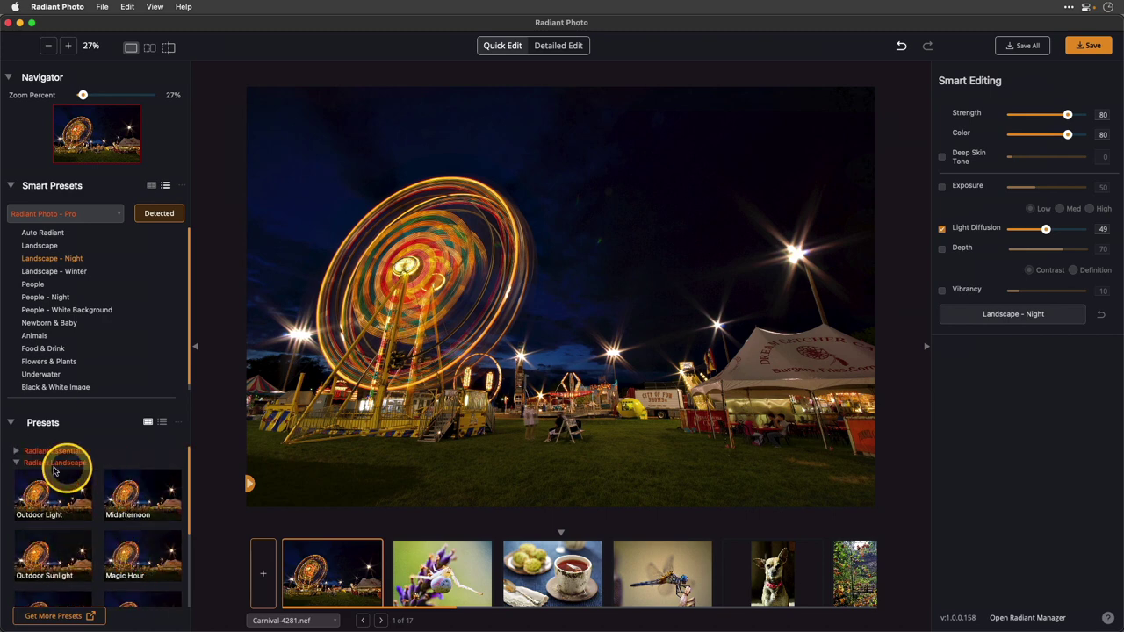
click(18, 464)
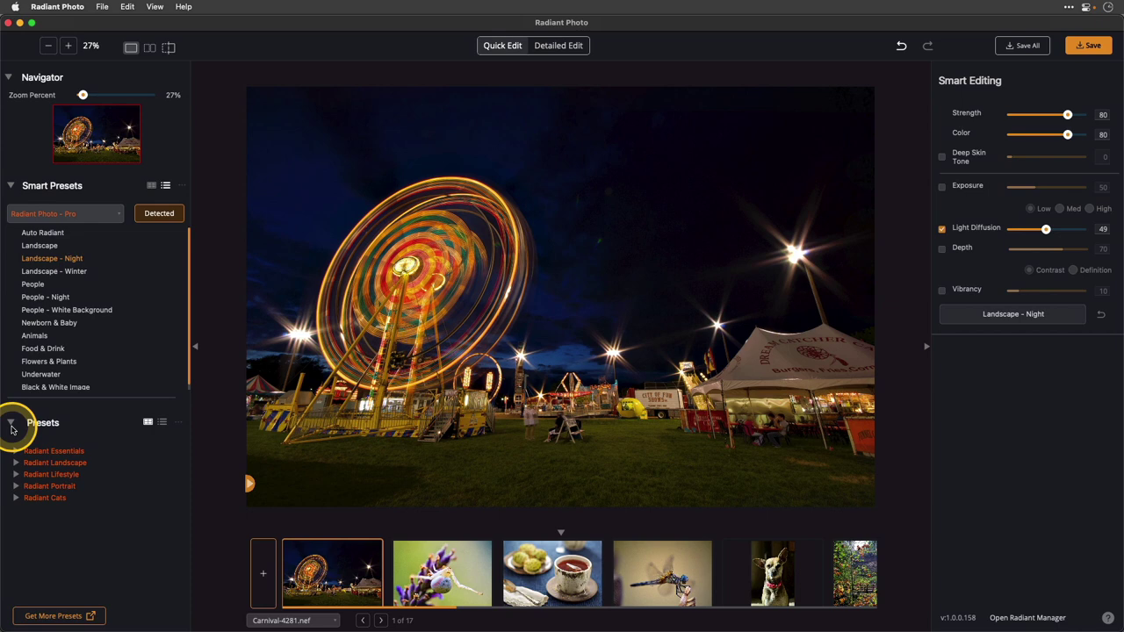
click(12, 425)
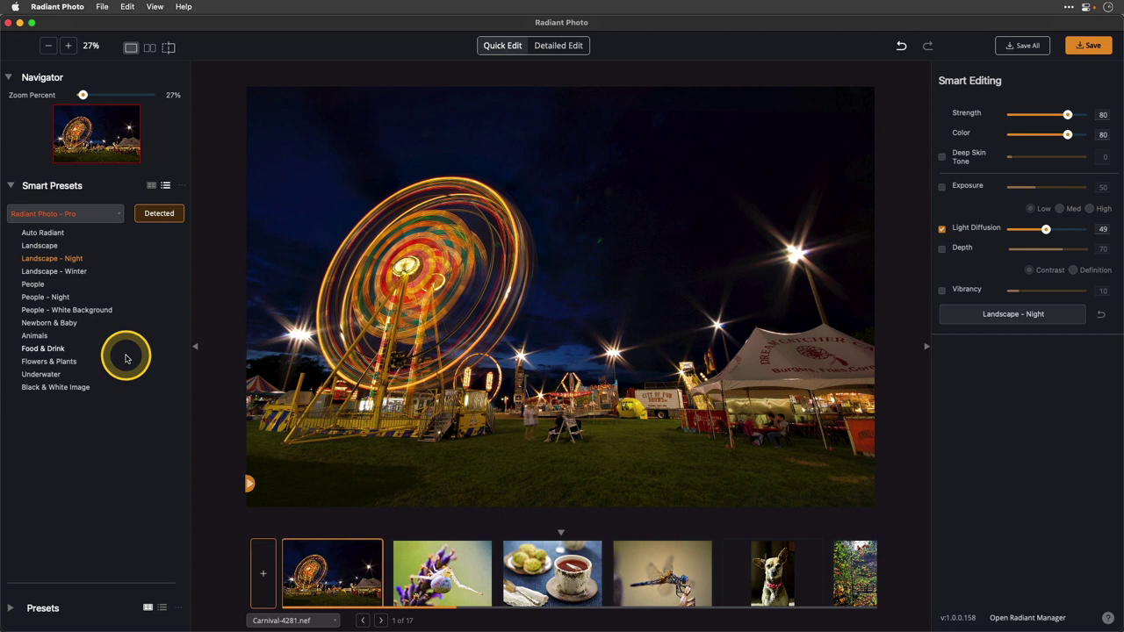
click(196, 349)
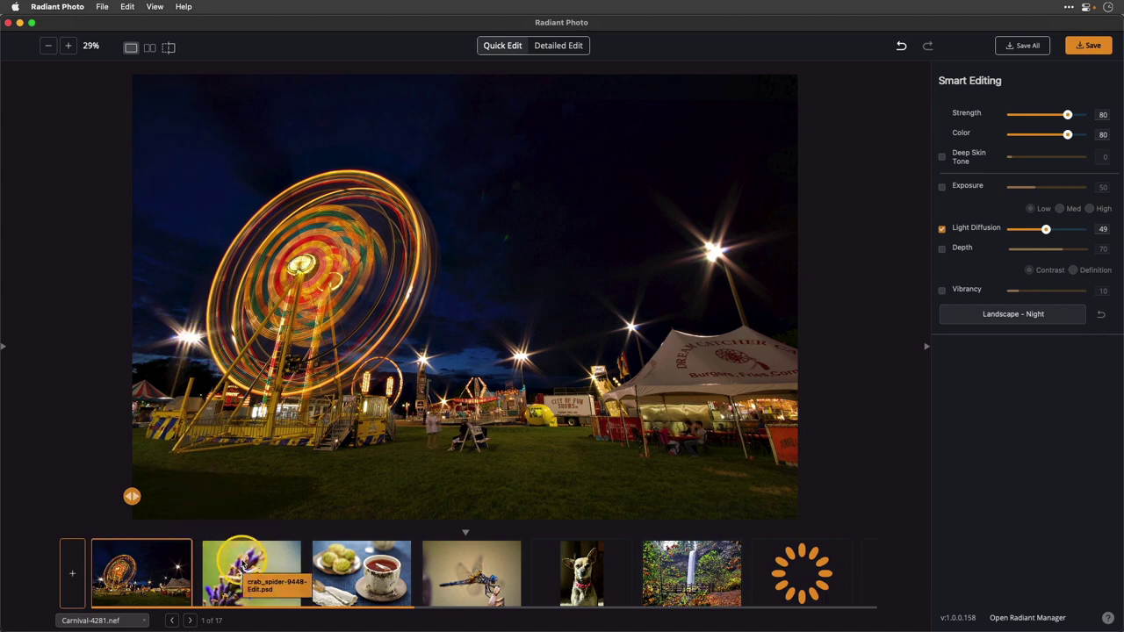
Browse the filmstrip of loaded photos, stepping forward to food-4154.dng and back to the carnival photo
scroll(241, 563, right, 10)
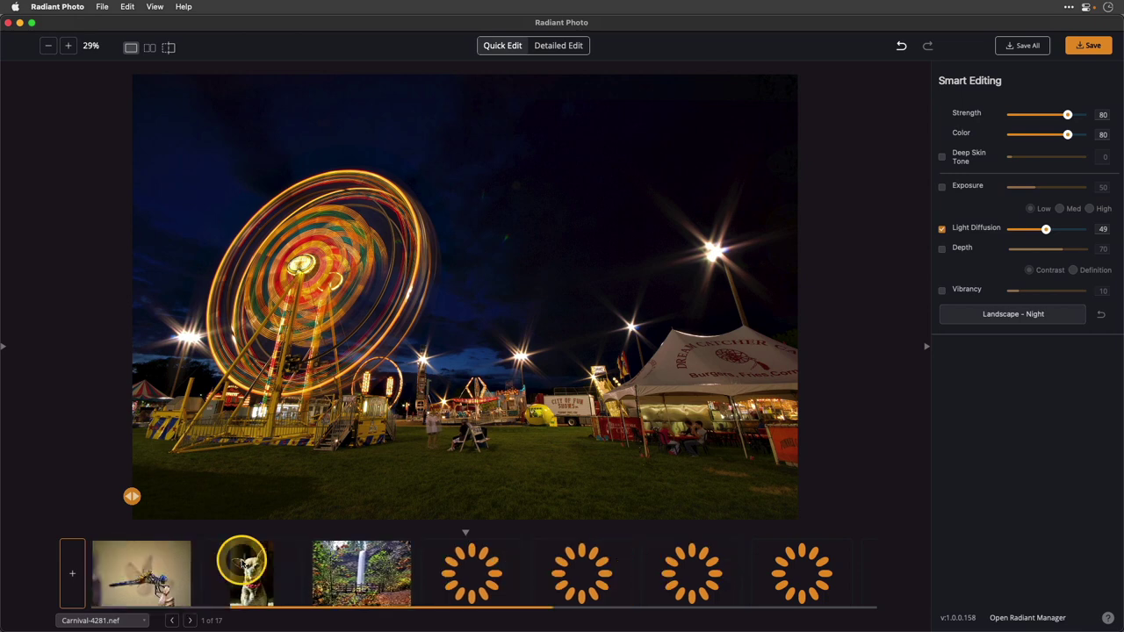
scroll(242, 564, left, 10)
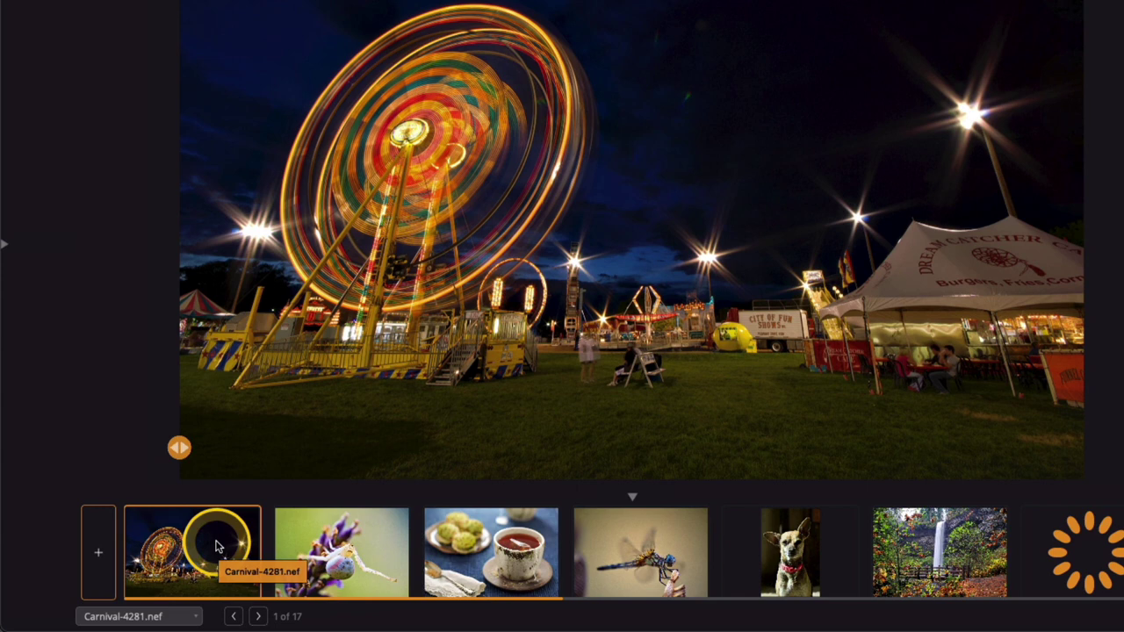
click(257, 616)
click(257, 616)
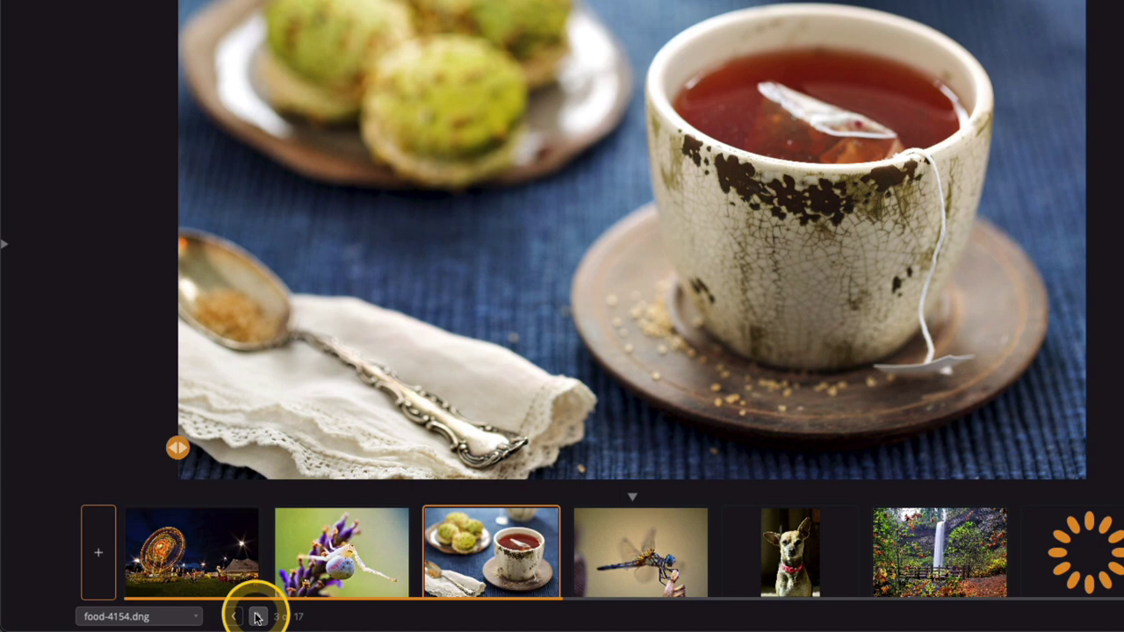
key(Left)
key(Left)
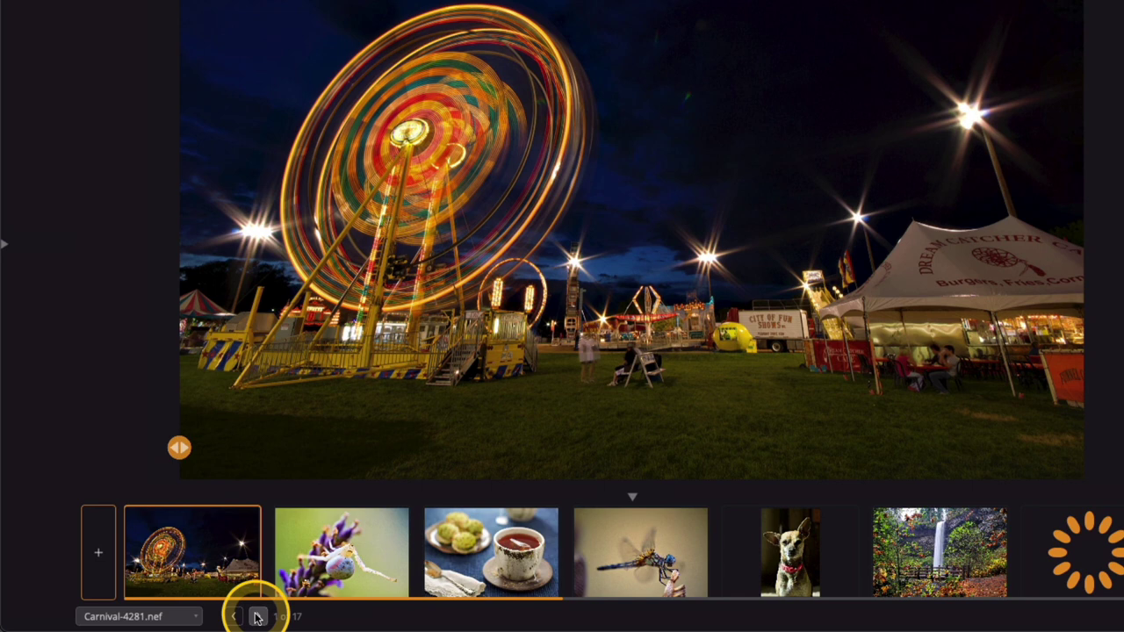
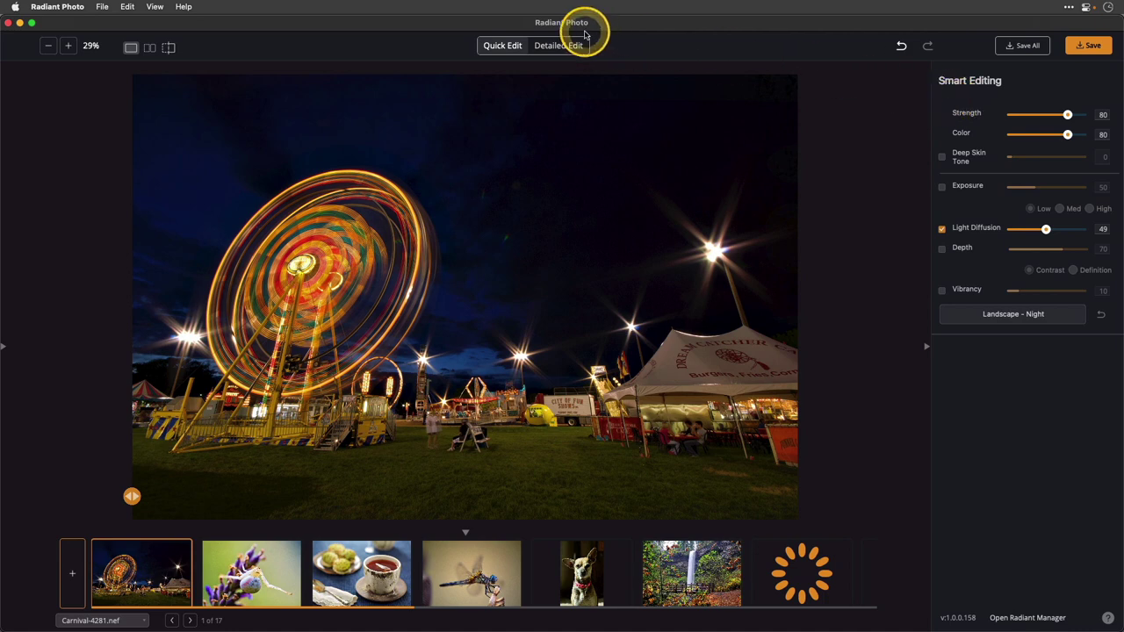
Switch to Detailed Edit, try mirroring the carnival photo horizontally and restore its original orientation
click(554, 46)
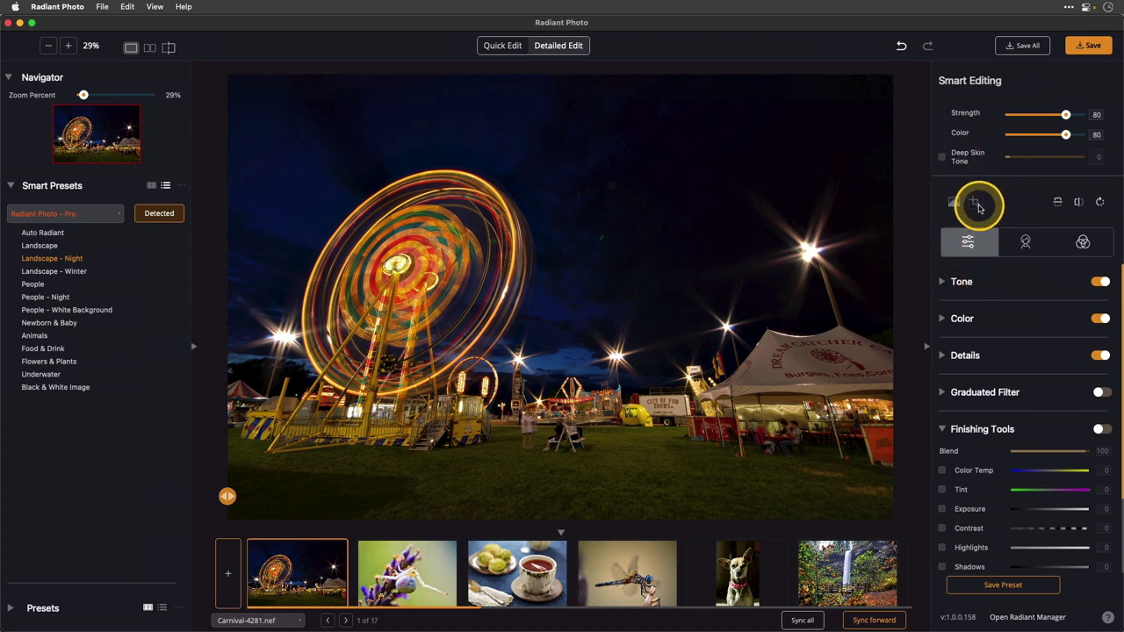
click(1079, 202)
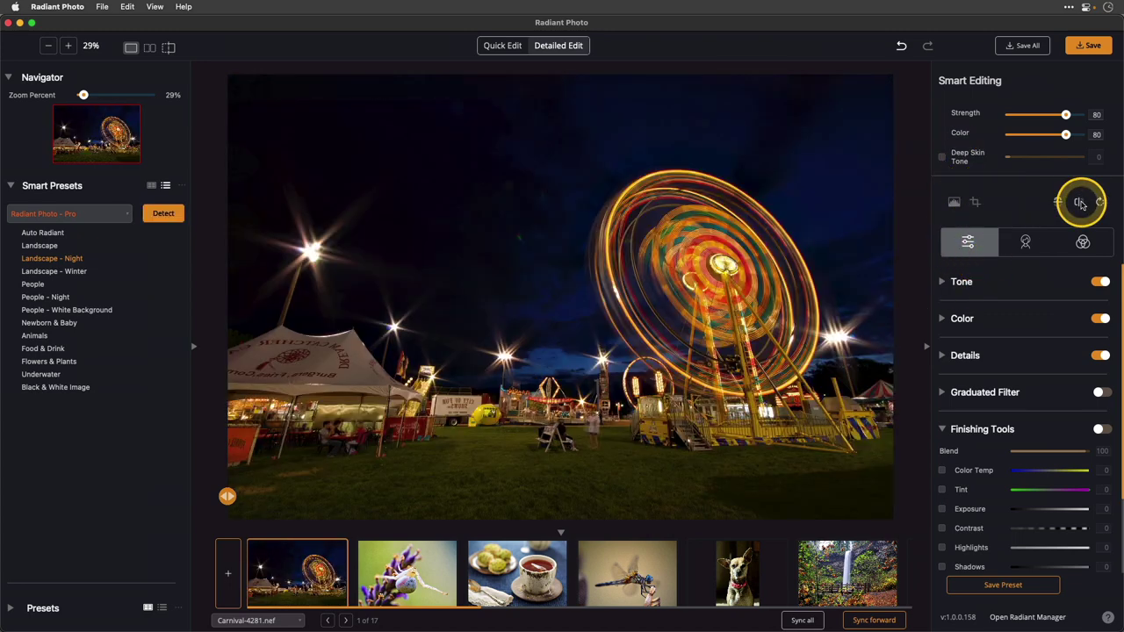
click(1079, 202)
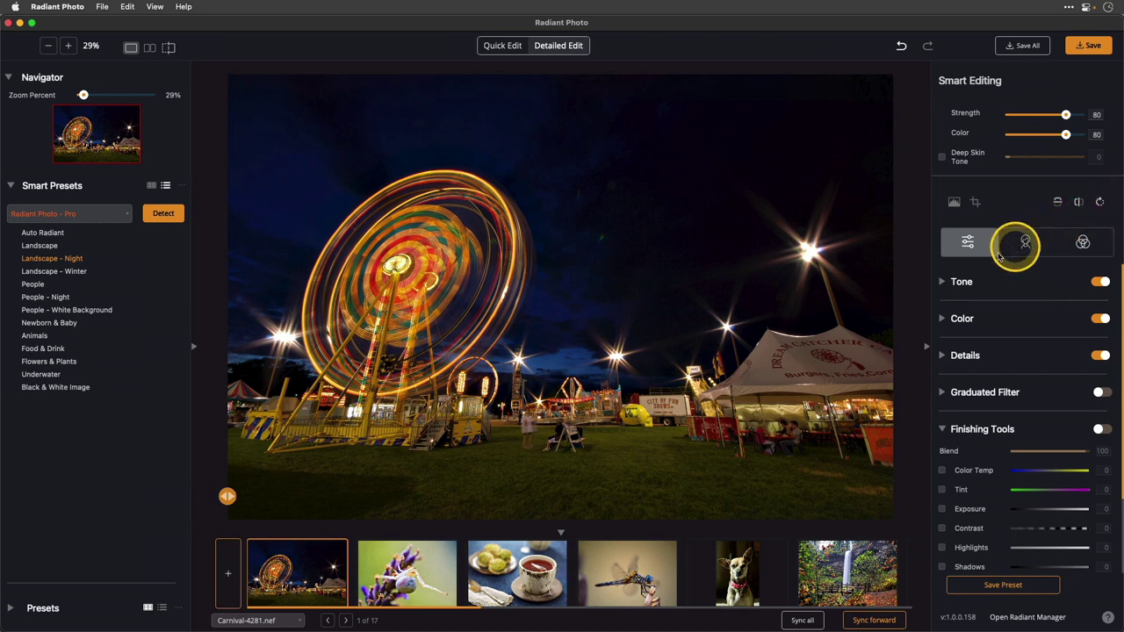
Collapse the Finishing Tools section and hide the navigator and presets side panel in Detailed Edit
click(942, 429)
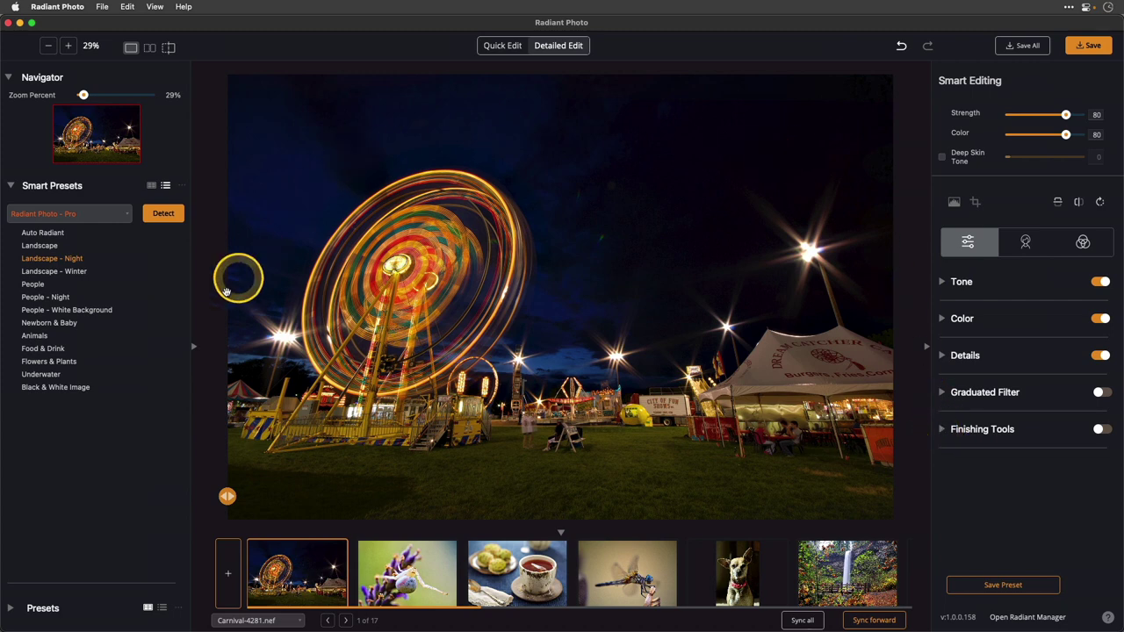
click(196, 346)
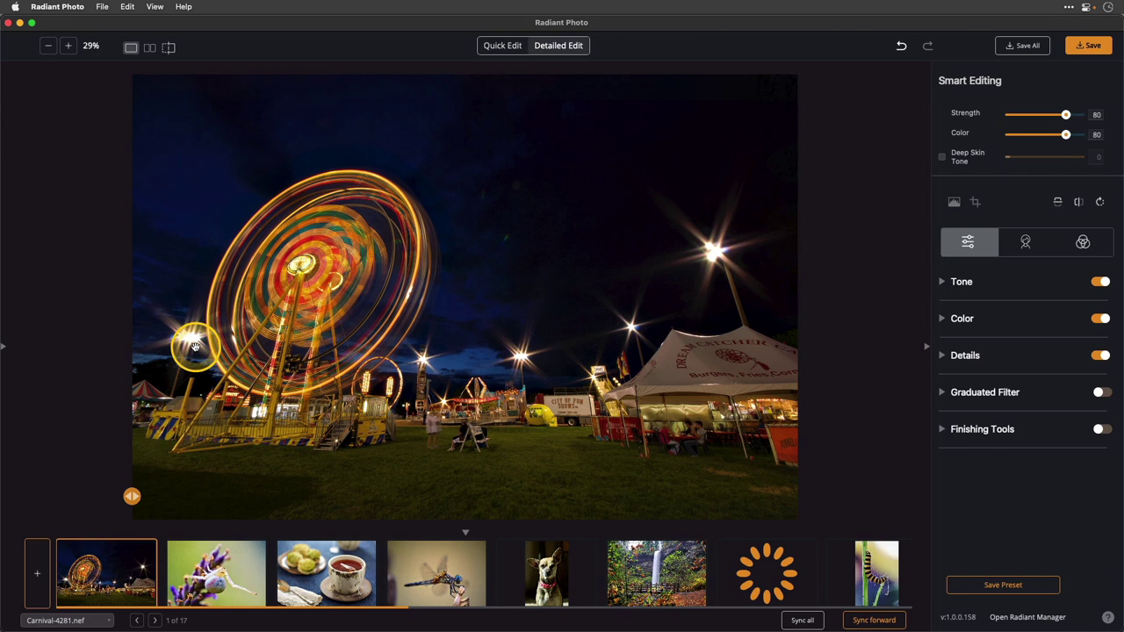
Open the crab spider photo and repeatedly compare its processed version with the original
click(217, 564)
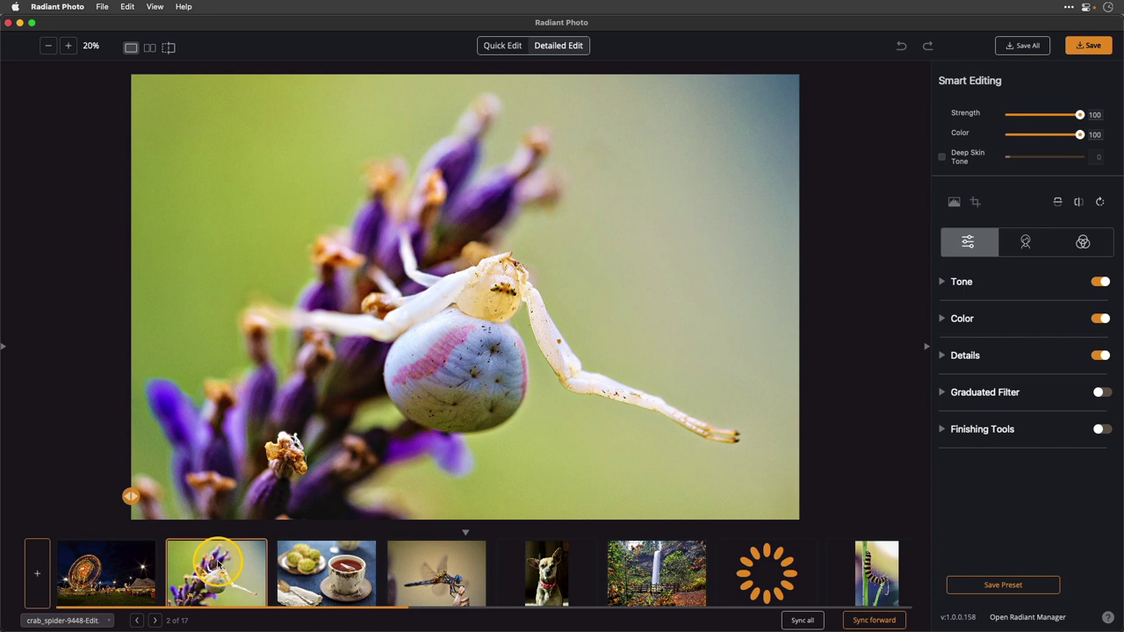
click(717, 301)
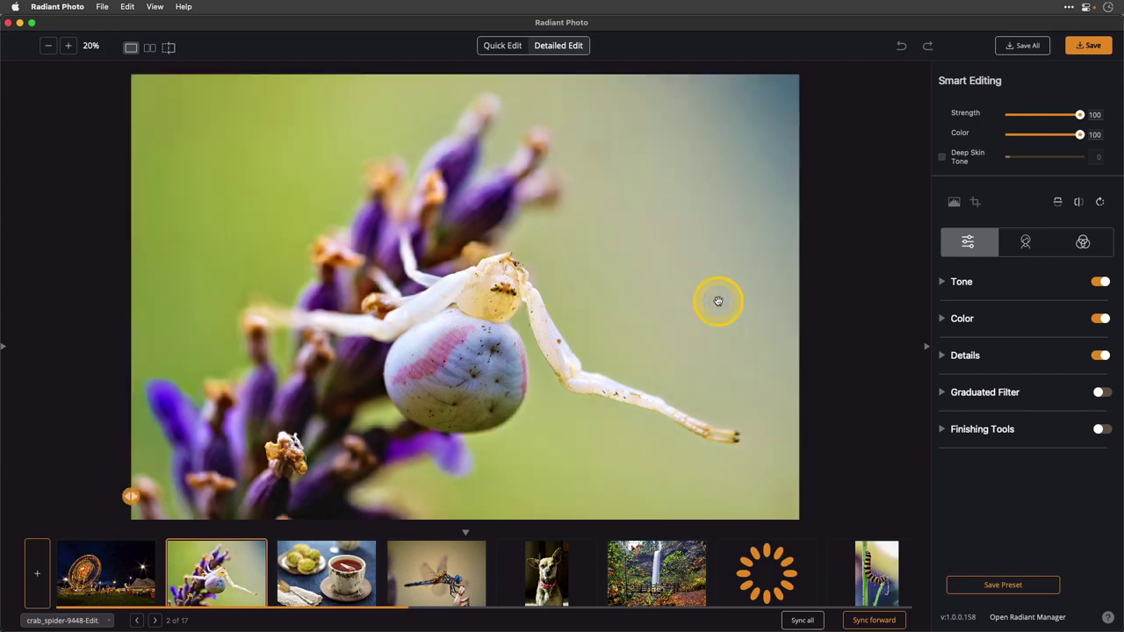
click(718, 301)
click(718, 301)
click(718, 301)
click(717, 302)
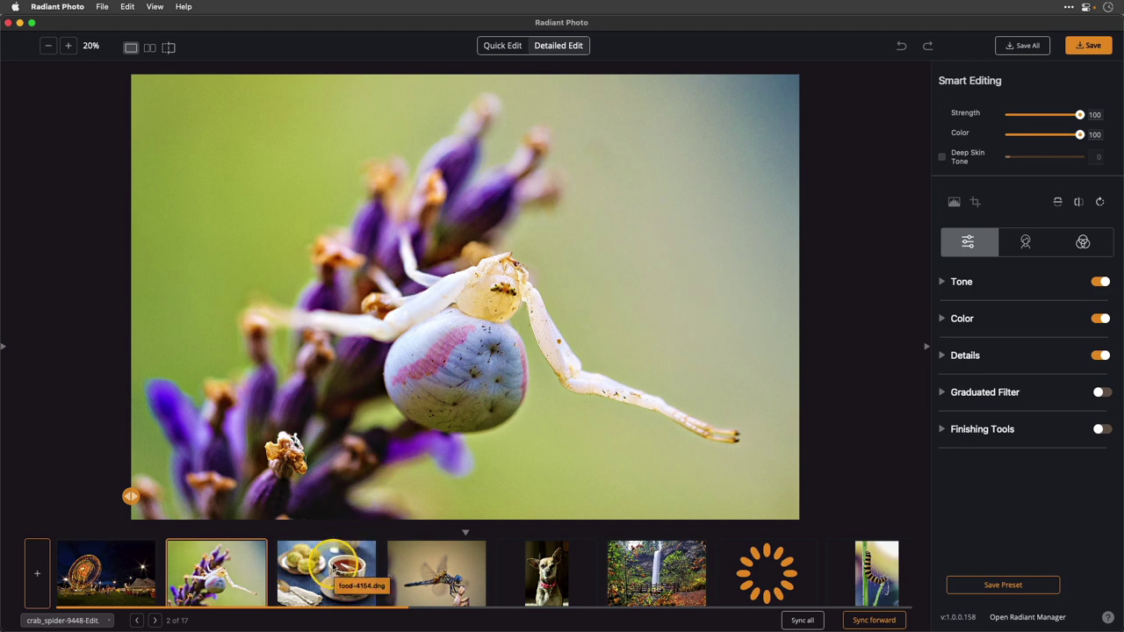
Check which smart preset was detected for the tea cup and crab spider photos, ending on the tea cup with the presets panel hidden
click(344, 569)
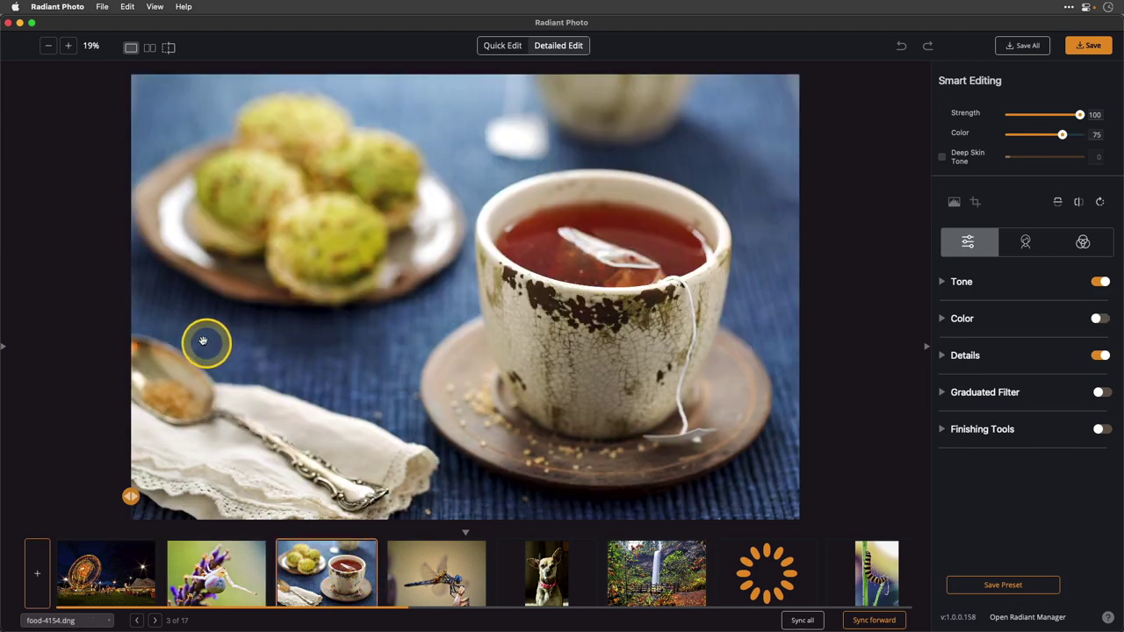
click(5, 349)
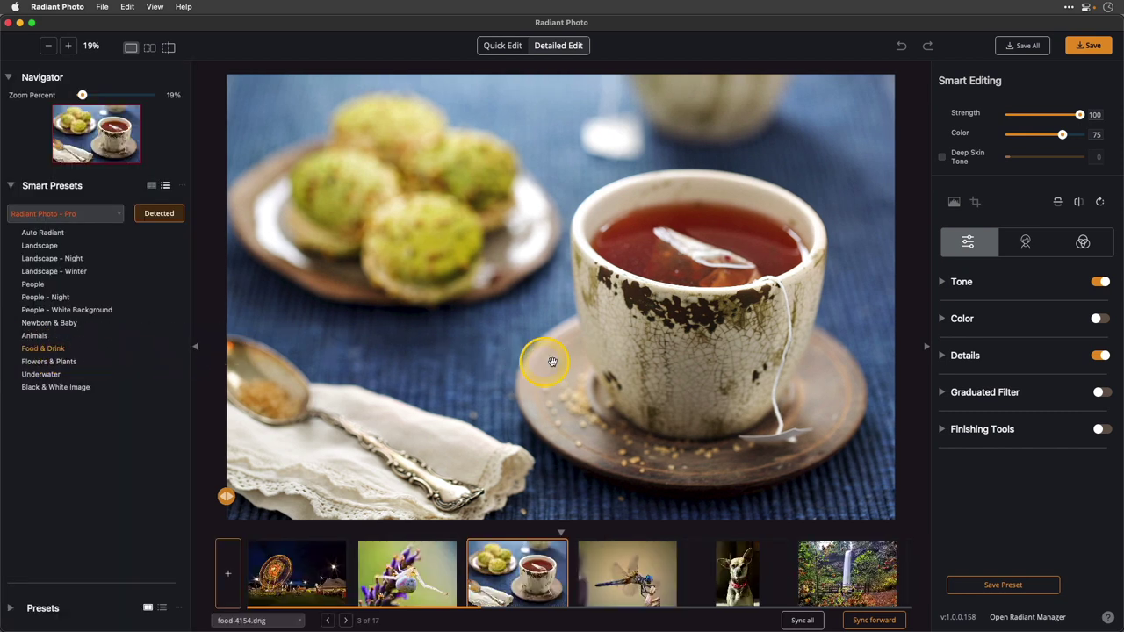
click(426, 552)
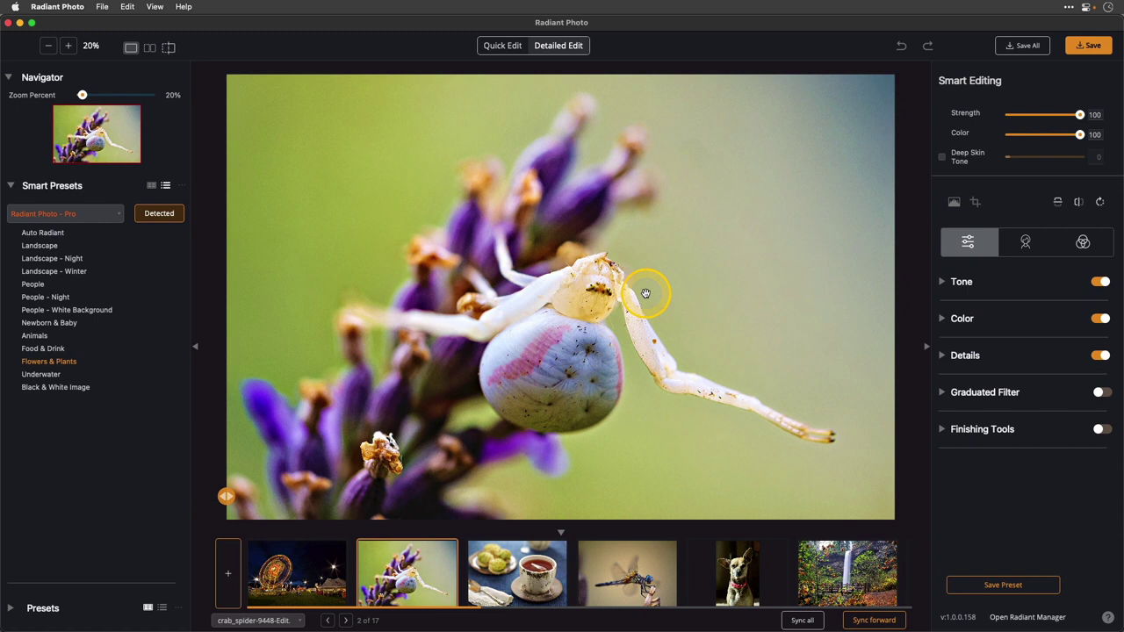
click(521, 563)
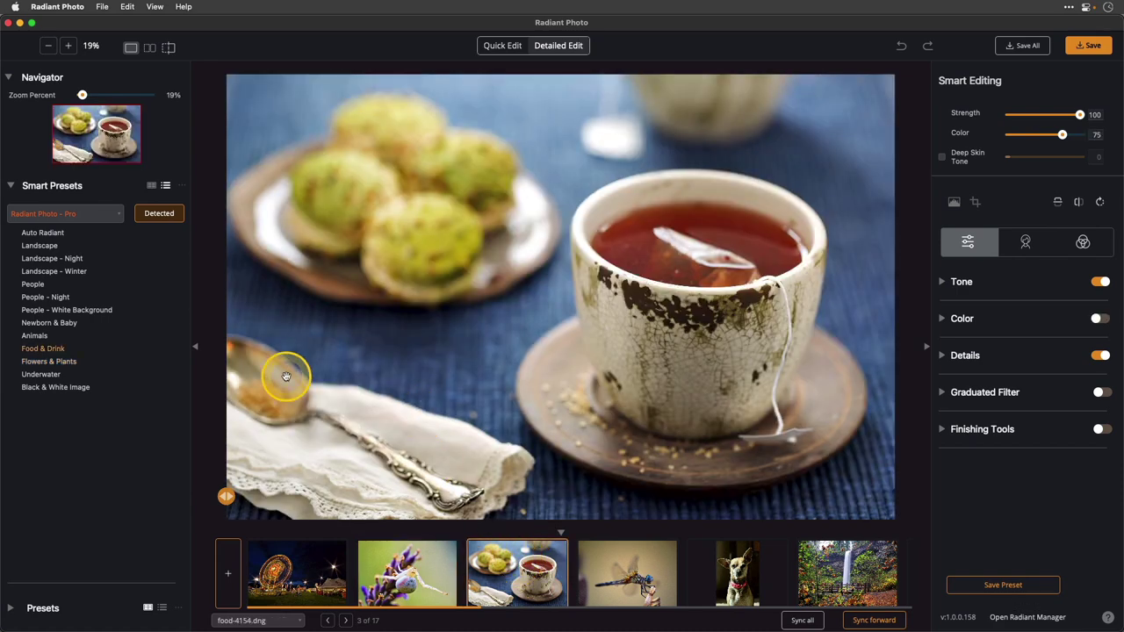
click(195, 348)
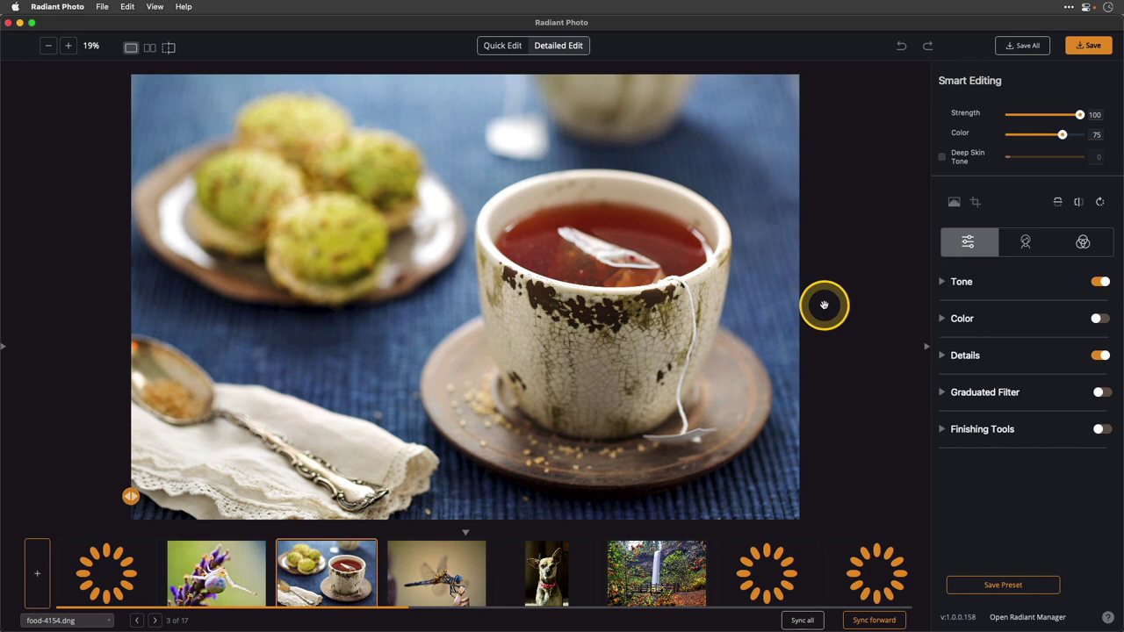
Compare the tea cup photo's processed version with the original and switch back to Quick Edit
click(768, 172)
click(769, 172)
click(769, 172)
click(769, 173)
click(508, 46)
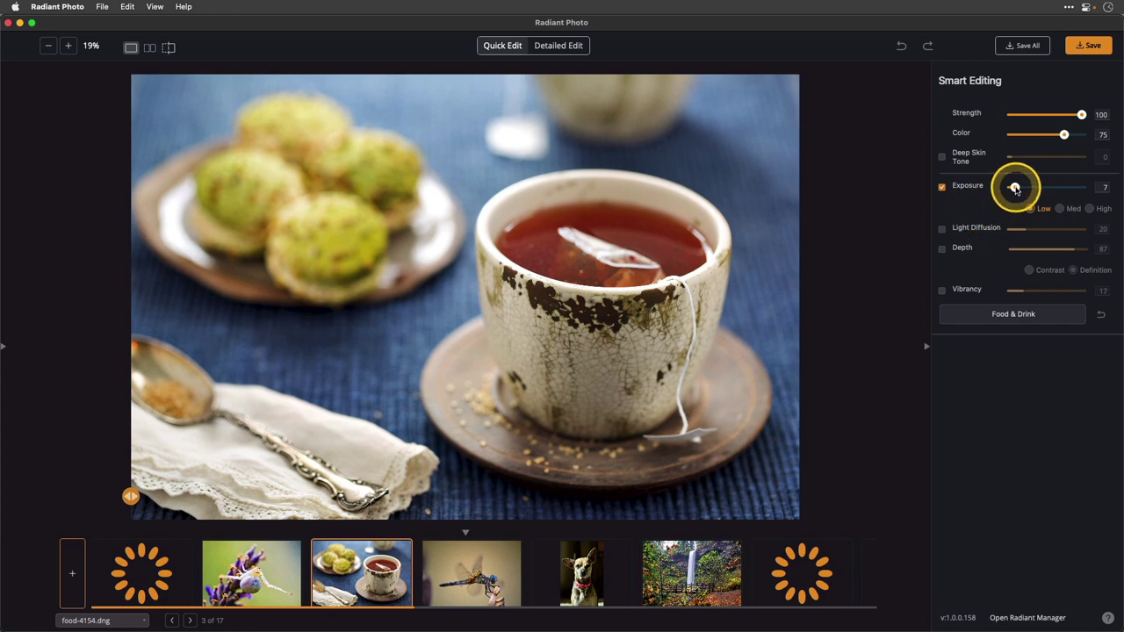
Try the tea cup photo's Exposure at 46 on Low, the Med and High options, and 150, ending with High reapplied
mouse_move(1014, 187)
mouse_down()
mouse_move(1056, 186)
mouse_move(1034, 190)
mouse_up()
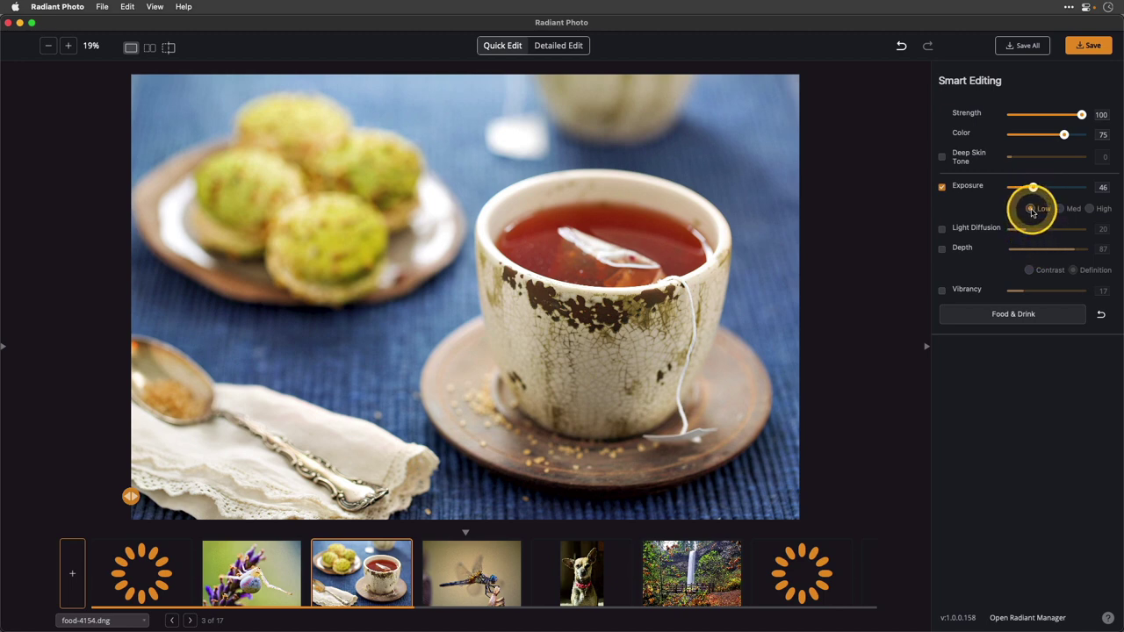
click(1031, 208)
click(1060, 208)
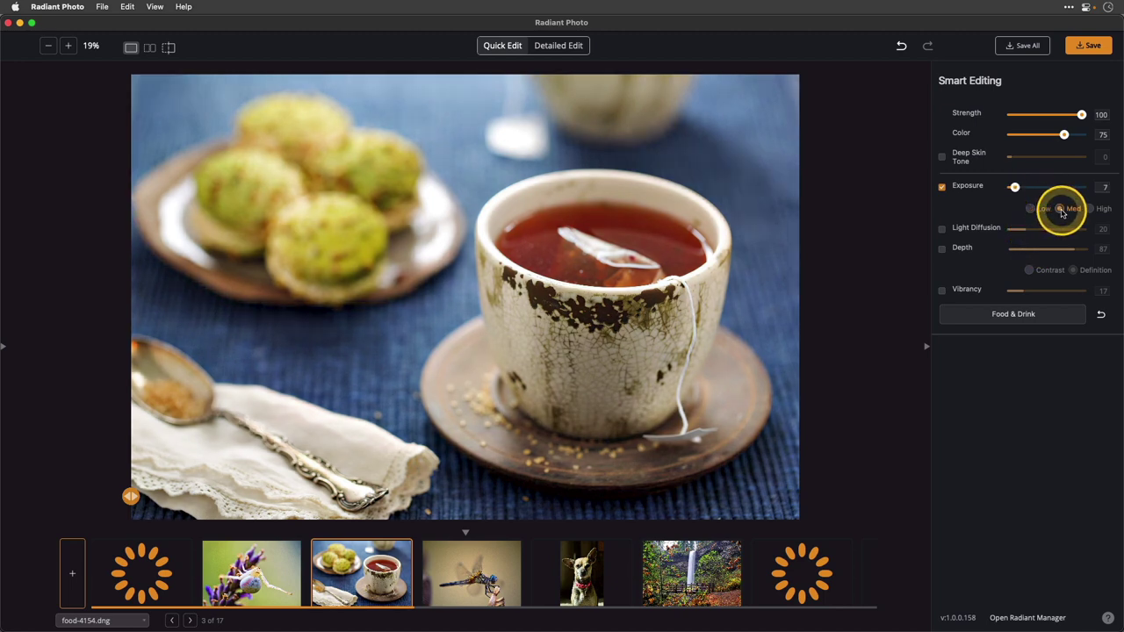
click(1090, 209)
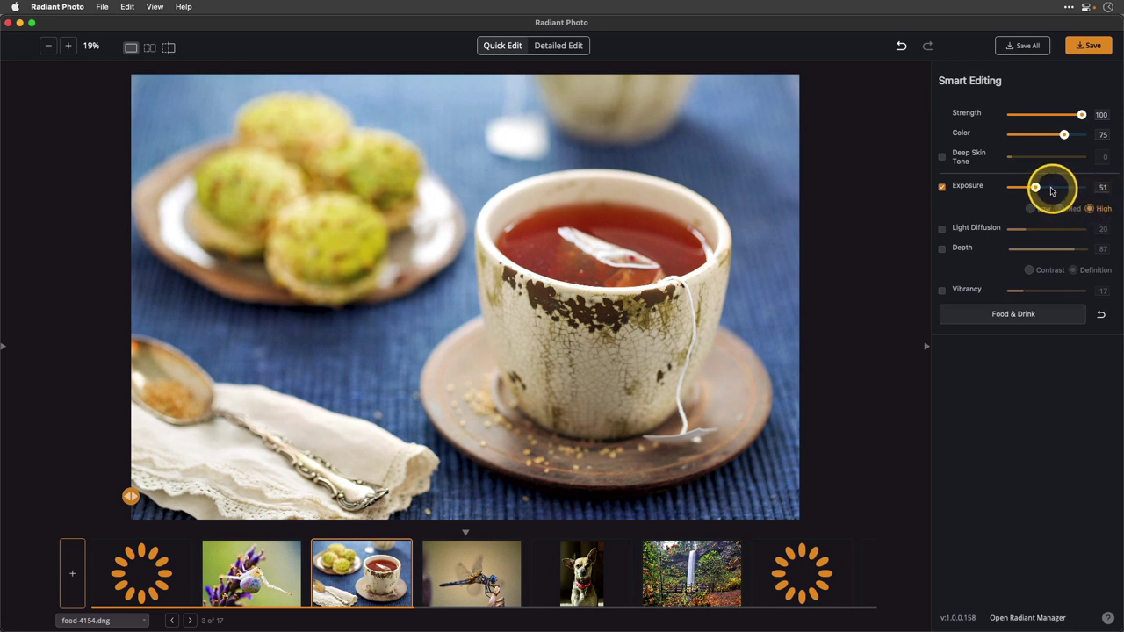
drag(1035, 186, 1086, 189)
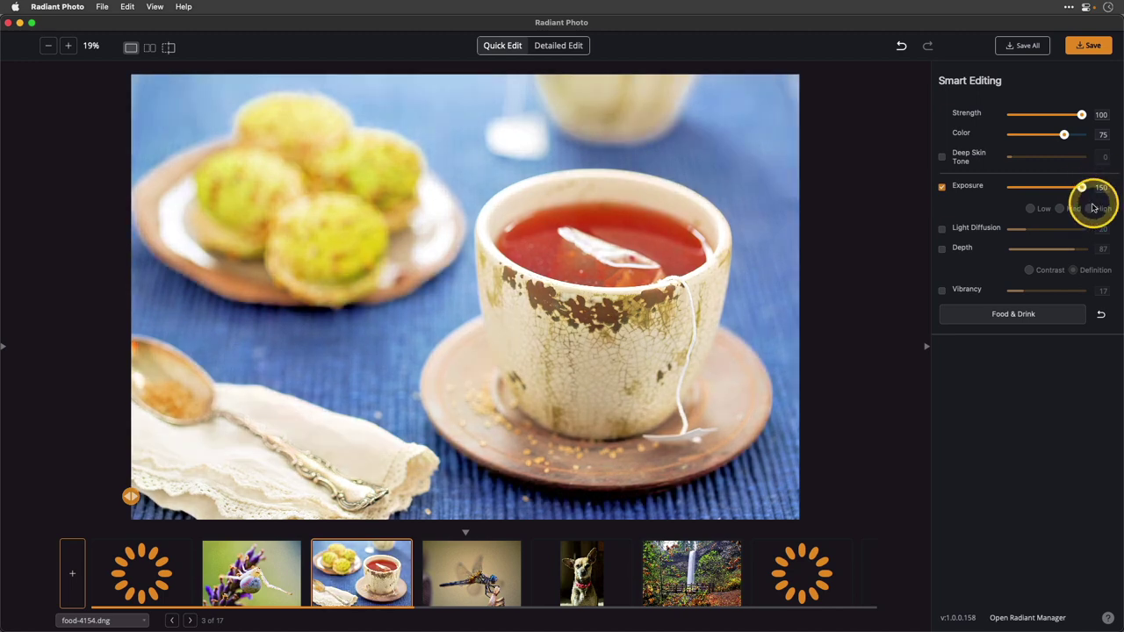
click(1090, 209)
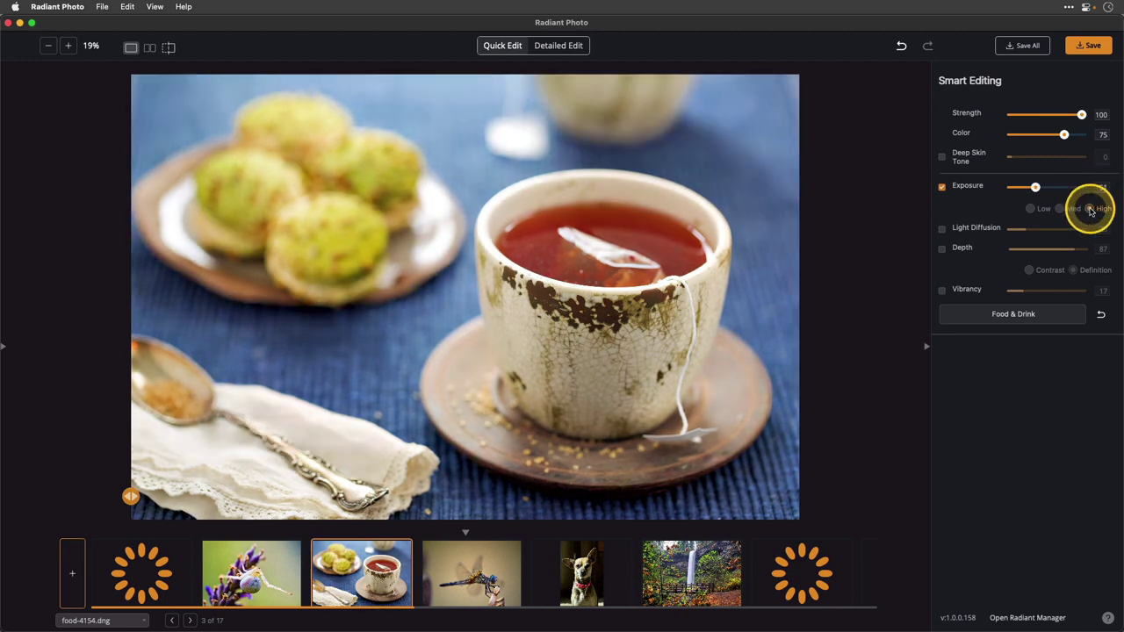
Compare the tea cup photo with Exposure off and on, and set Exposure to Low
click(942, 189)
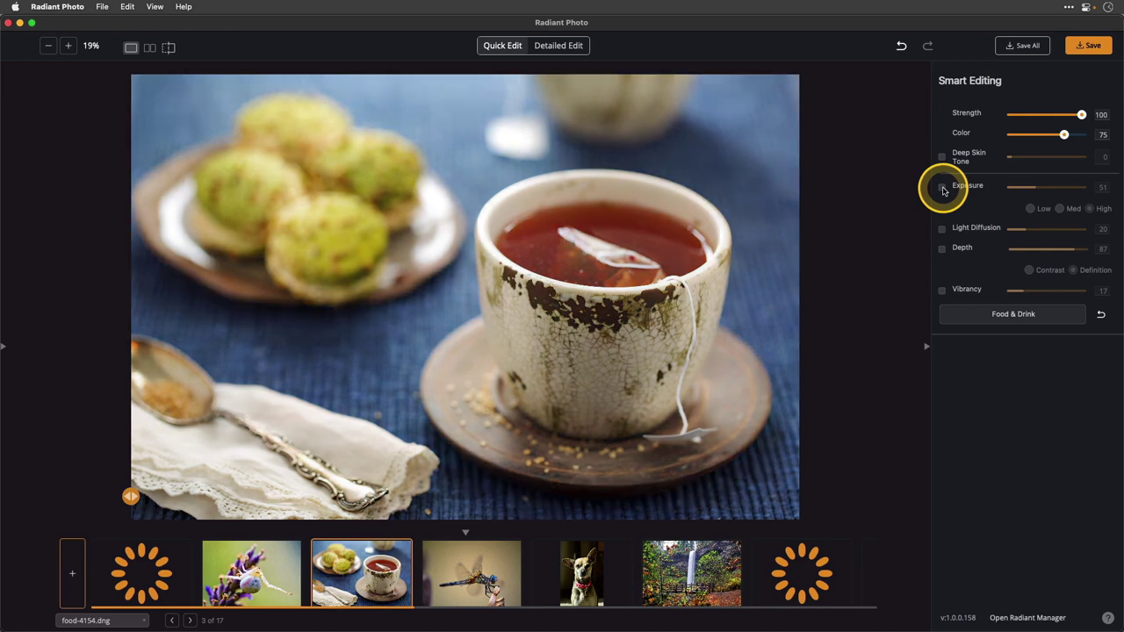
click(942, 189)
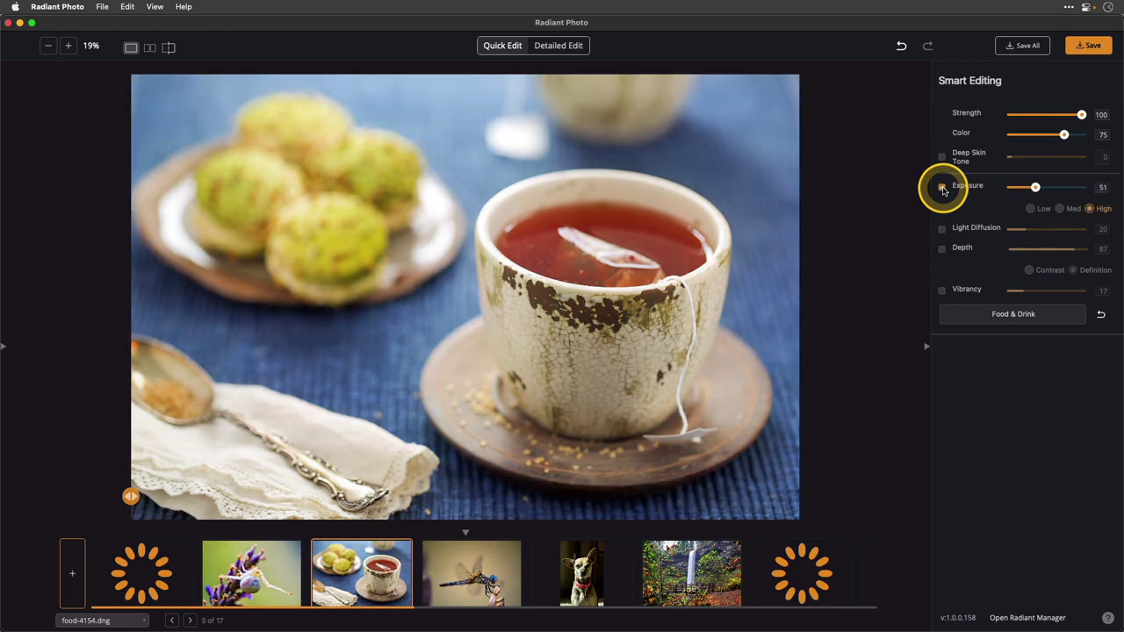
click(1030, 208)
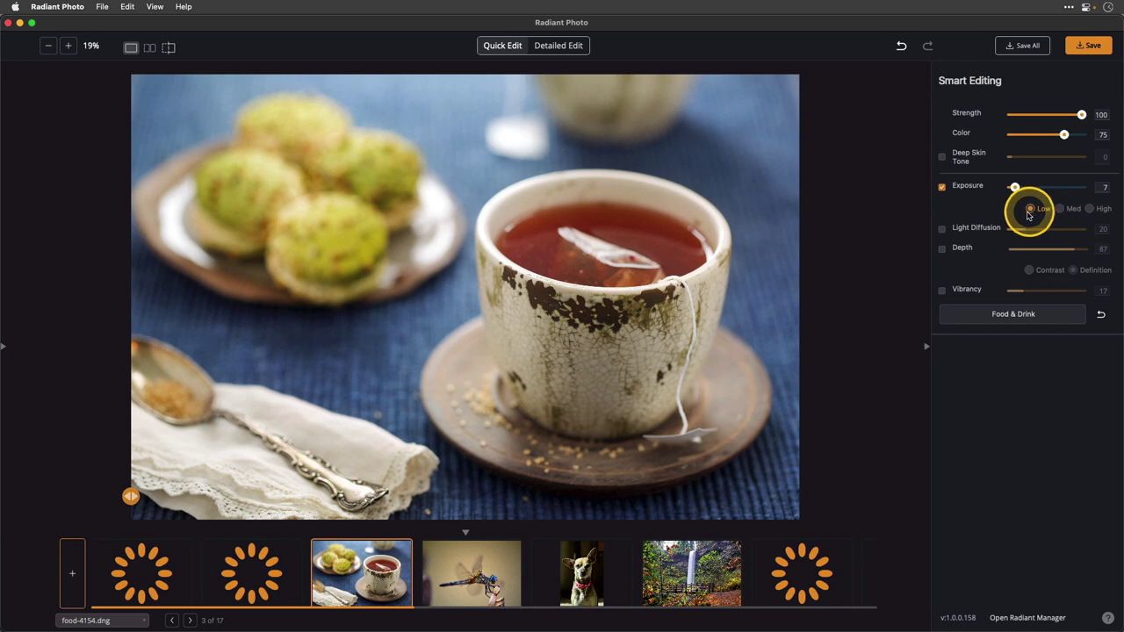
Enable Depth on the tea cup photo, try its Contrast mode, lower the amount to 53 and choose Definition
click(943, 251)
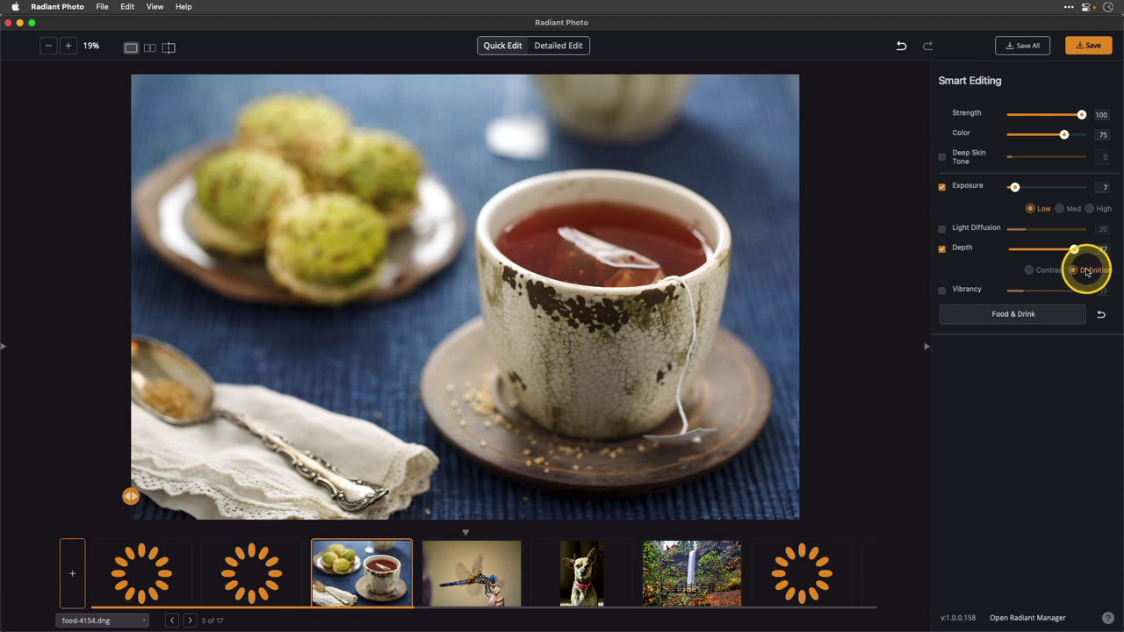
click(1046, 271)
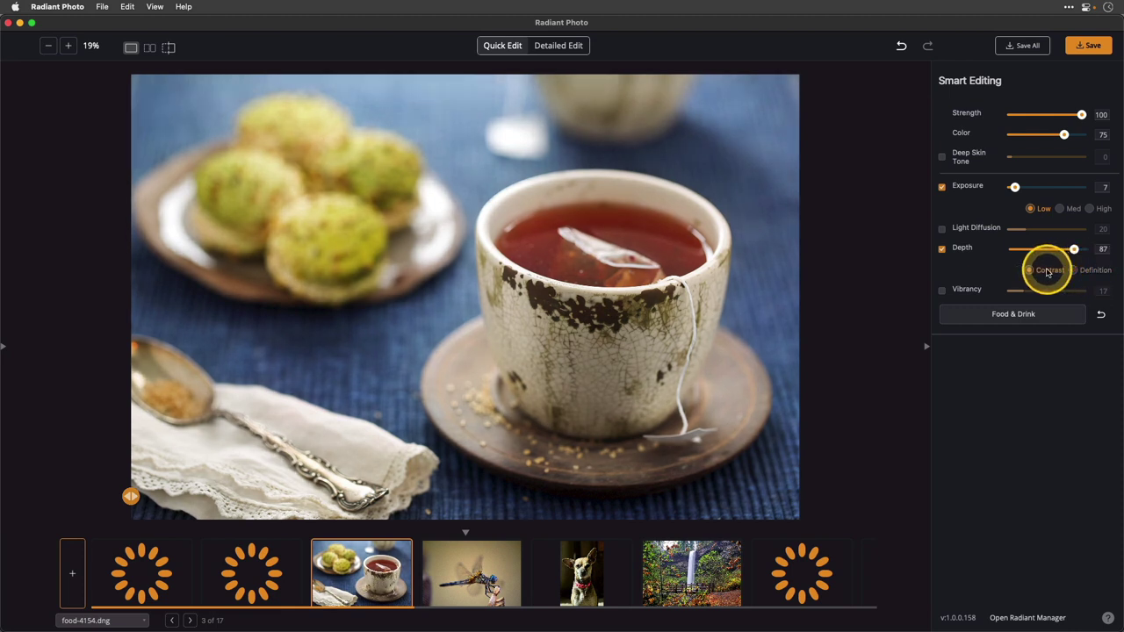
drag(1074, 251, 1050, 253)
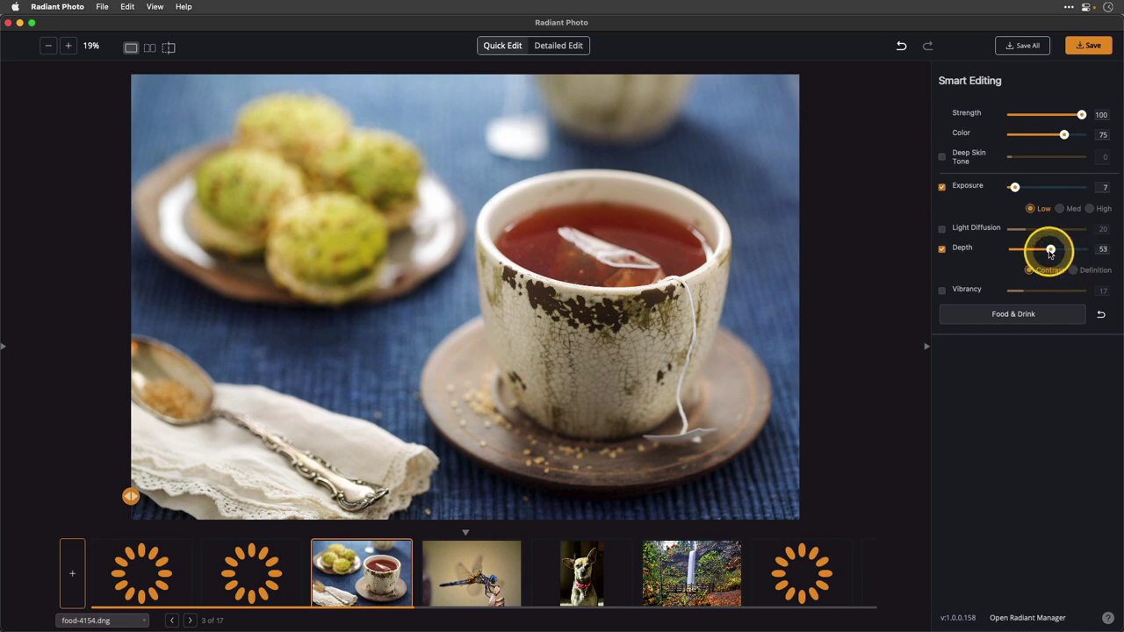
click(1088, 273)
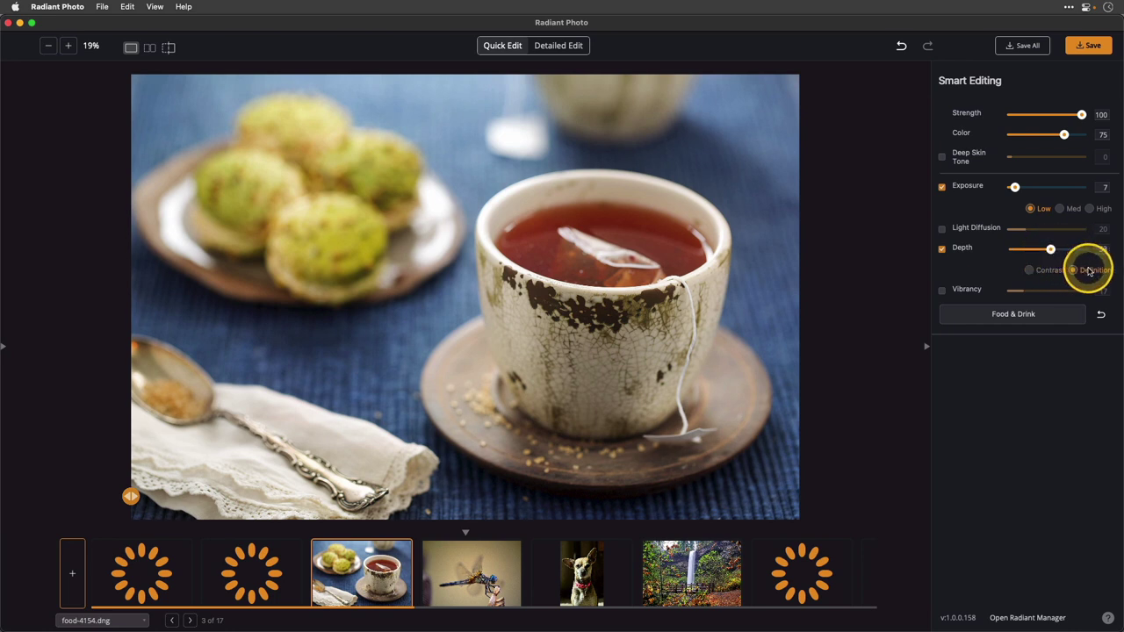
Set the tea cup photo's Depth mode to Contrast and enable Vibrancy at 30
click(1029, 269)
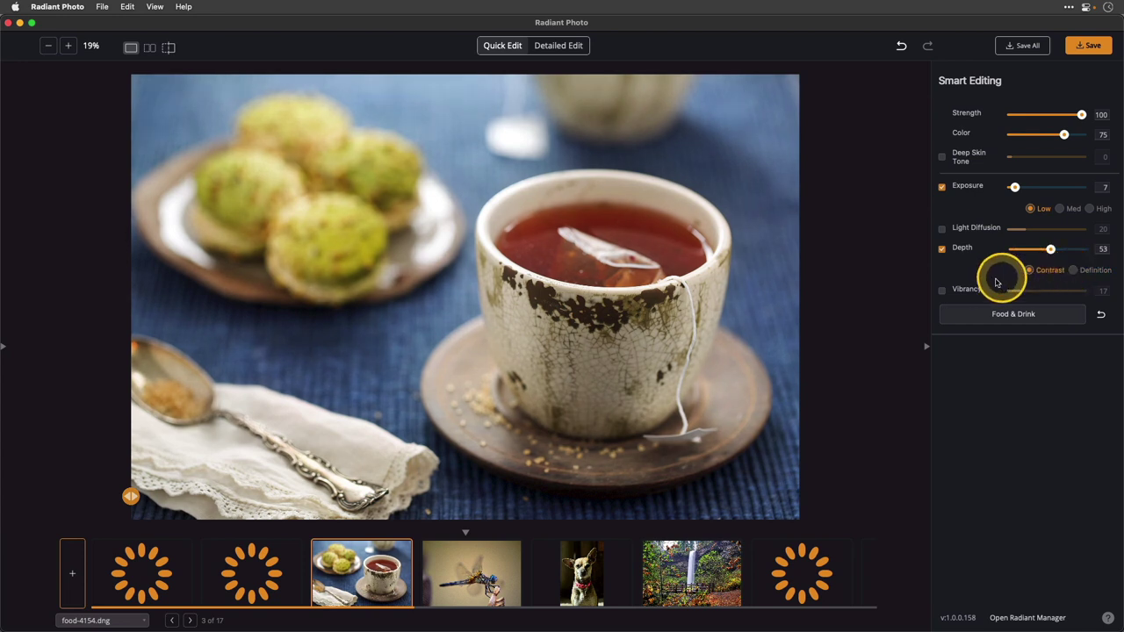
click(941, 290)
drag(1023, 291, 1033, 292)
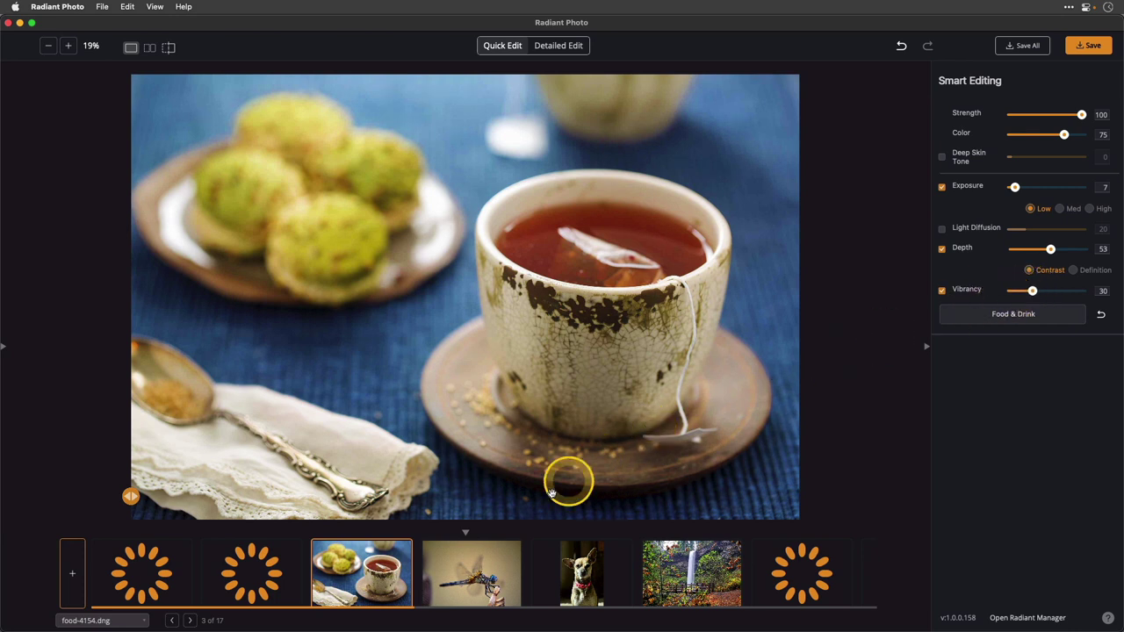
Open the dragonfly photo nicolesy-0278-2.raf and switch to Detailed Edit
click(492, 562)
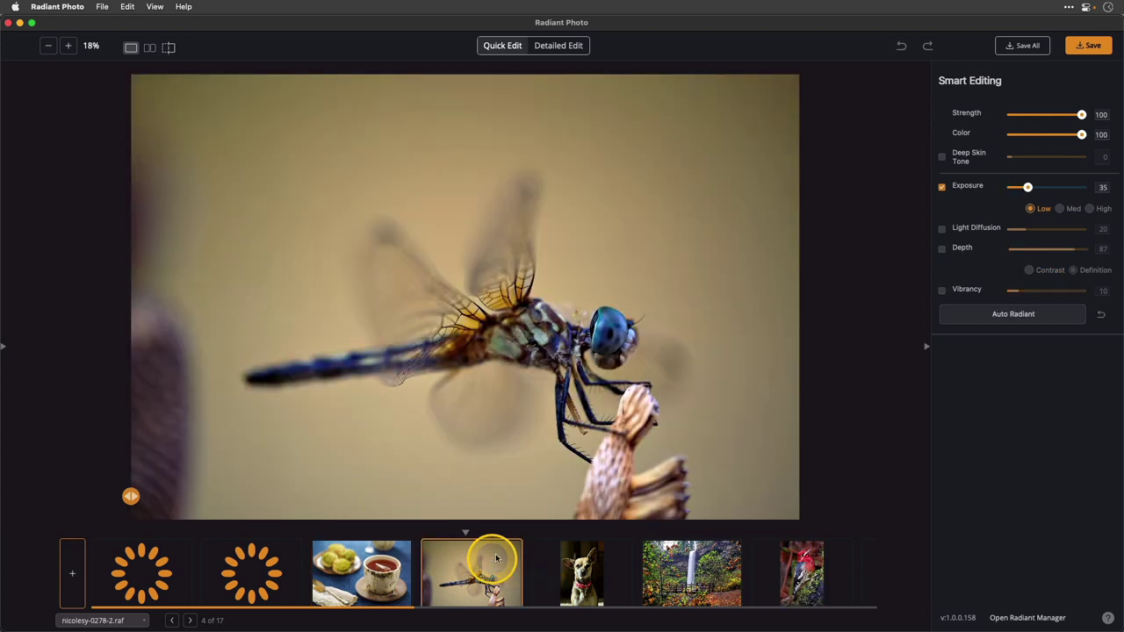
click(744, 319)
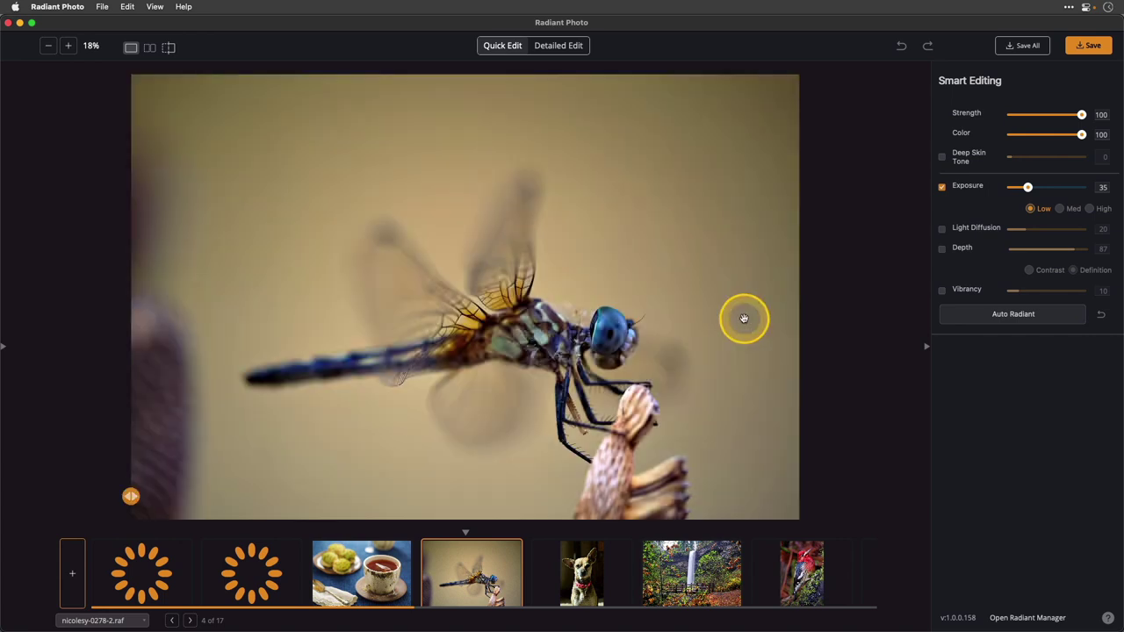
click(744, 320)
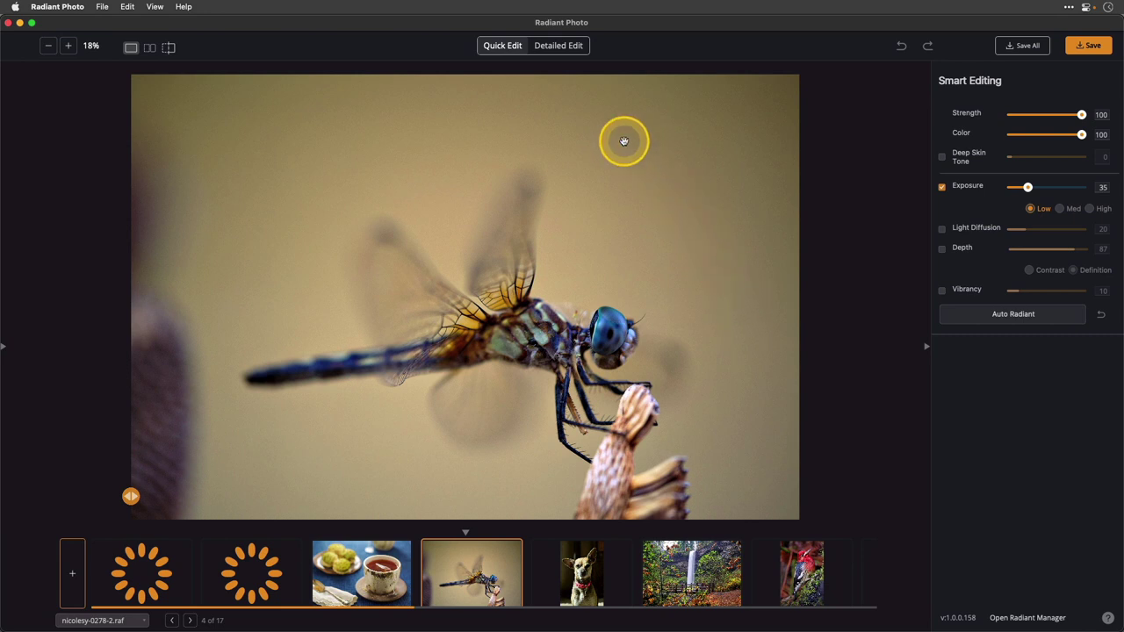
click(571, 50)
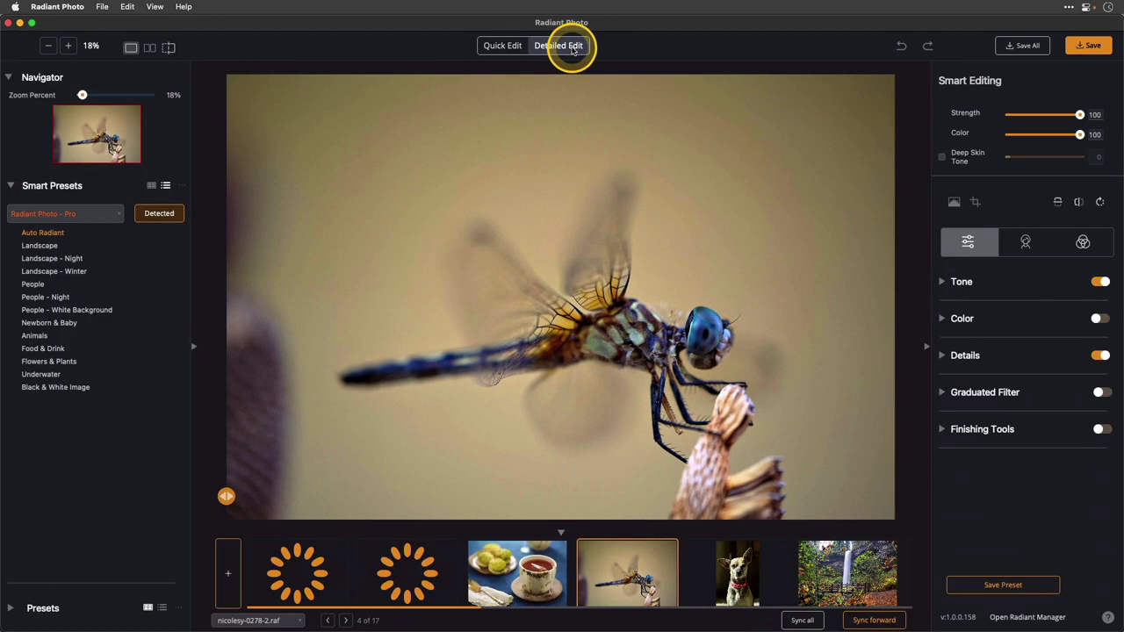
Crop the dragonfly photo at the Original aspect ratio, trimming the image's left and upper edges, then reopen the crop and reapply it
click(975, 203)
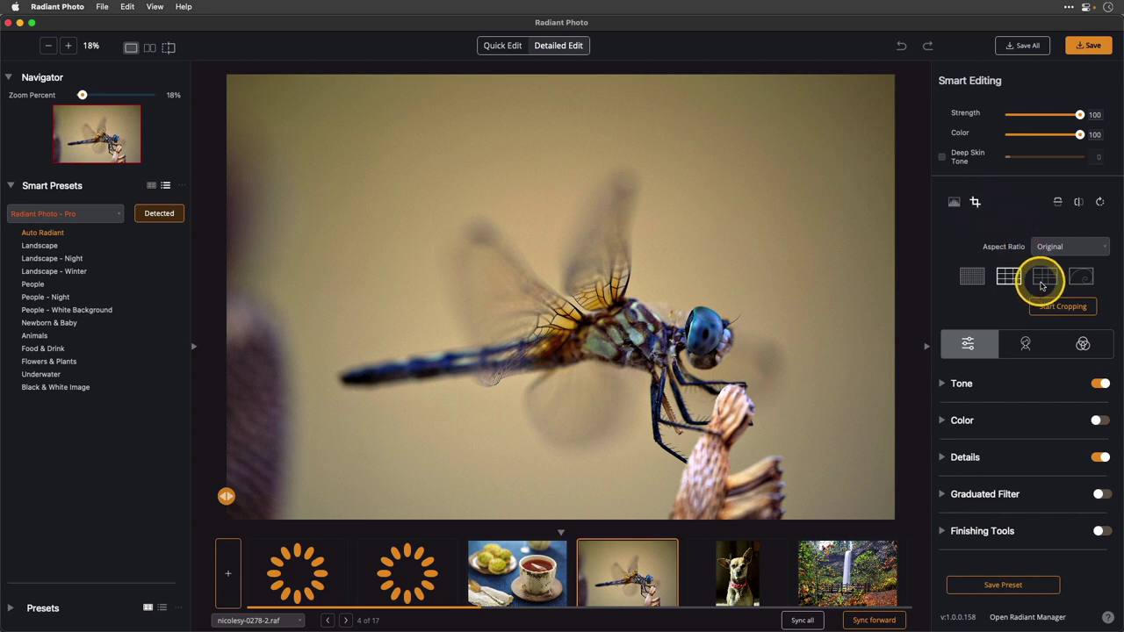
click(1065, 312)
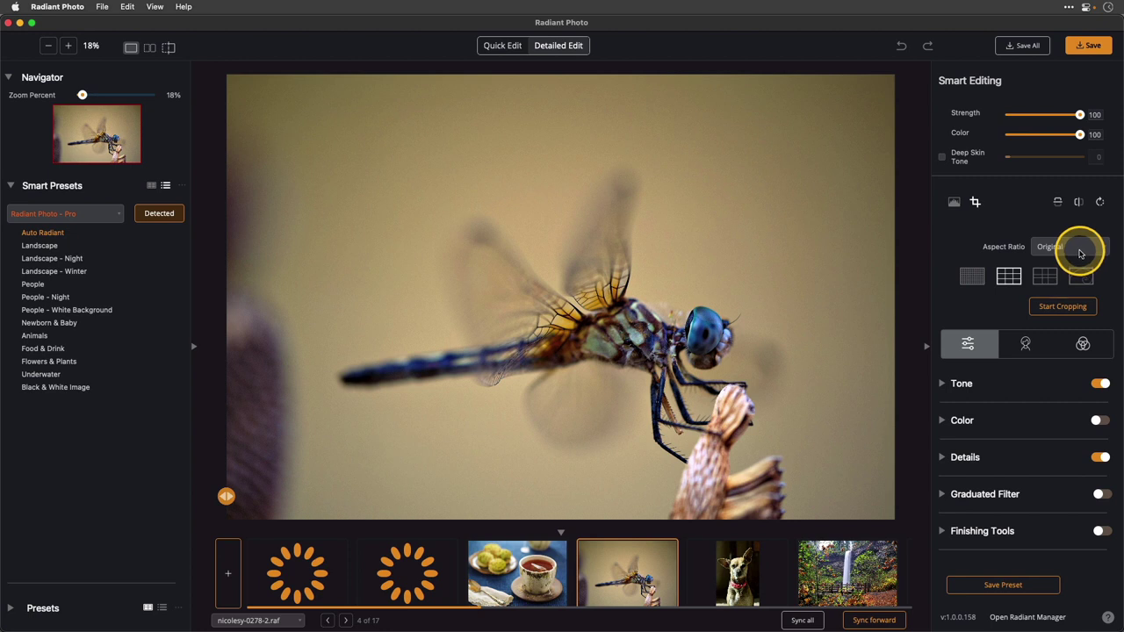
click(1065, 312)
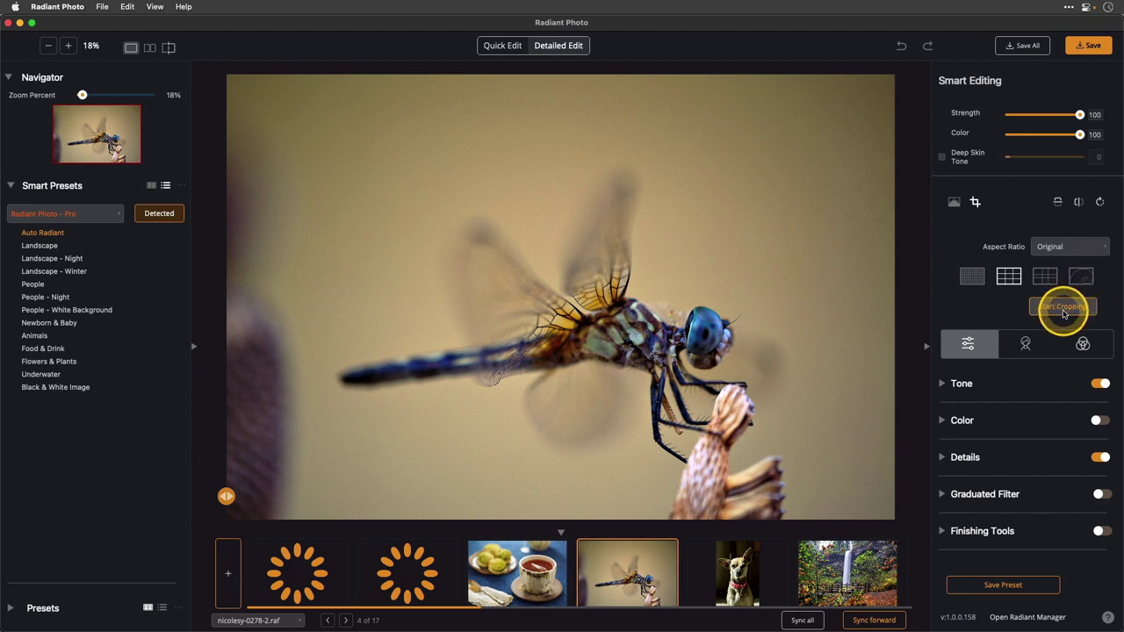
click(1065, 313)
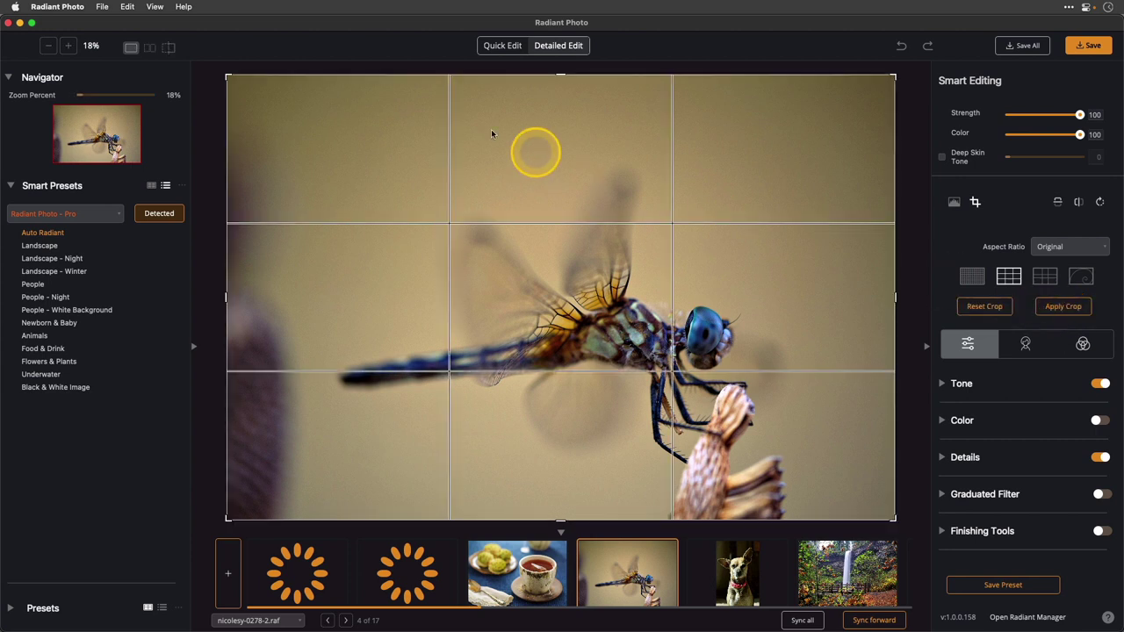
drag(227, 78, 308, 130)
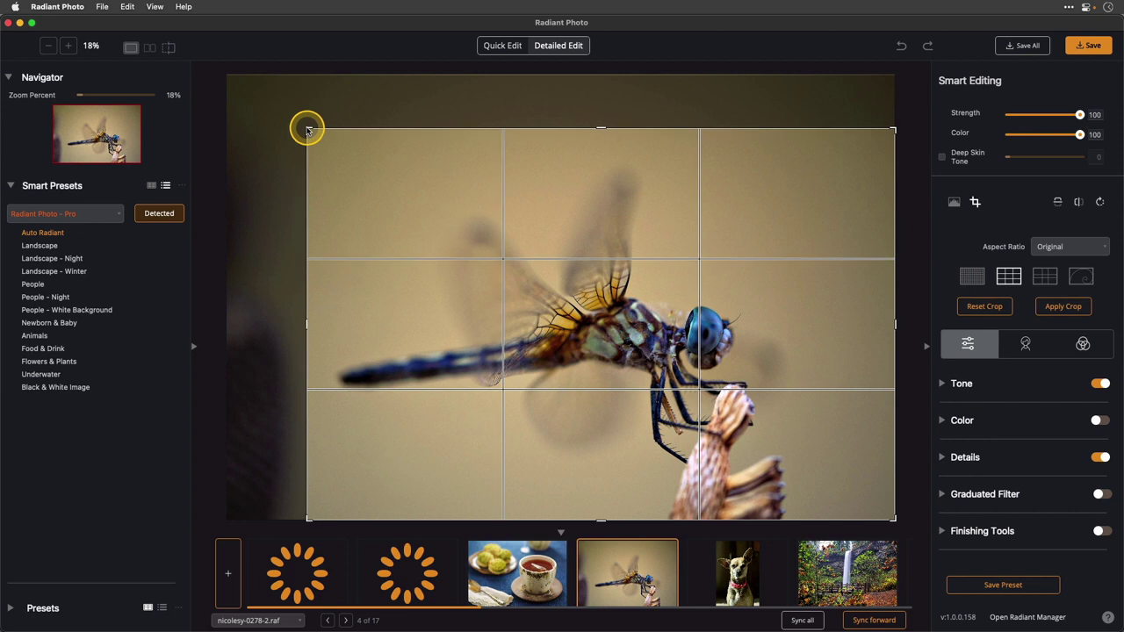
click(1062, 307)
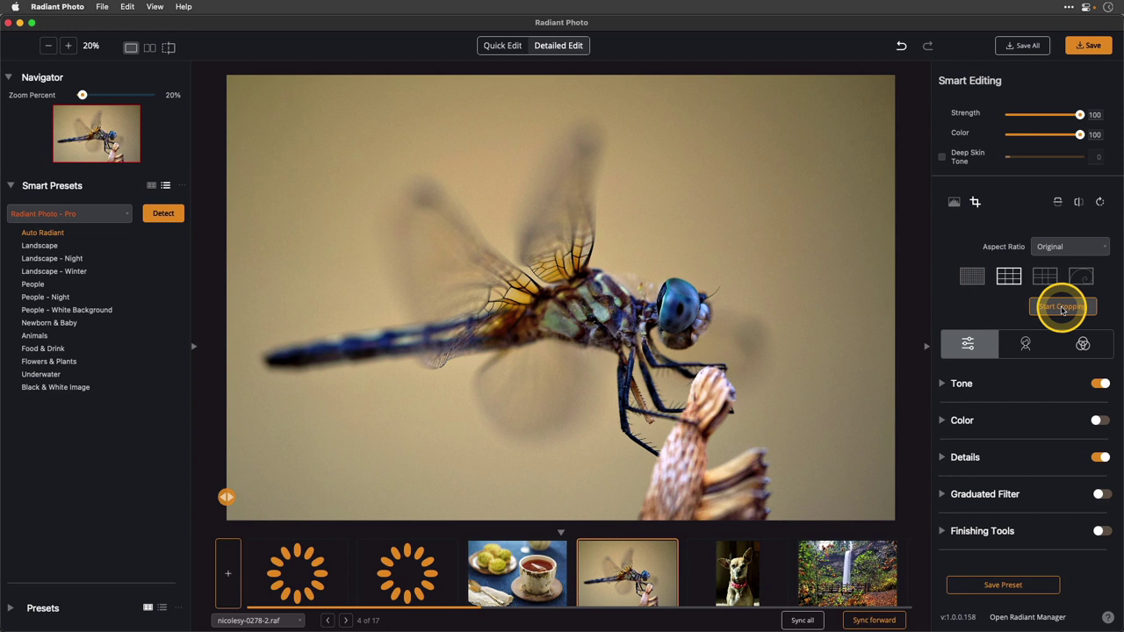
click(1063, 308)
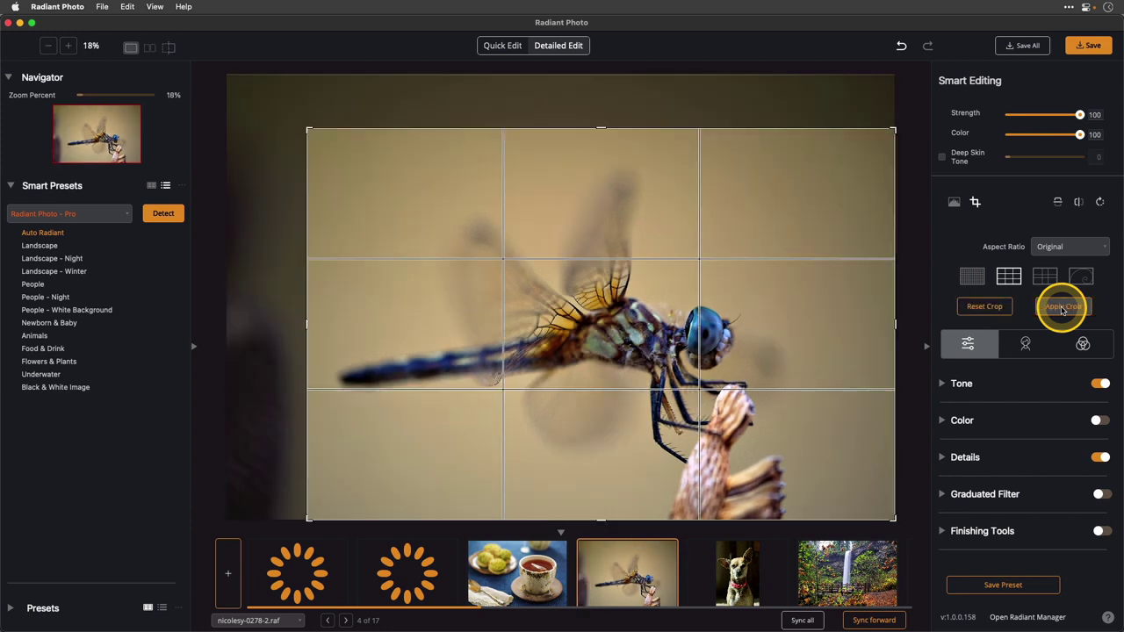
click(1063, 308)
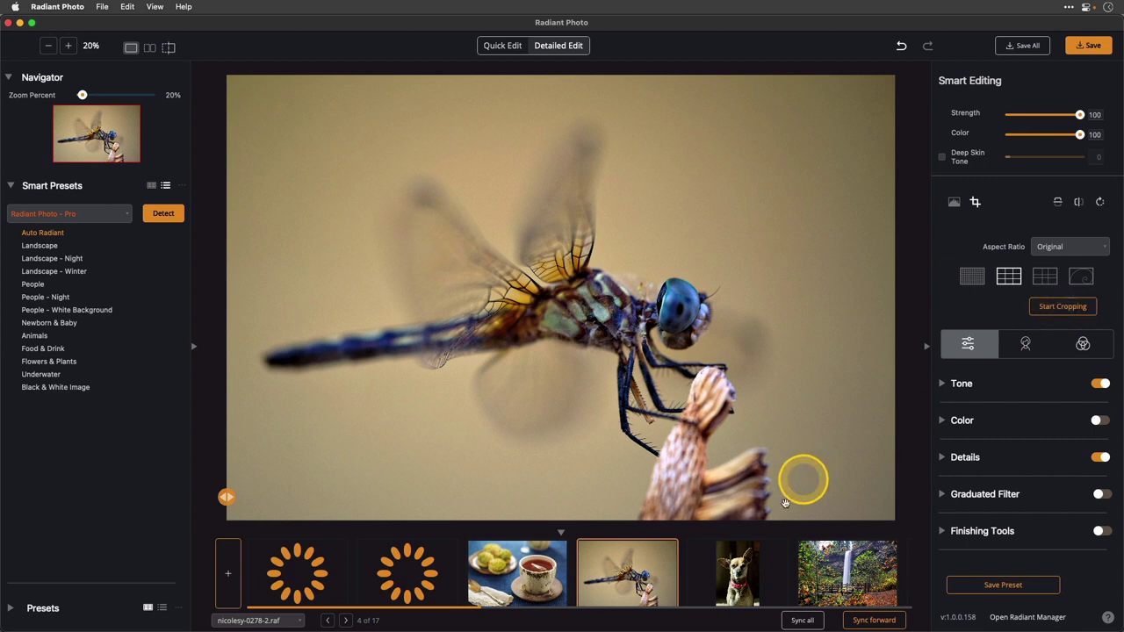
Open the dog photo nicolesy-1469.RAF, hide the presets sidebar and switch to Quick Edit
click(742, 569)
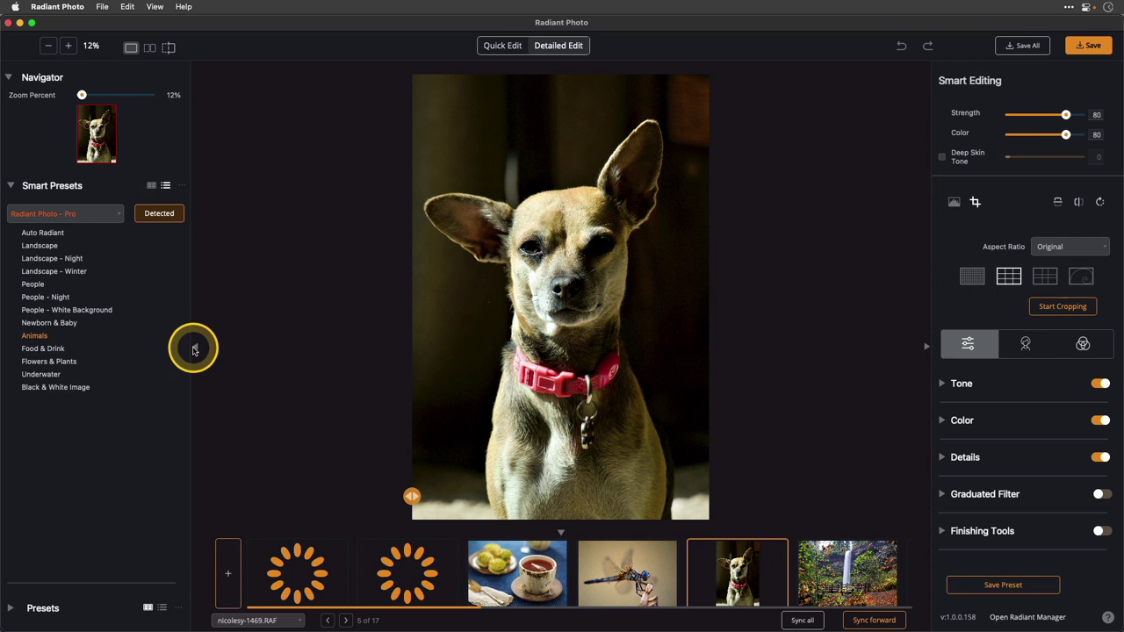
click(194, 349)
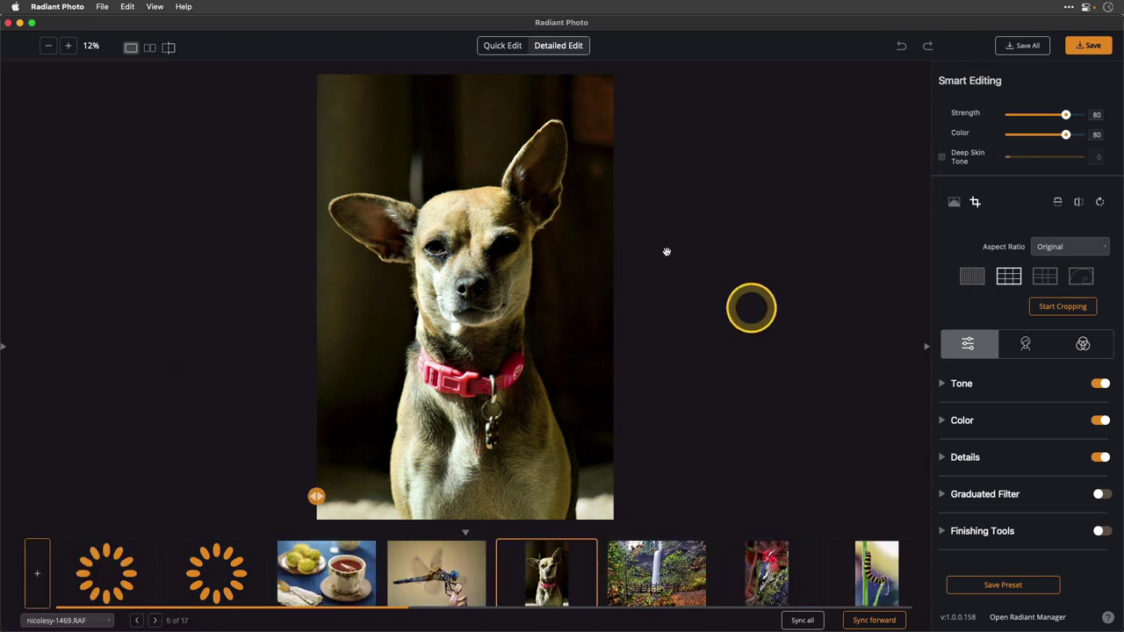
click(581, 256)
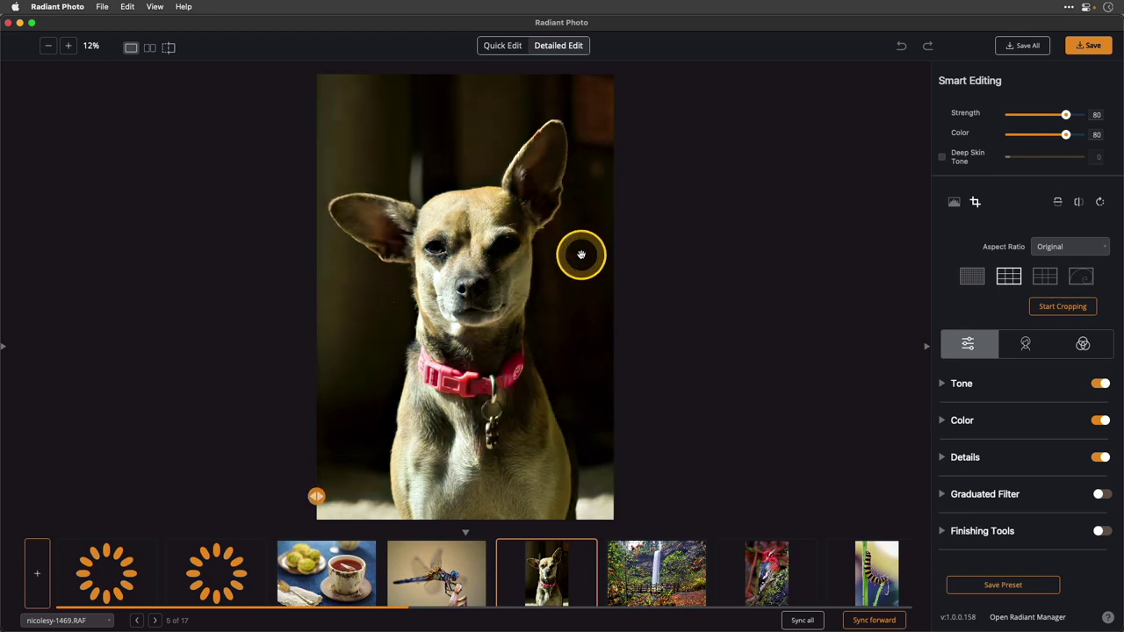
drag(579, 253, 546, 123)
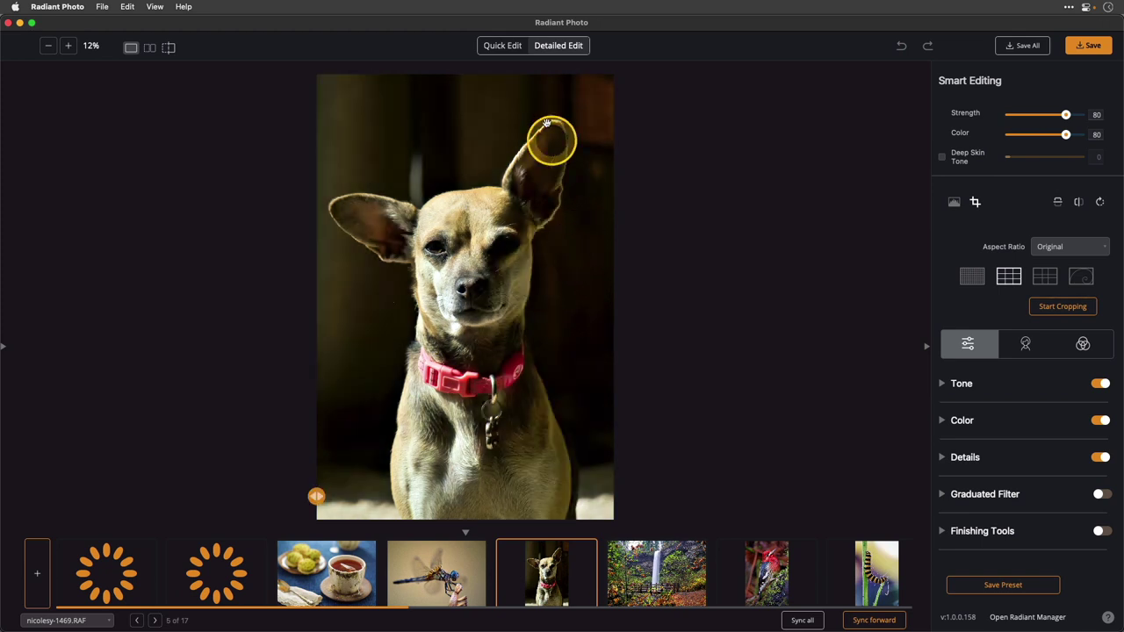
click(507, 45)
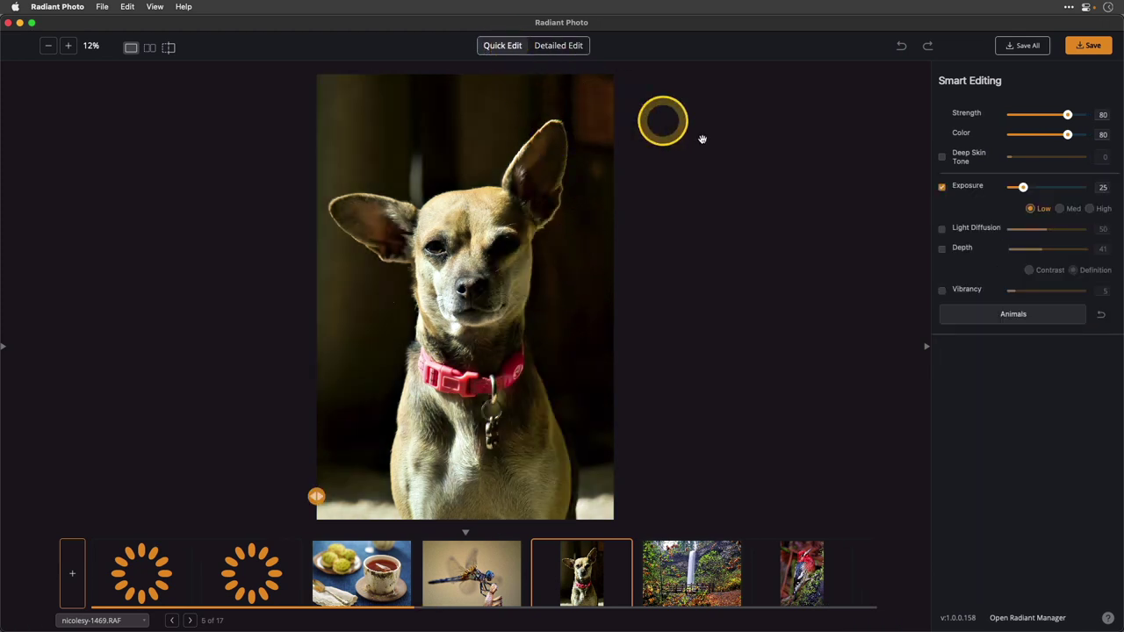
Enable Light Diffusion at 93 on the dog photo, try Color at 0, and set Color to 79
click(941, 230)
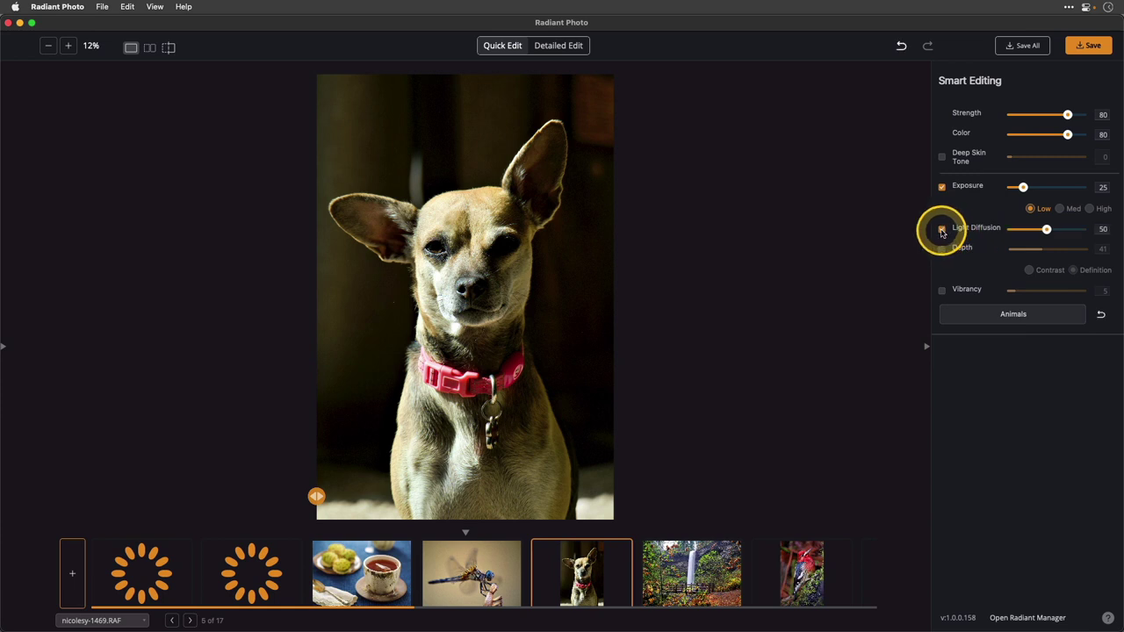
drag(1045, 230, 1078, 231)
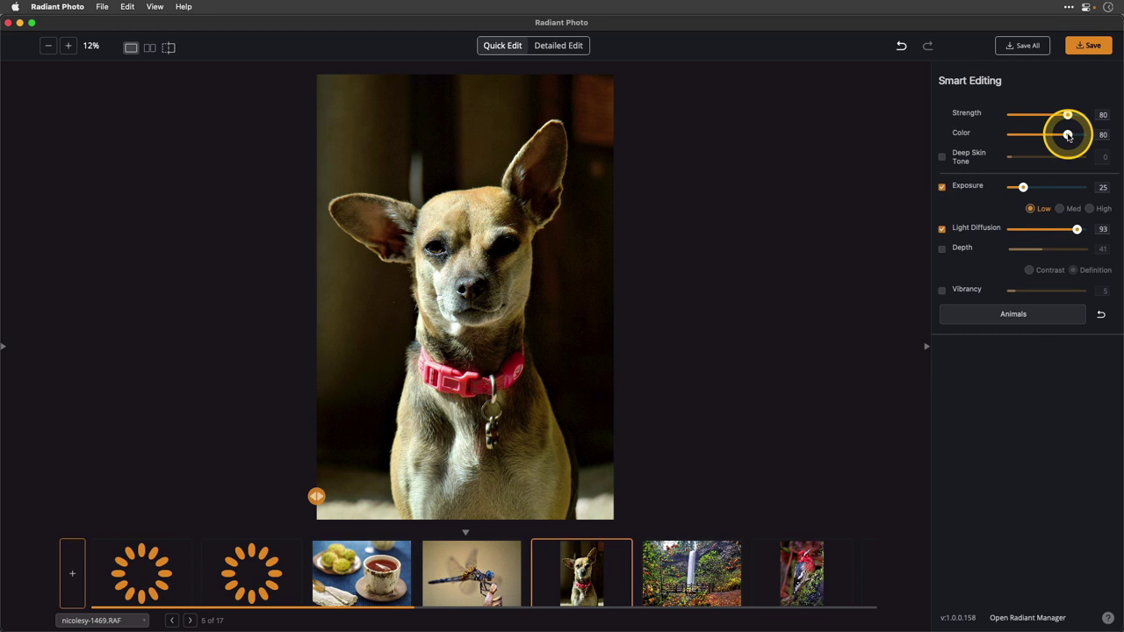
drag(1068, 134, 1002, 133)
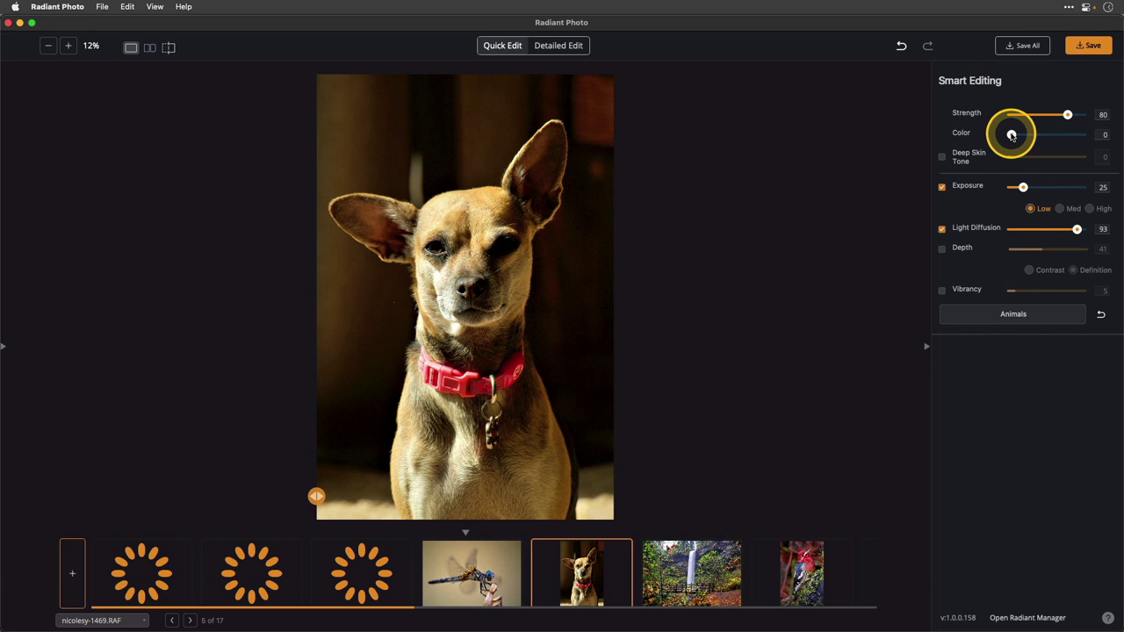
drag(1012, 134, 1067, 137)
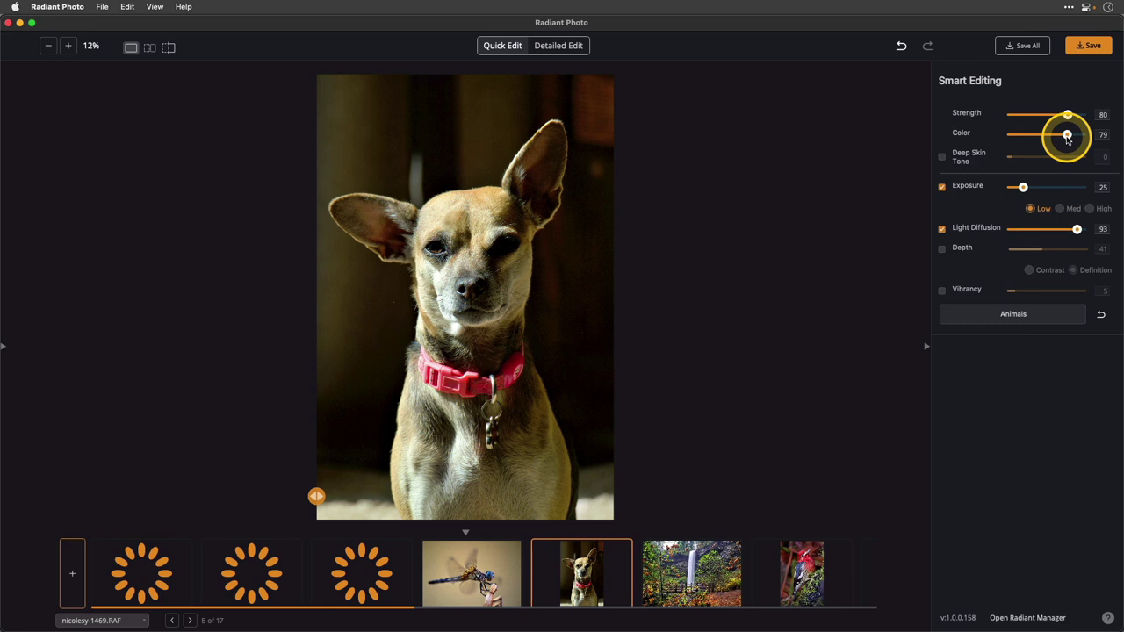
Open the waterfall photo nicolesy-1977.RAF and switch to Detailed Edit
click(695, 568)
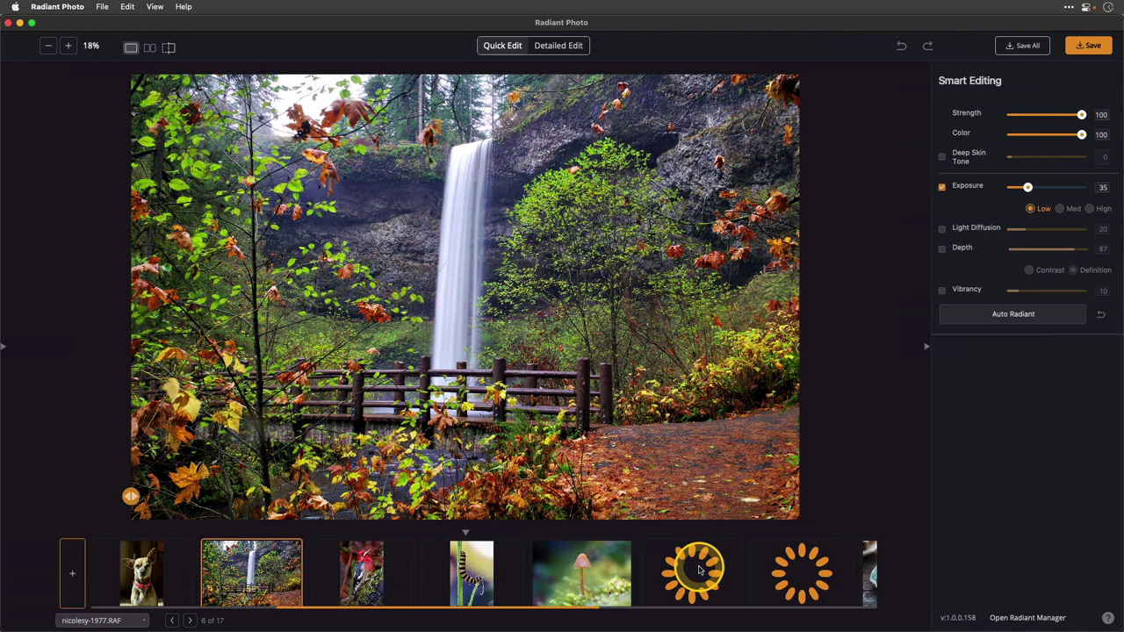
click(773, 416)
drag(773, 417, 770, 412)
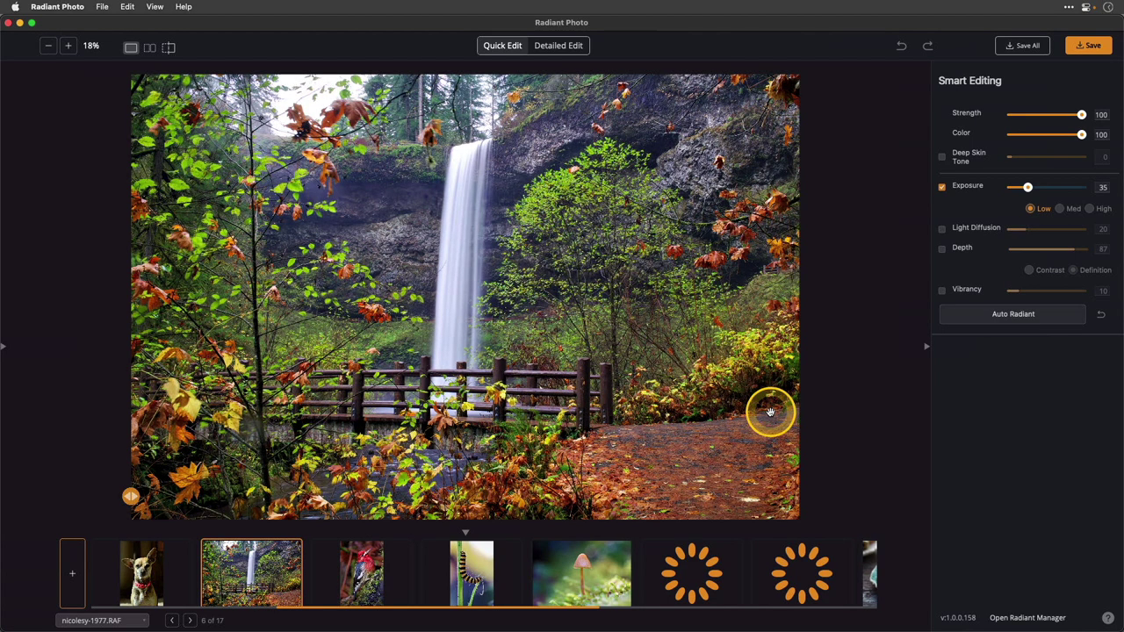
drag(770, 412, 770, 412)
click(557, 44)
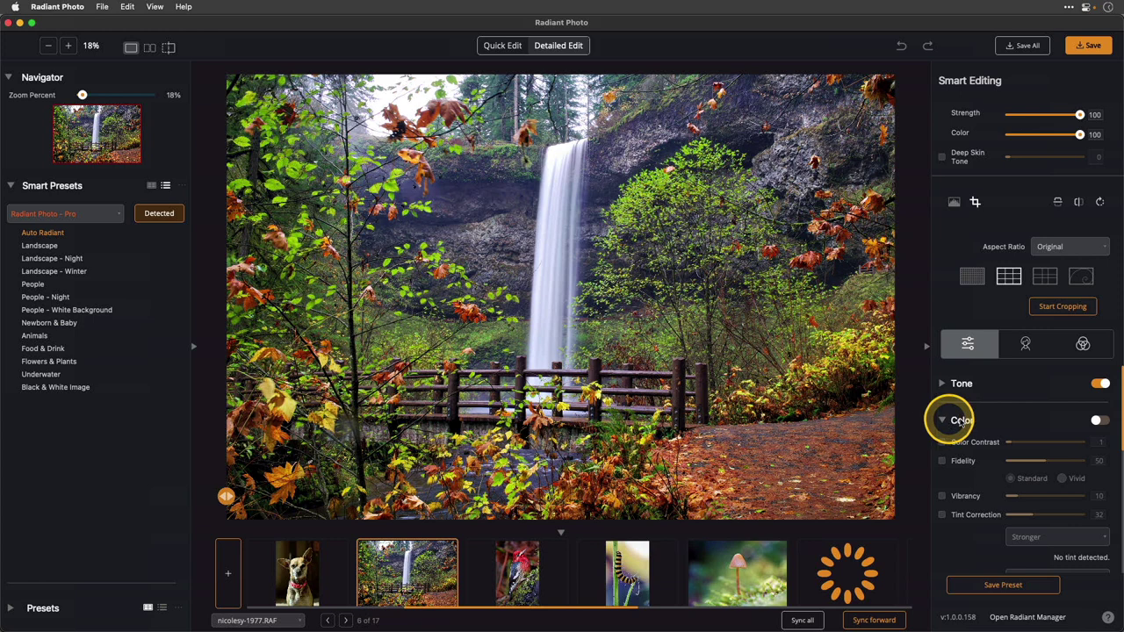
Enable Foliage Toning on the waterfall photo with Maximum Green at strength 85 and hide the presets sidebar
scroll(1003, 419, down, 3)
scroll(1006, 422, down, 3)
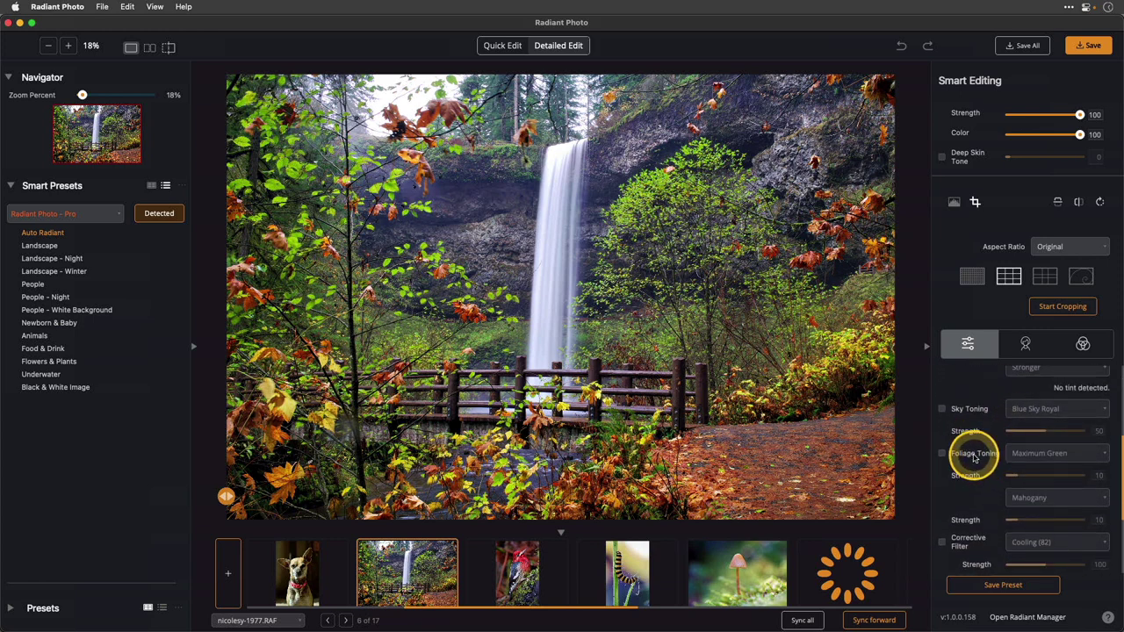
click(943, 453)
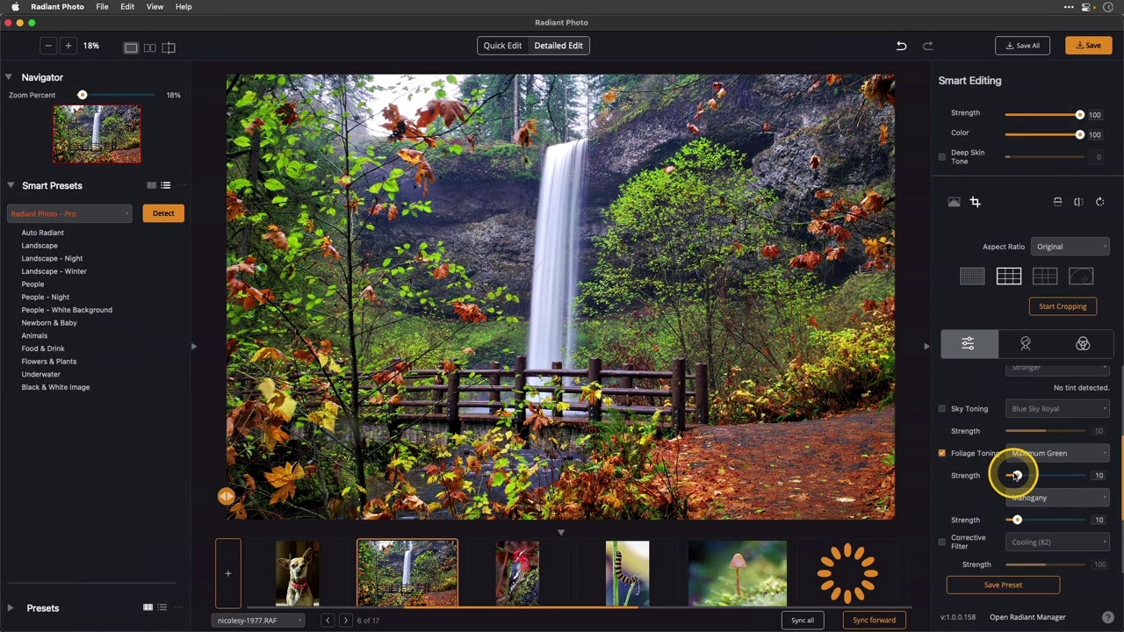
drag(1017, 477, 1069, 479)
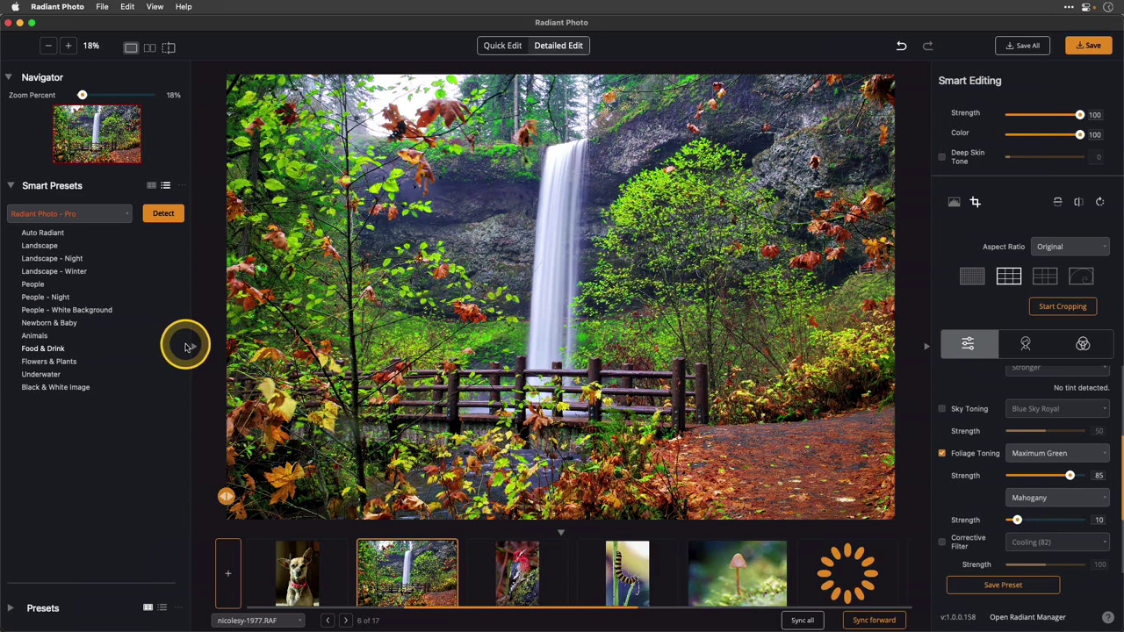
click(194, 349)
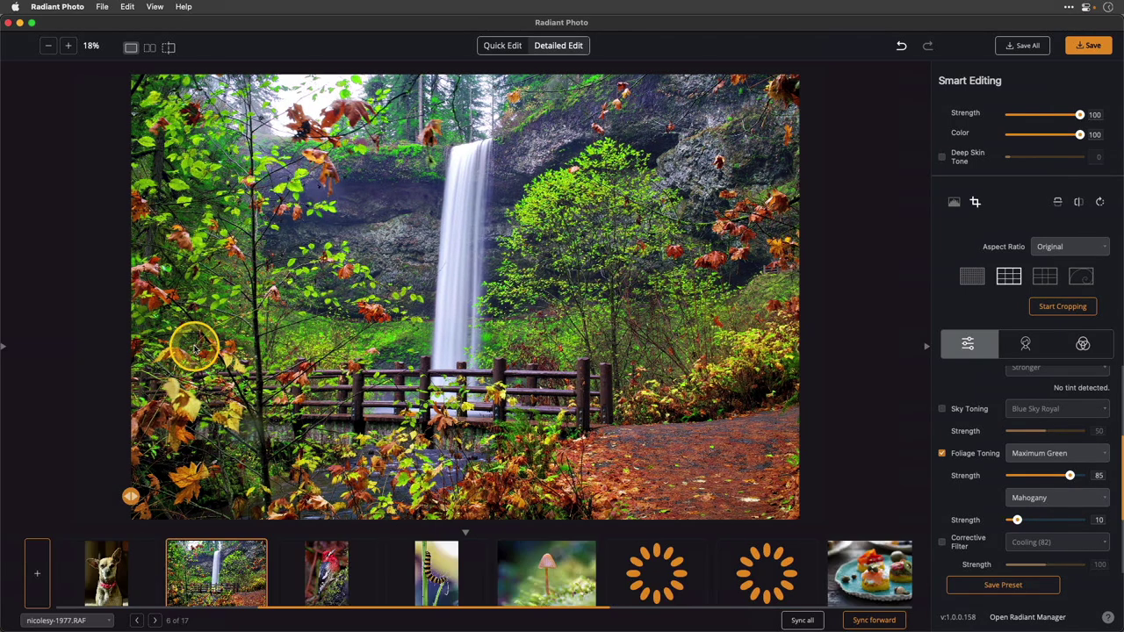
Change the waterfall photo's Foliage Toning to Goldenrod and its second tone to Burnt Sienna at strength 62
click(1061, 457)
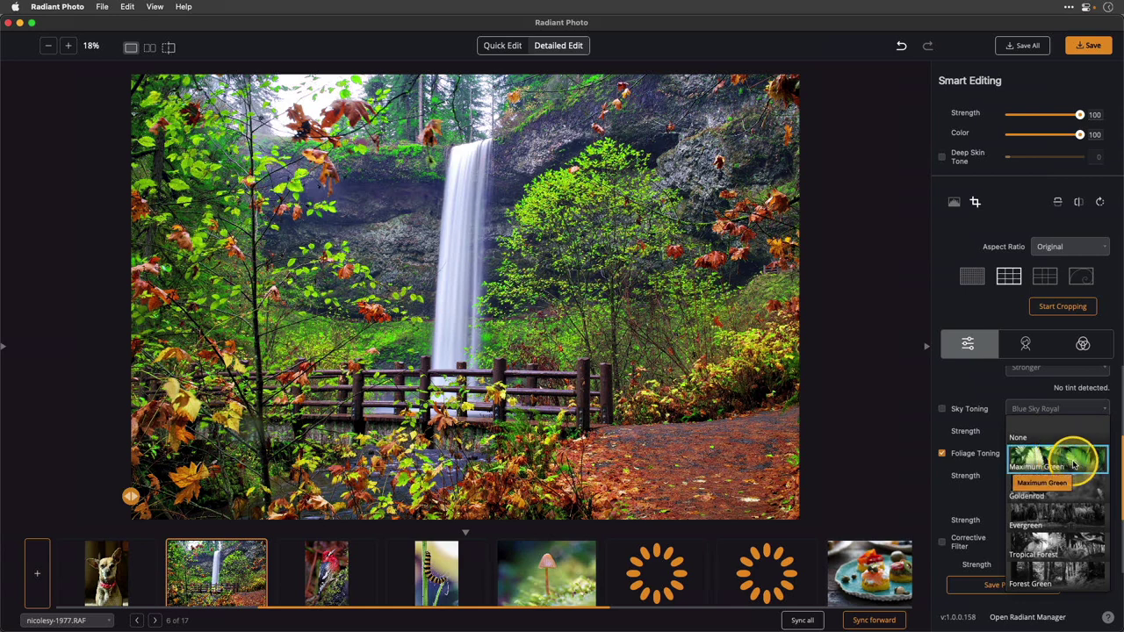
click(1079, 485)
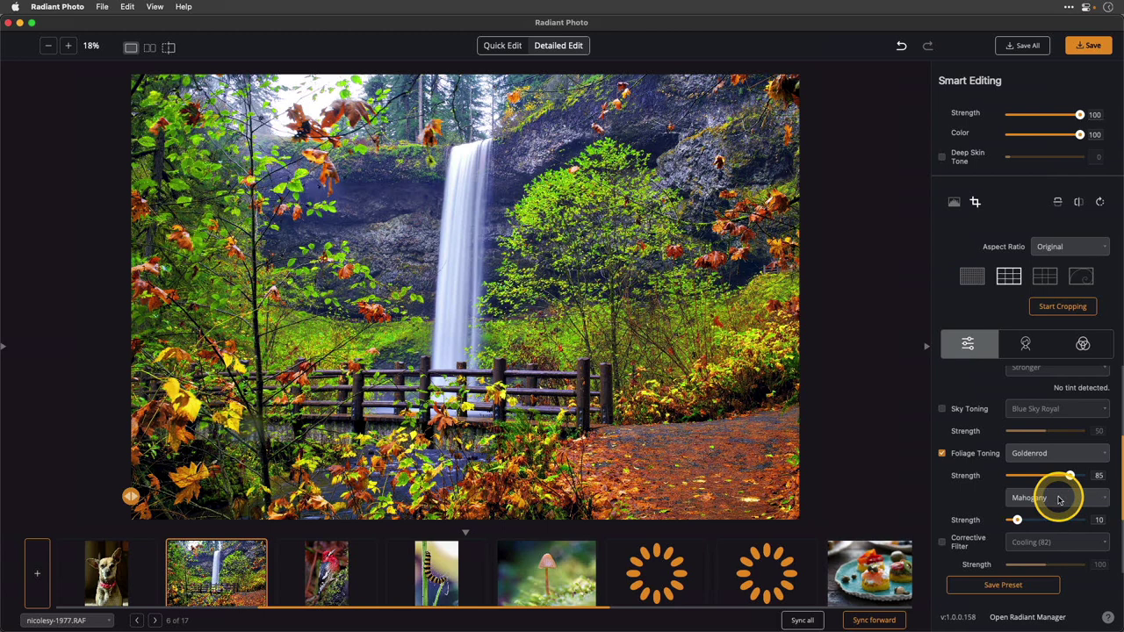
click(1059, 499)
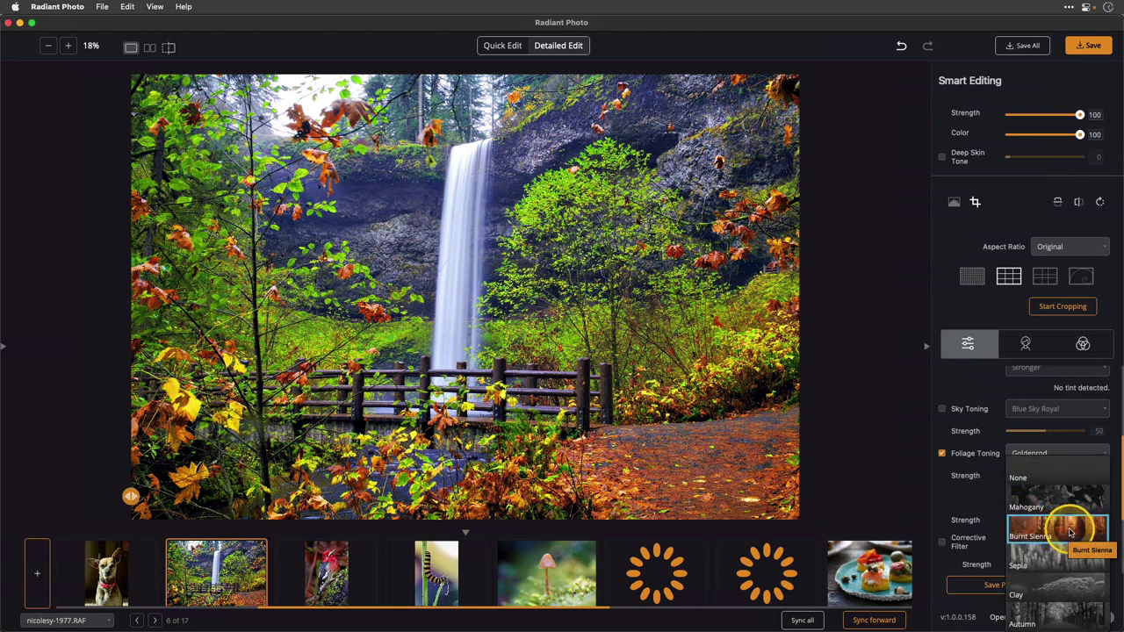
click(1062, 531)
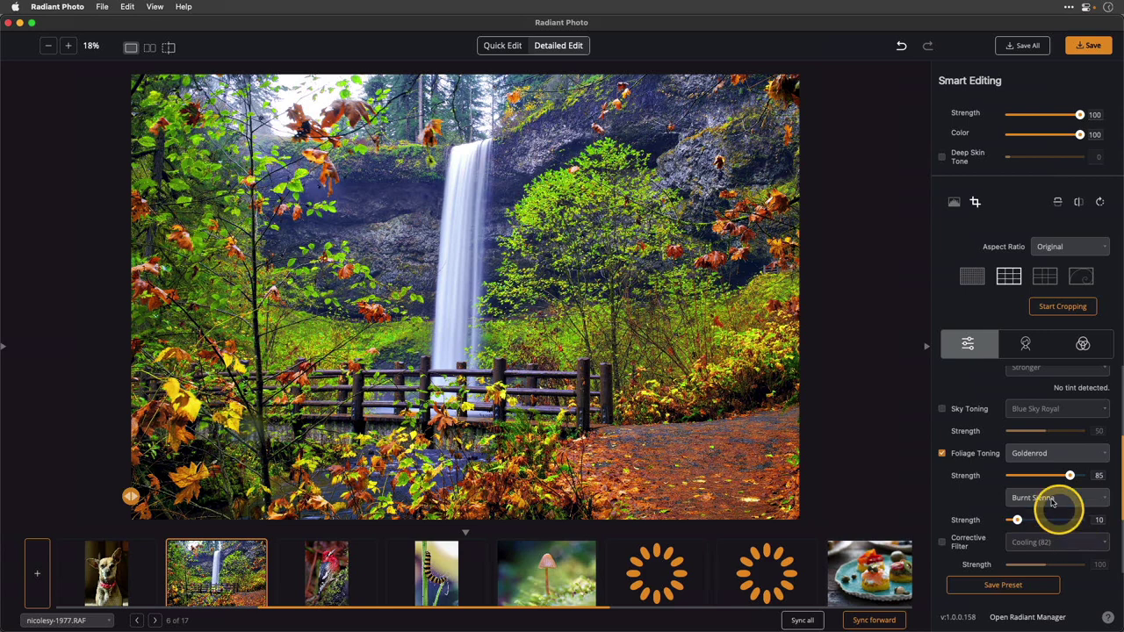
drag(1018, 521, 1053, 520)
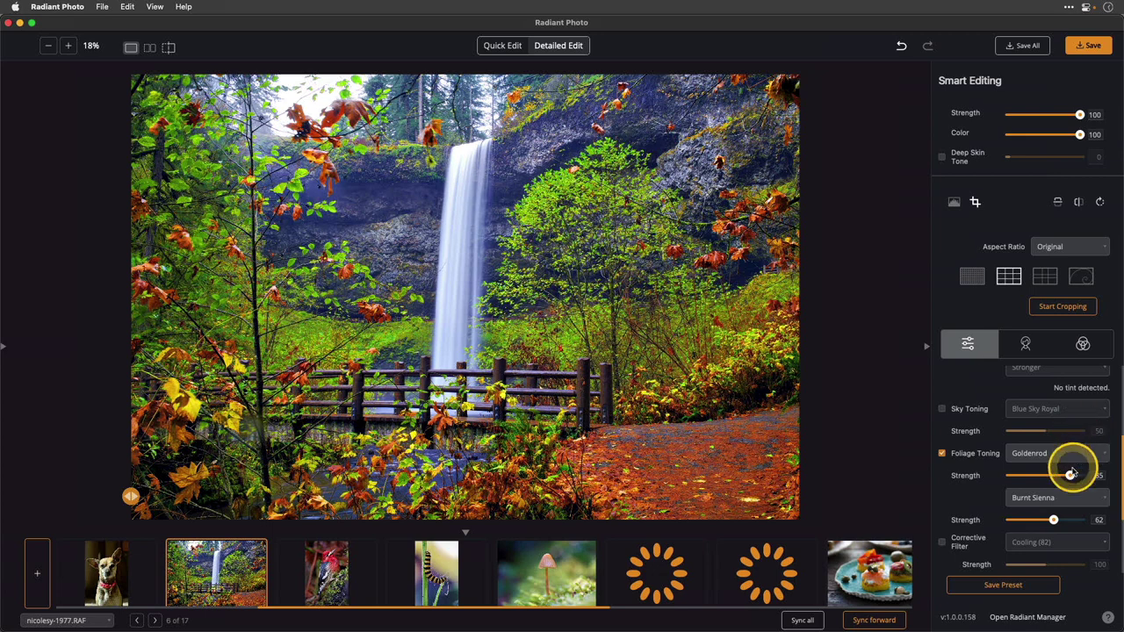
Set the waterfall photo's Goldenrod foliage toning strength to 35 and its Burnt Sienna strength to 17
drag(1069, 475, 1034, 475)
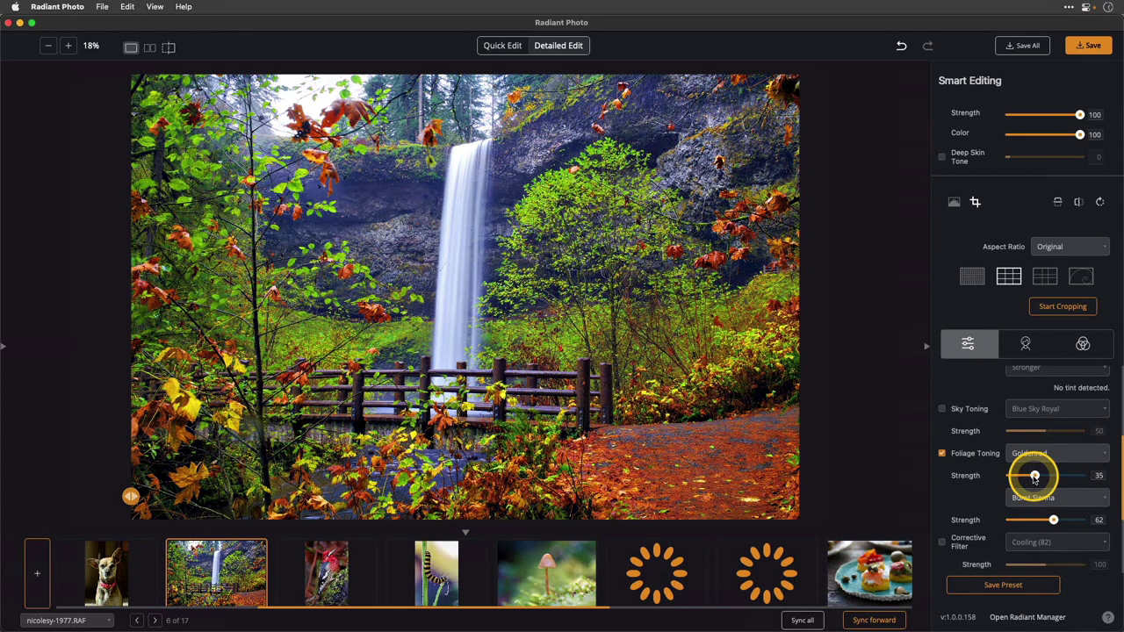
drag(1053, 518, 1021, 521)
drag(755, 339, 752, 338)
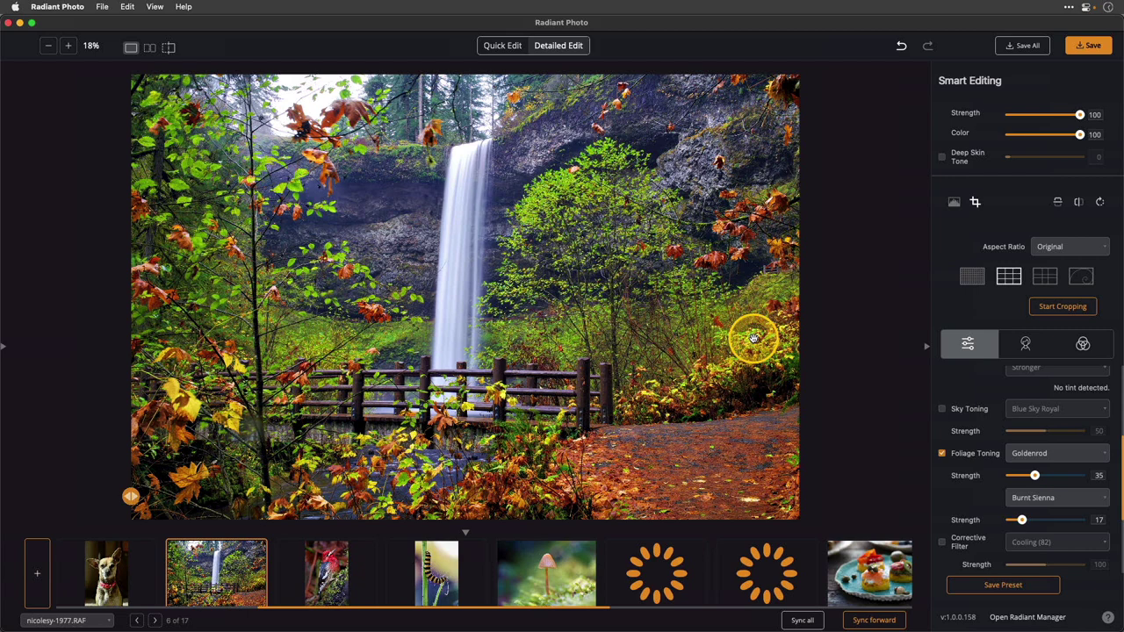
Try Color Contrast at 75 and 3 on the waterfall photo and switch the adjustment back off
scroll(974, 408, up, 5)
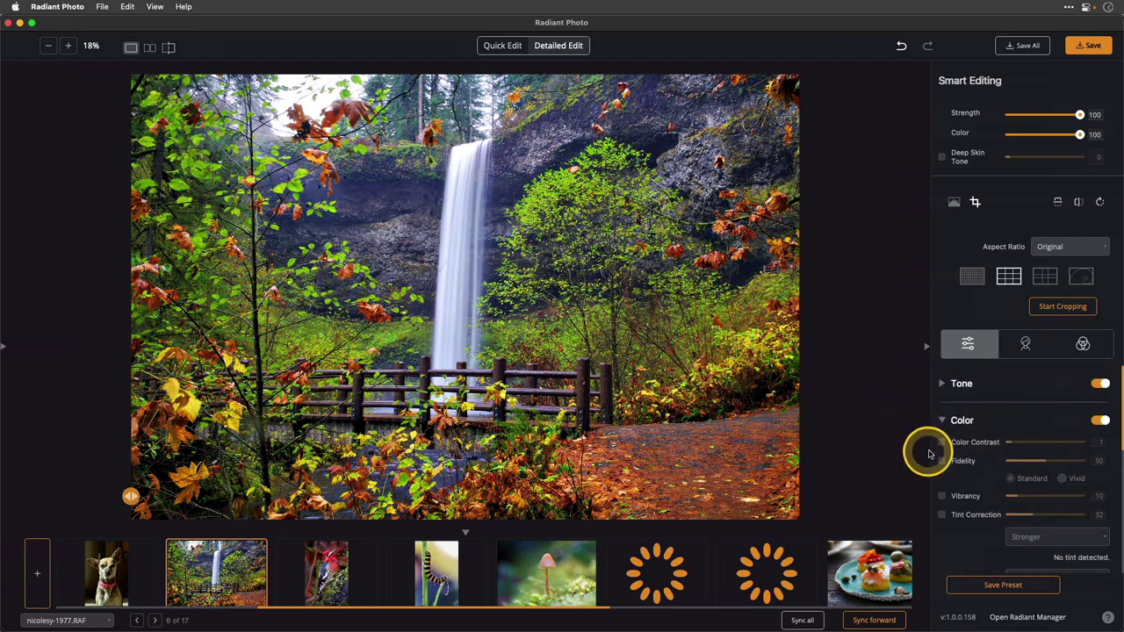
click(942, 443)
drag(1013, 442, 1072, 446)
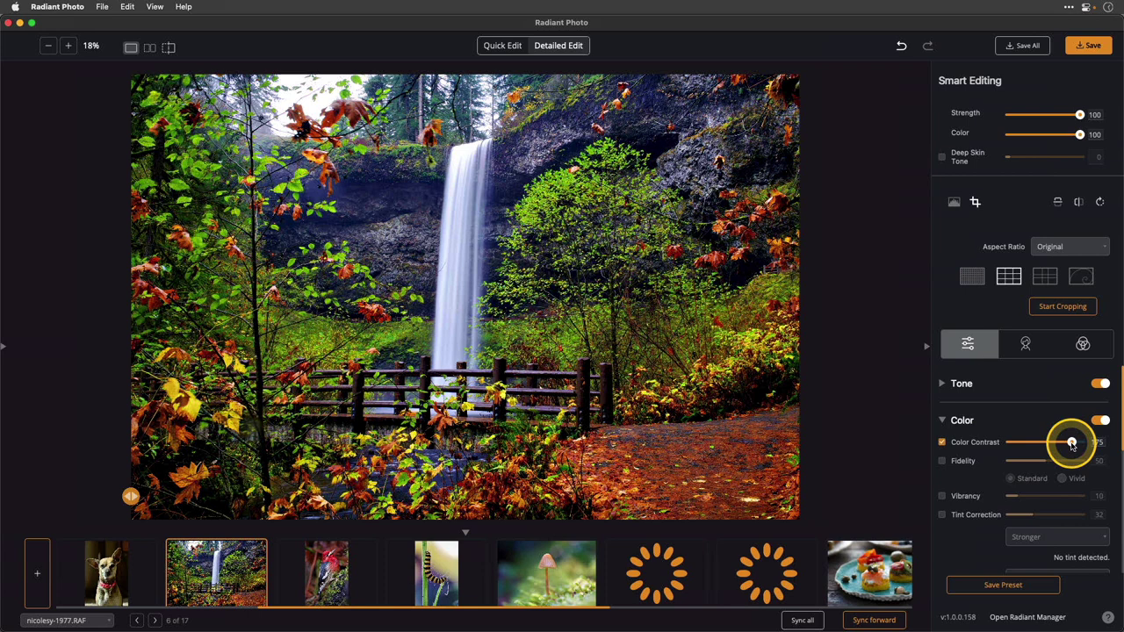
drag(1072, 443, 1012, 444)
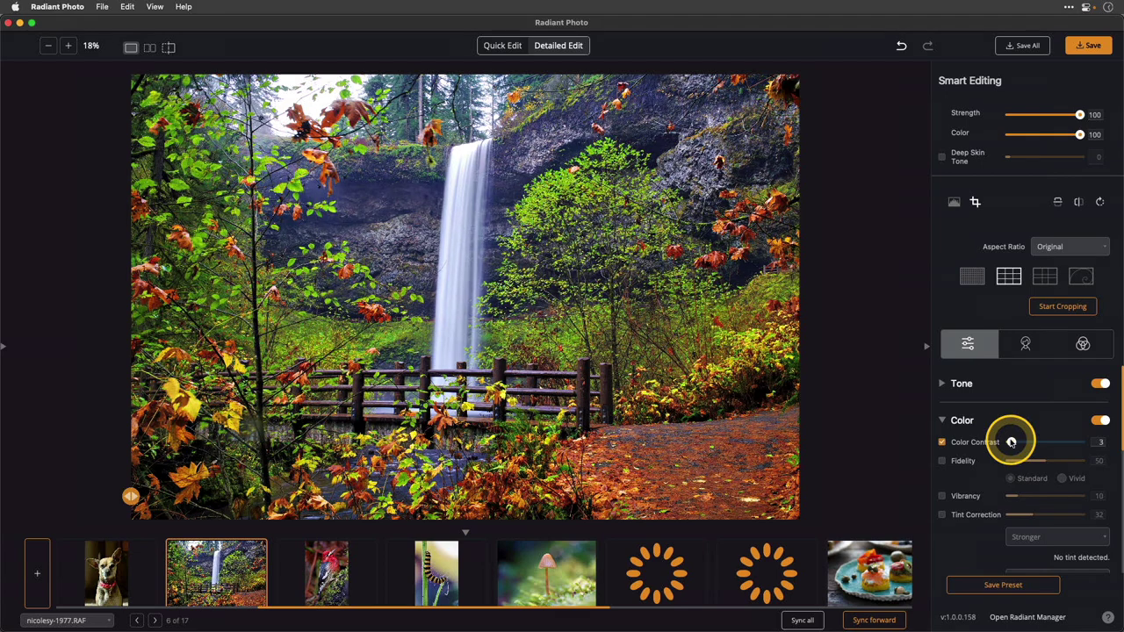
click(943, 443)
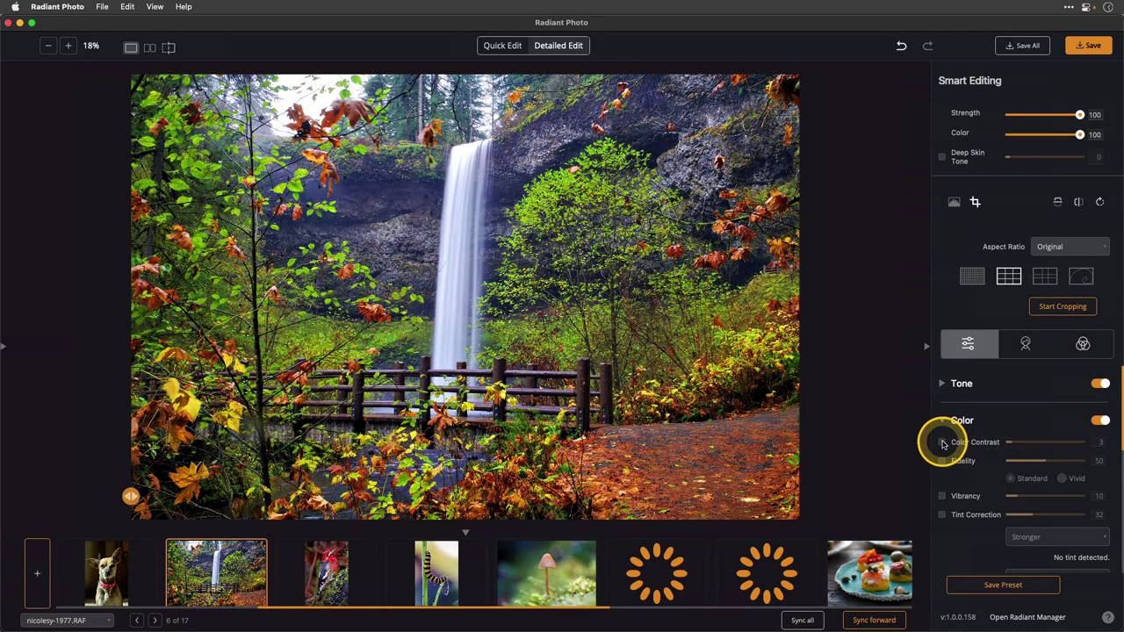
Collapse the crop options, open the red-headed bird photo nicolesy-2858.raf and compare it with its original
click(976, 203)
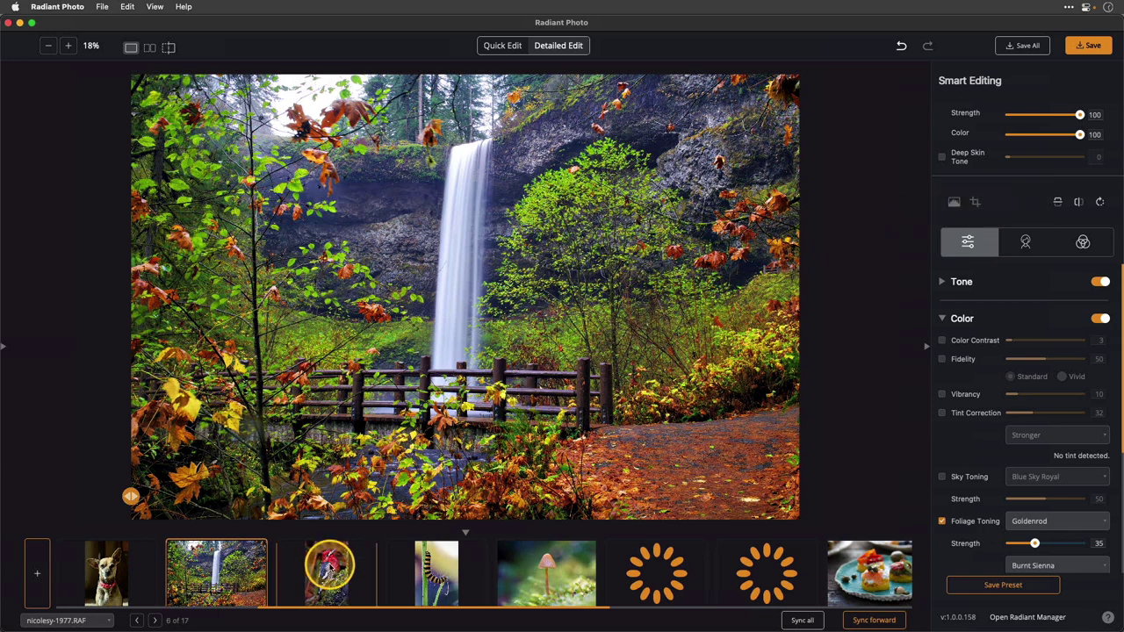
click(330, 566)
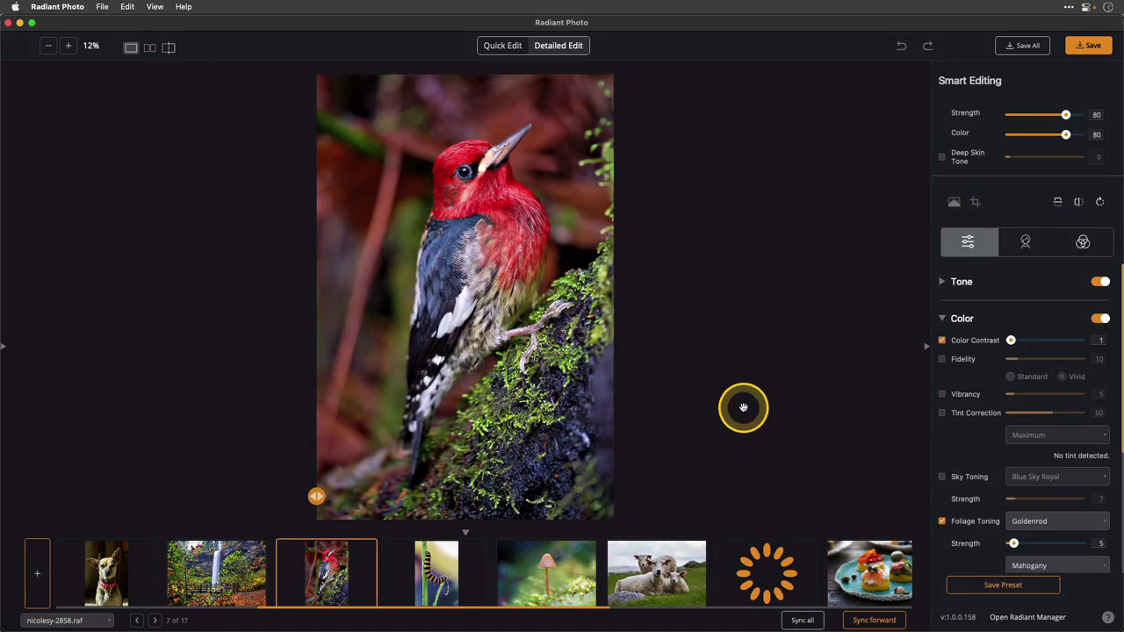
click(679, 415)
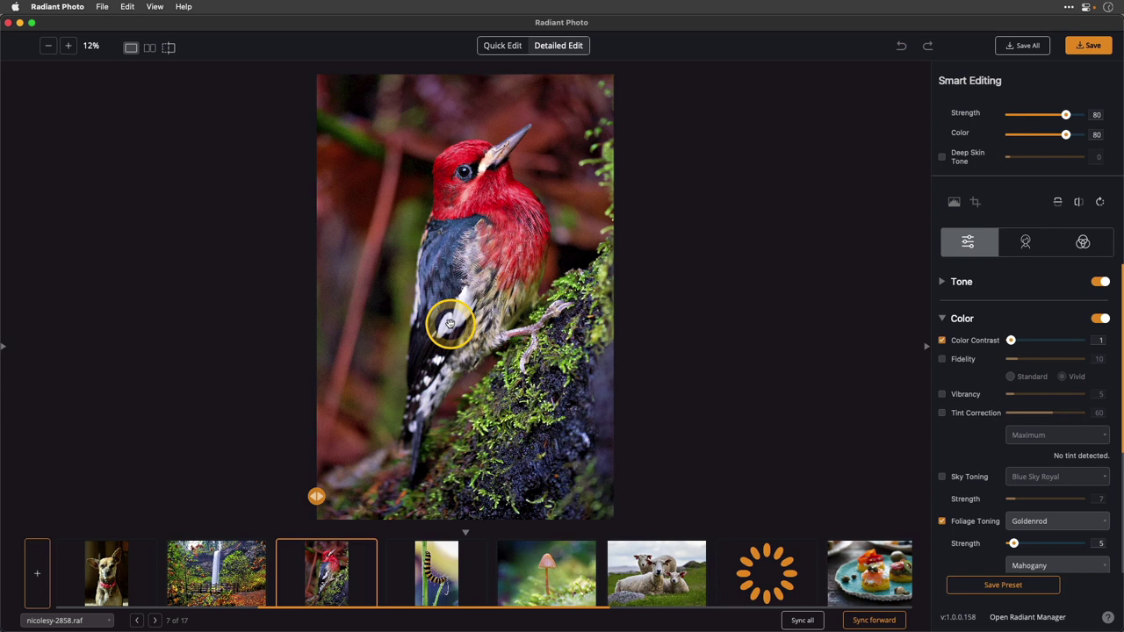
drag(450, 323, 555, 379)
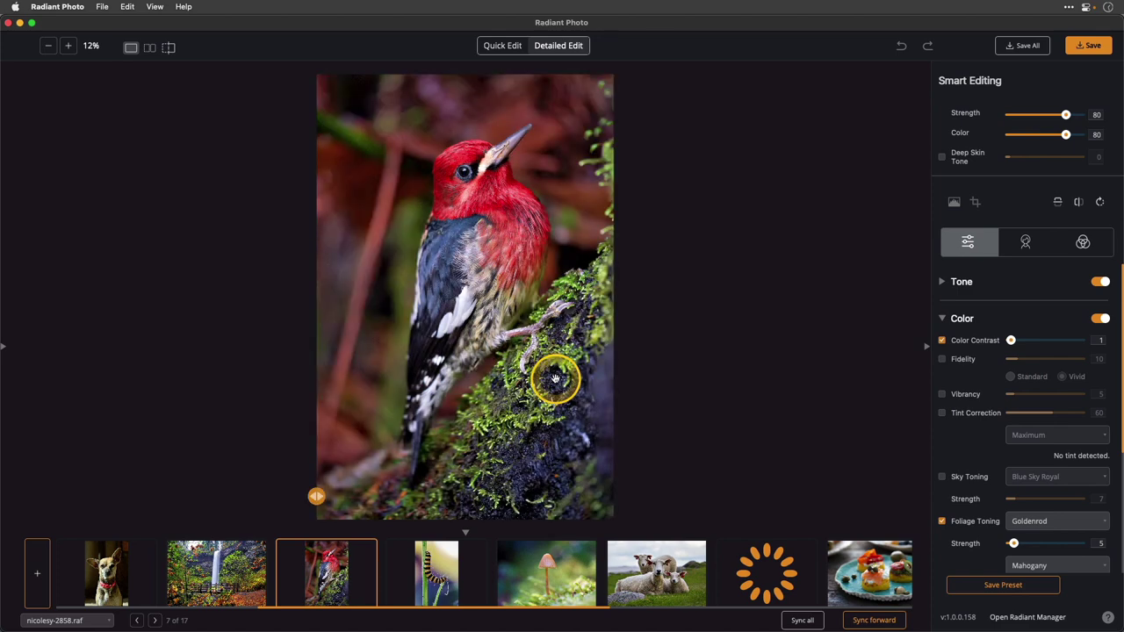
Open the sheep photo norway-5714.dng and compare the edited version with the original
click(654, 576)
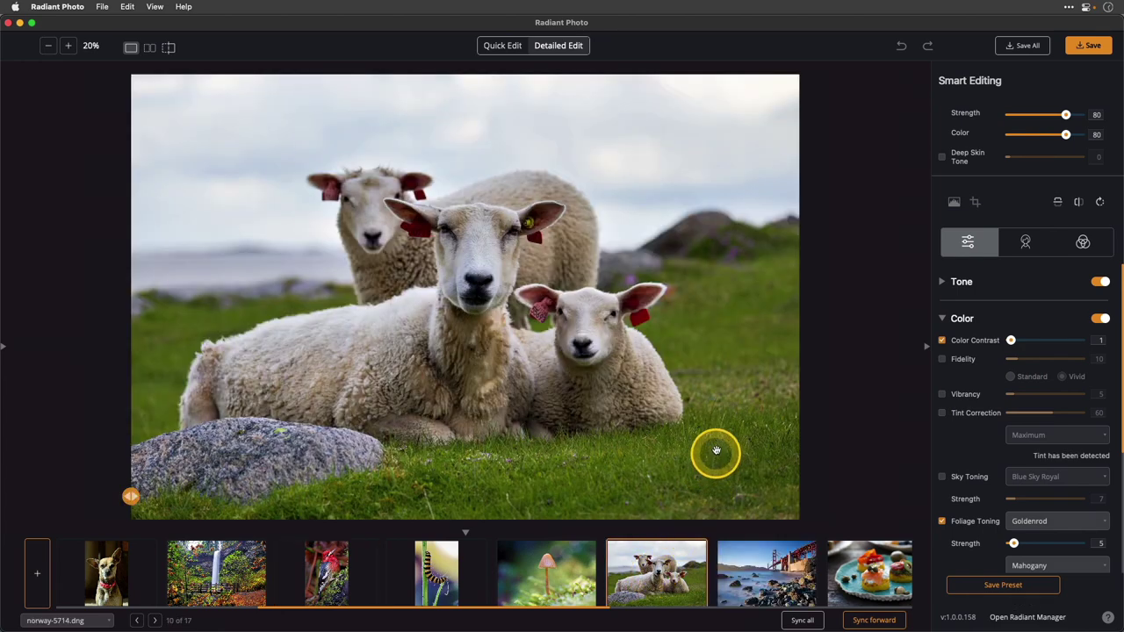
click(727, 418)
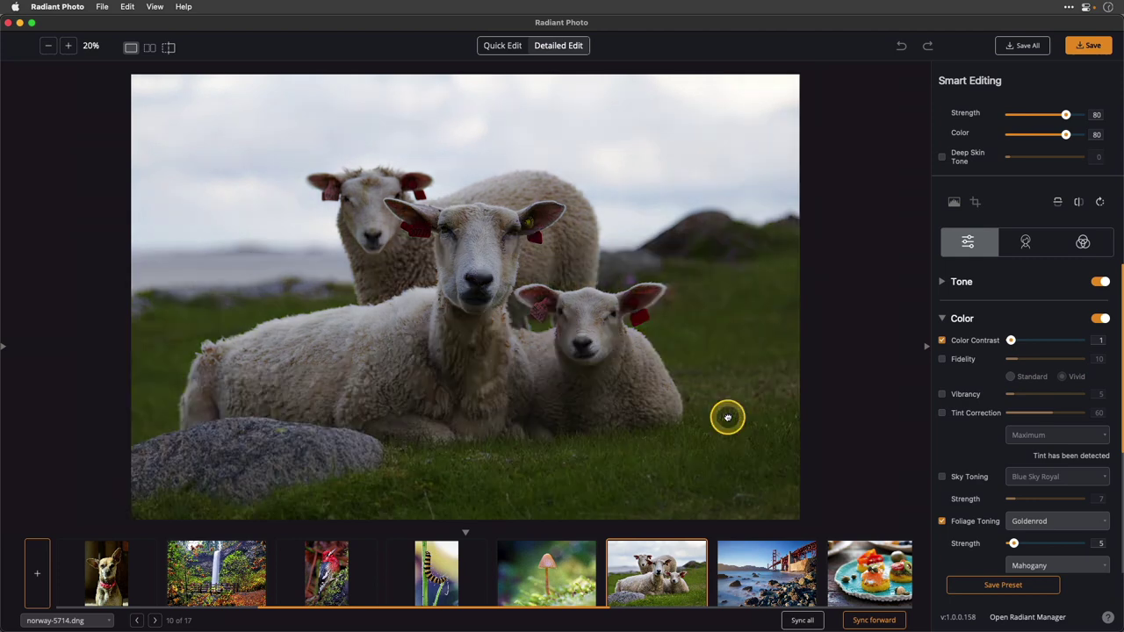
click(727, 418)
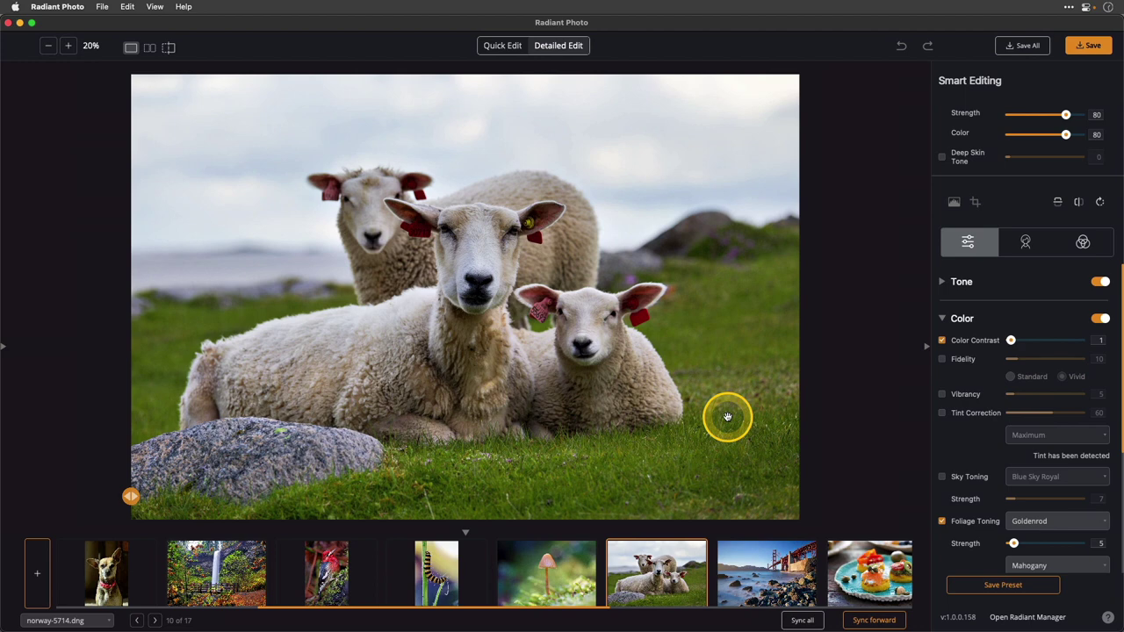
click(726, 417)
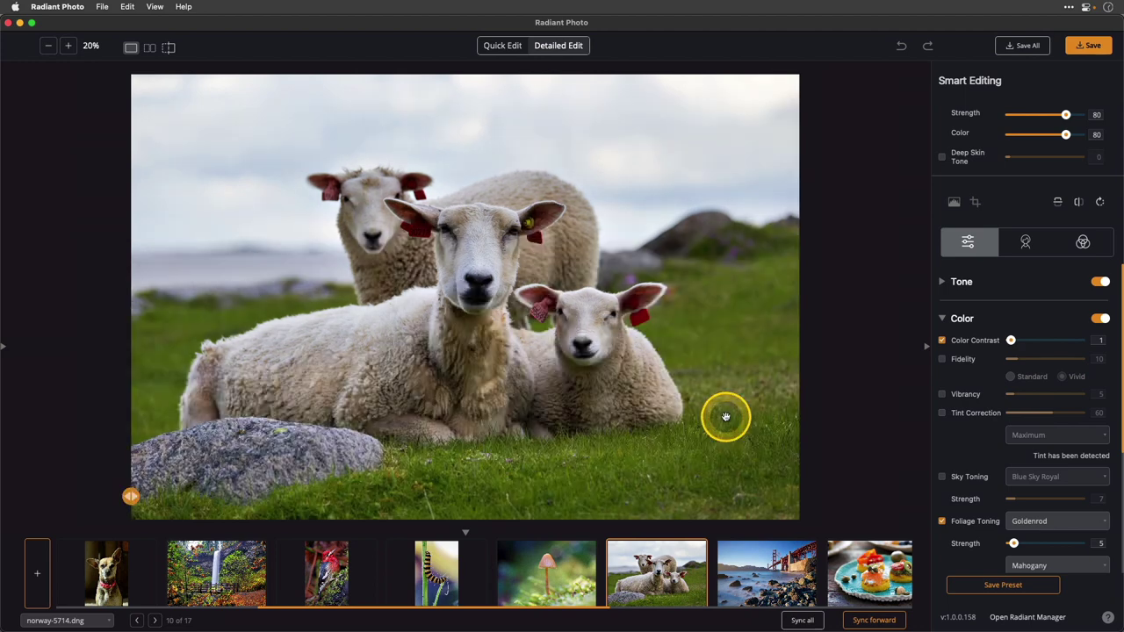
click(726, 417)
Enable White Point at 55 in the sheep photo's Tone settings and compare the photo with it off and on
click(943, 282)
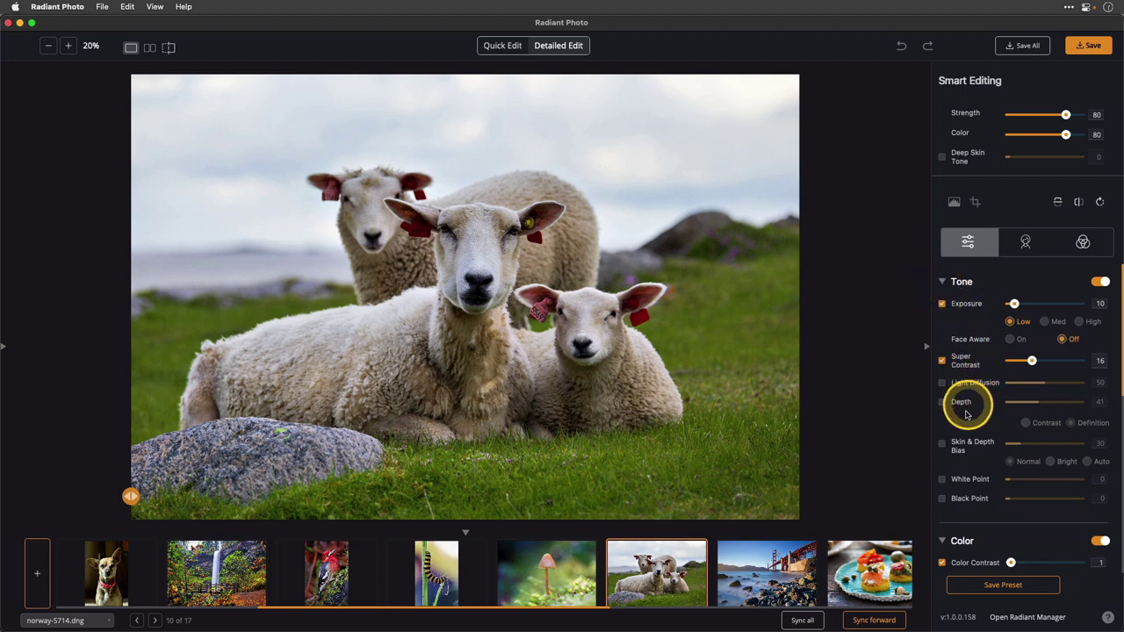
click(942, 479)
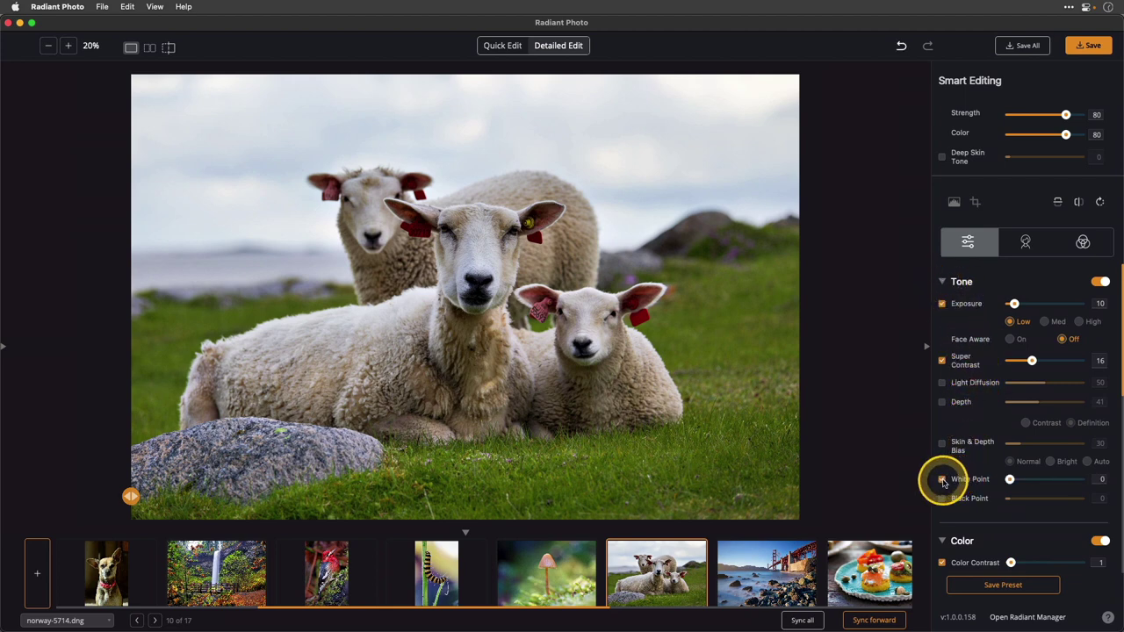
drag(1010, 479, 1048, 482)
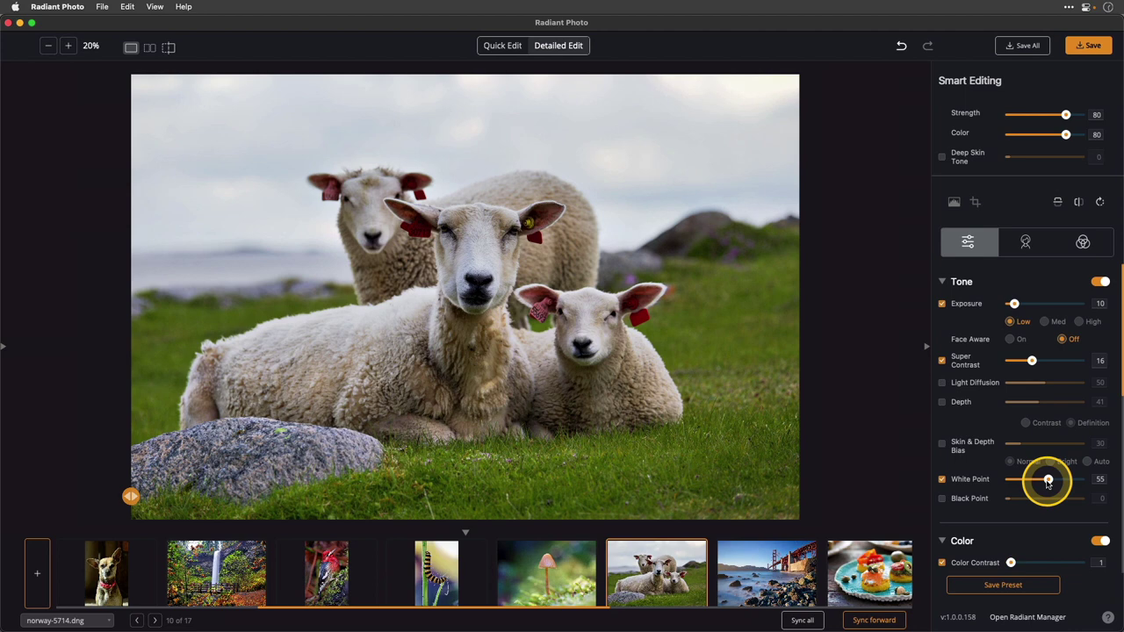
mouse_move(1048, 481)
mouse_down()
mouse_move(1014, 480)
mouse_move(1047, 482)
mouse_up()
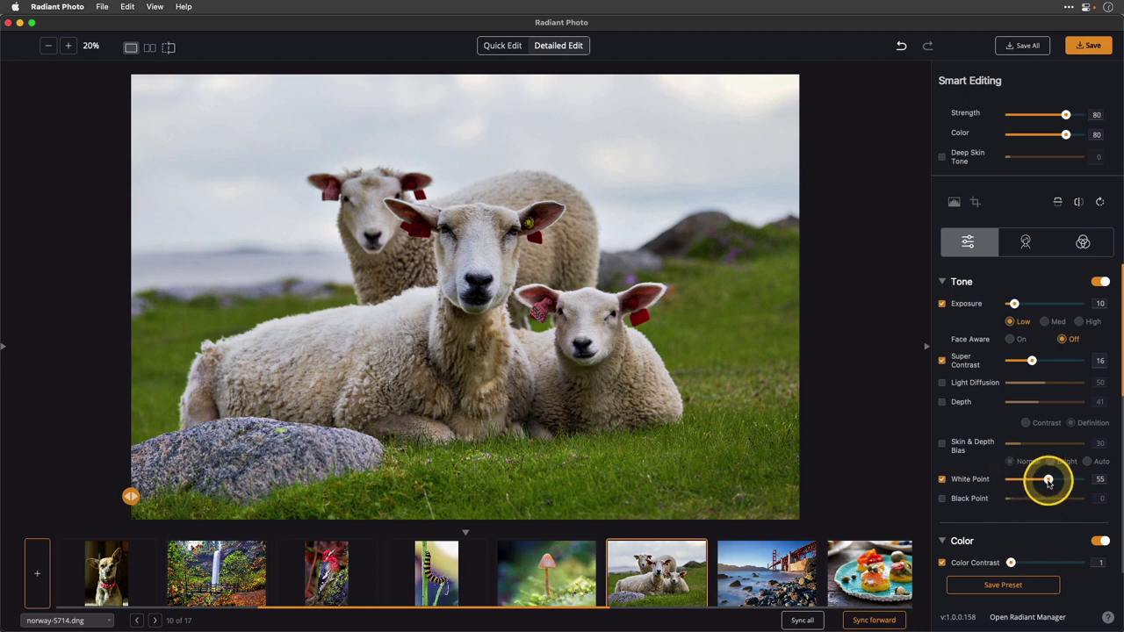
click(942, 479)
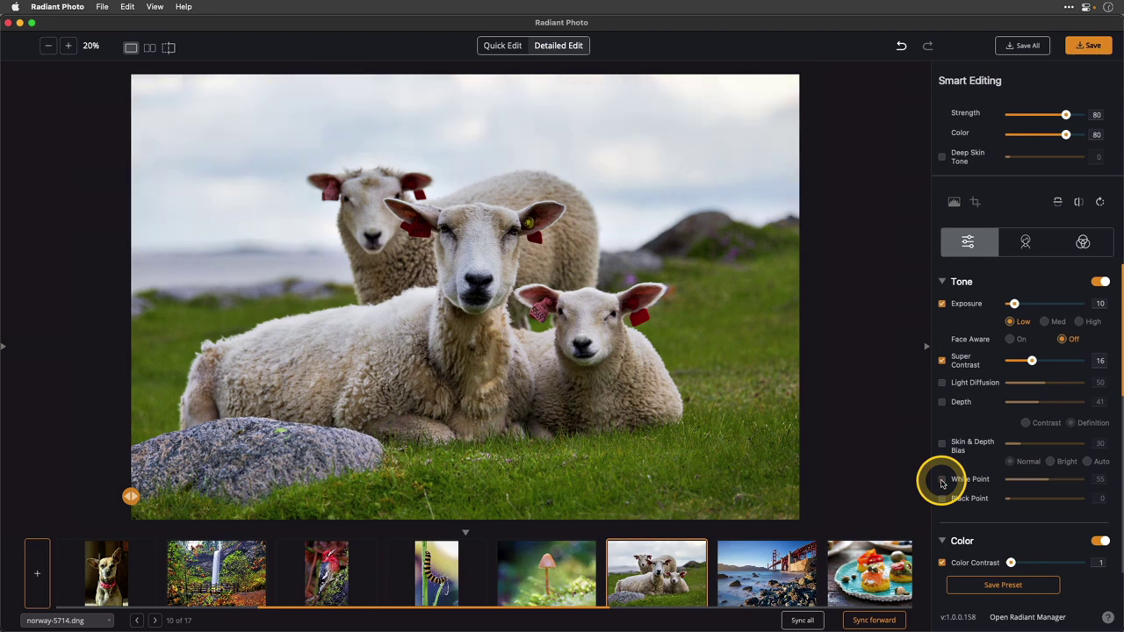
click(941, 480)
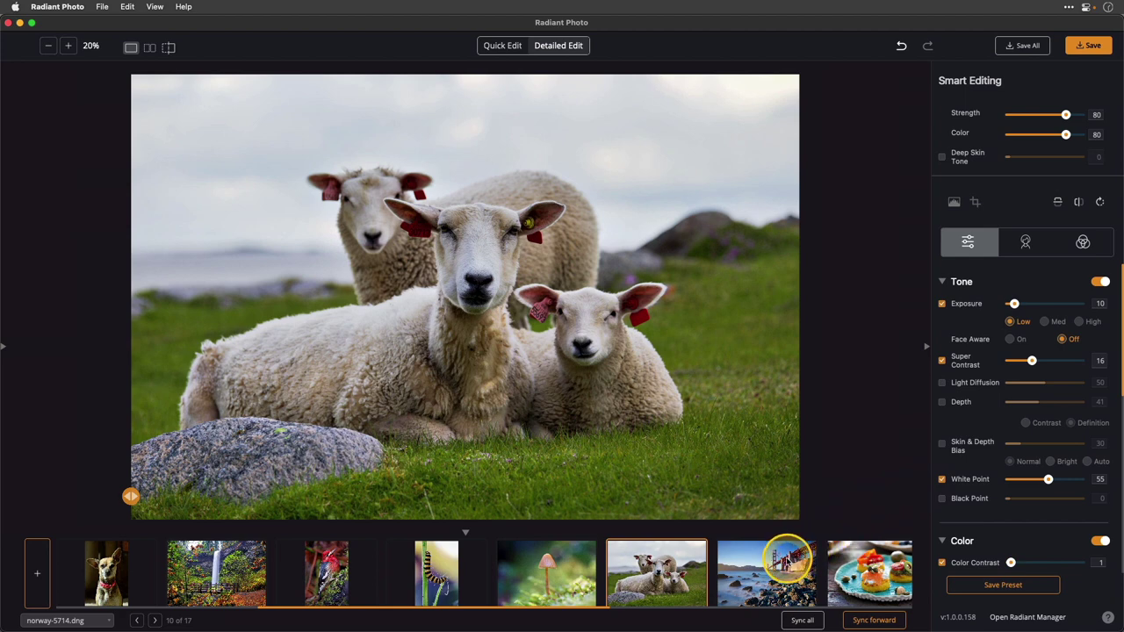
Open the bridge photo sanfran_7529.cr2 and compare the edited version with the original
click(786, 559)
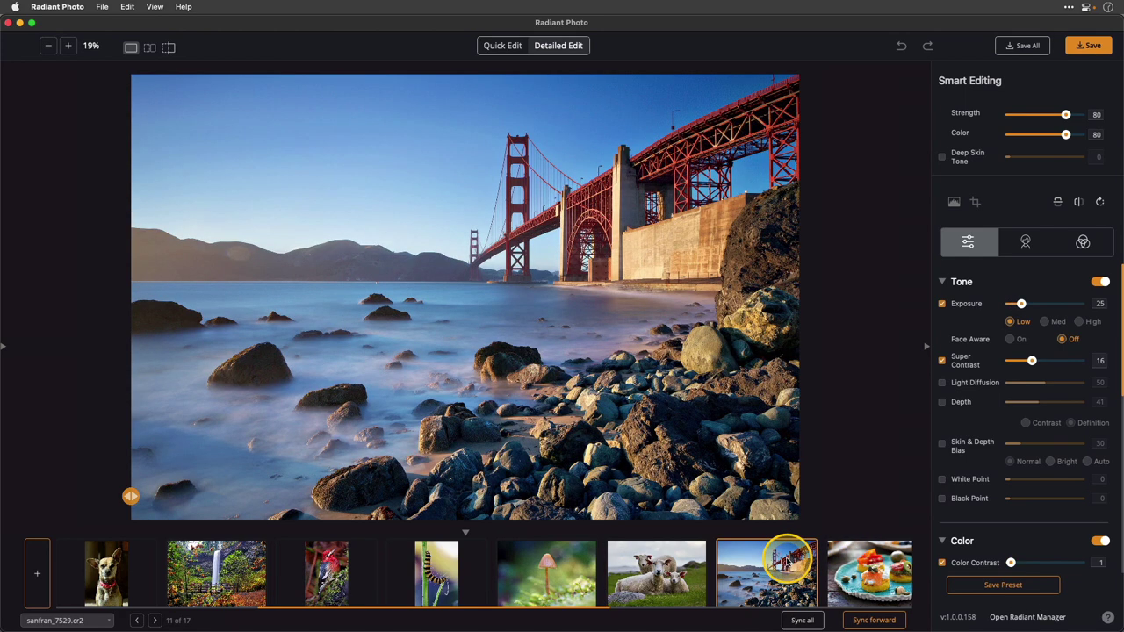
click(748, 442)
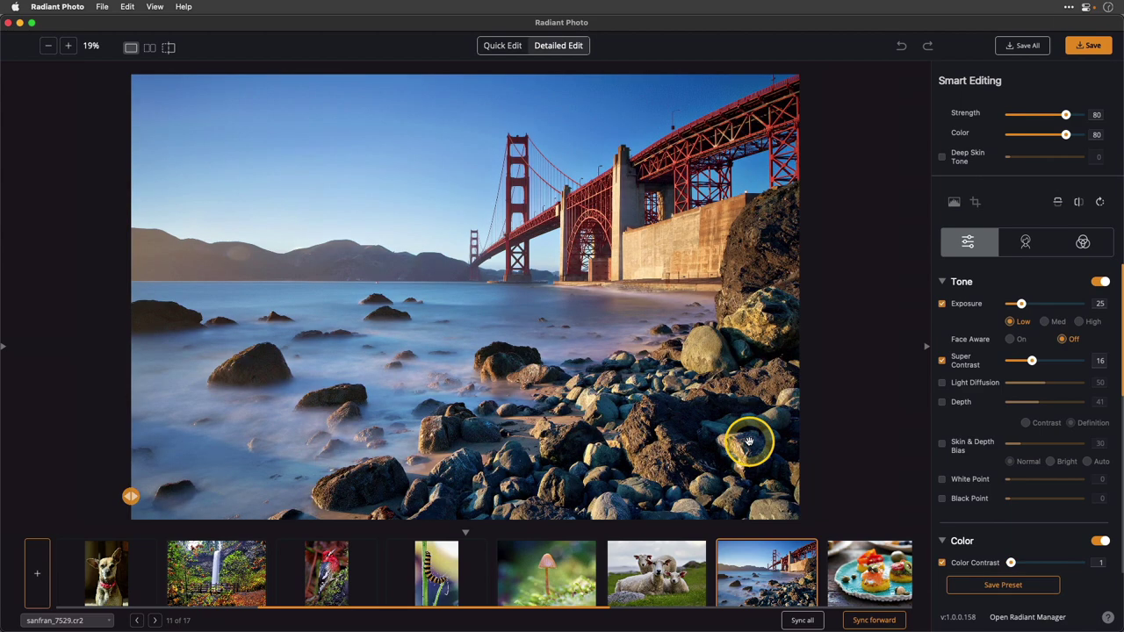
click(749, 442)
click(749, 441)
Switch to Quick Edit with the presets sidebar shown, and compare the caterpillar photo nicolesy-6825.raf with its original
click(504, 45)
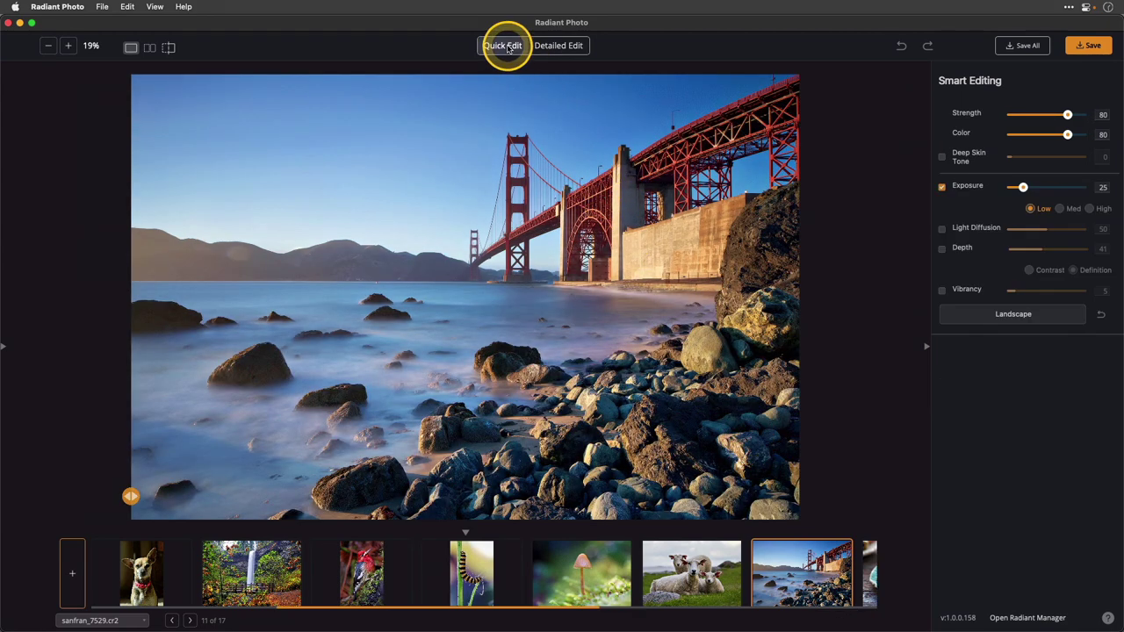
click(11, 348)
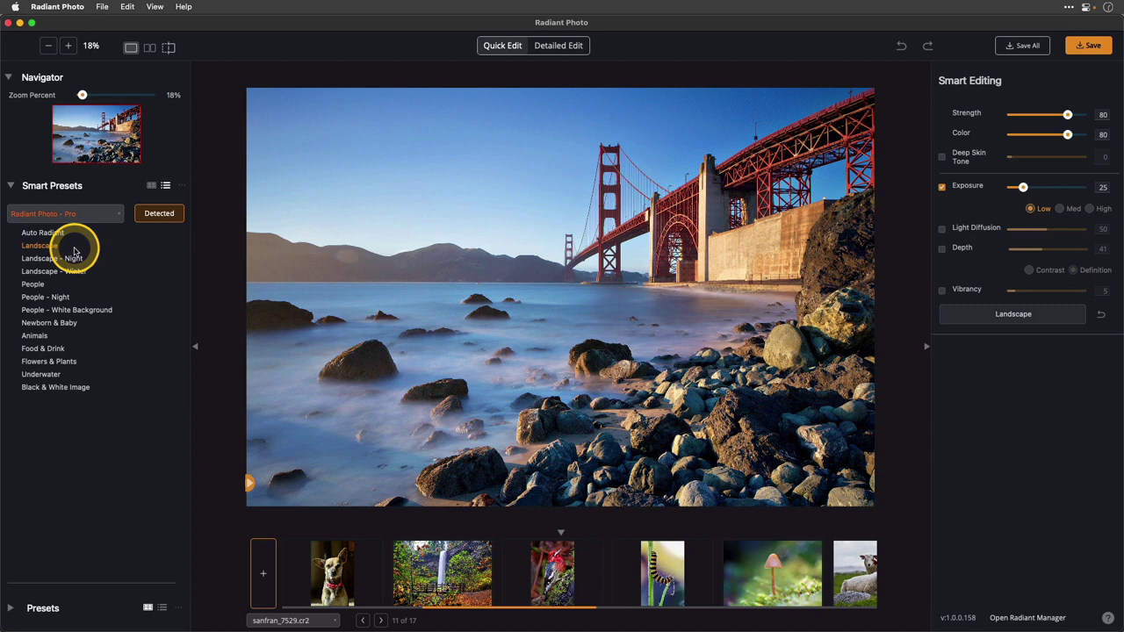
click(663, 562)
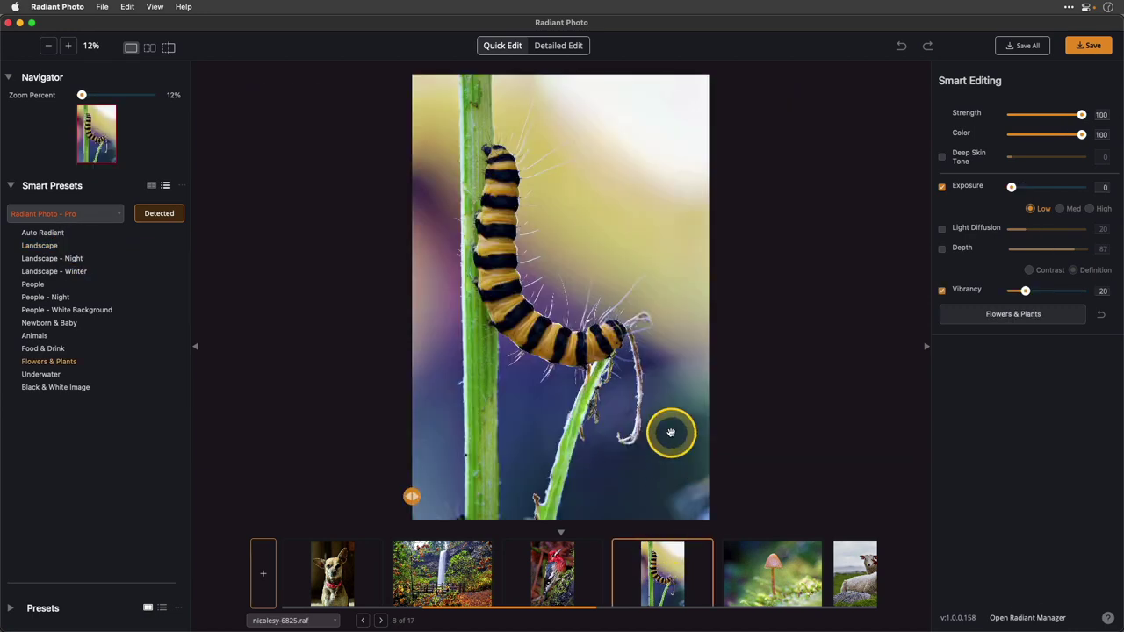
click(671, 433)
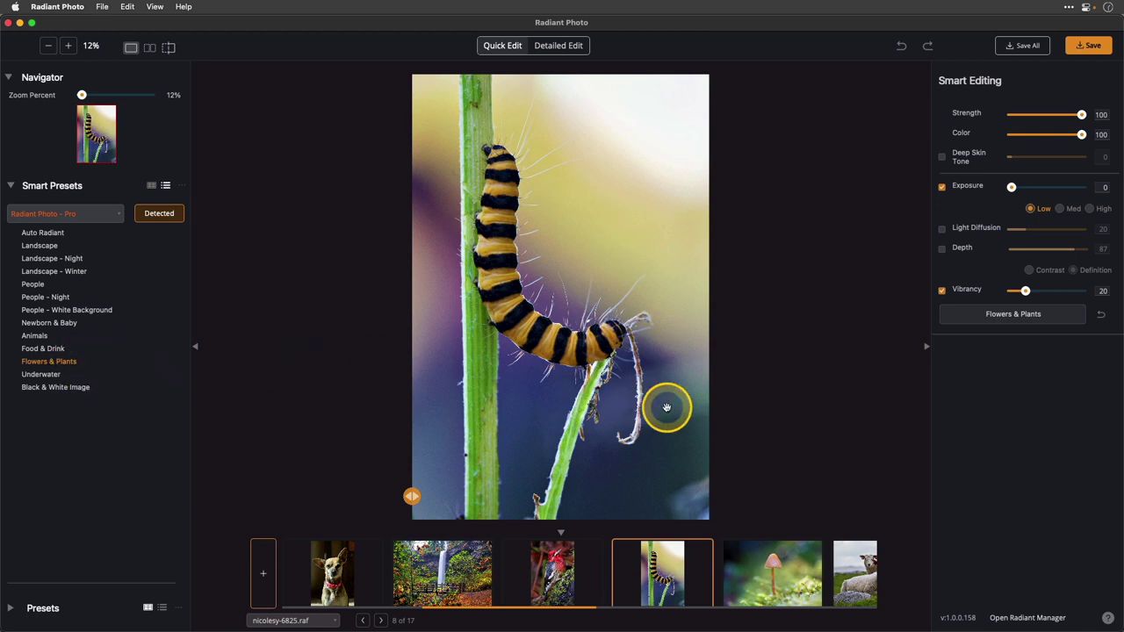
Open the mushroom photo nicoley-8719.raf and compare the edited version with the original
click(757, 568)
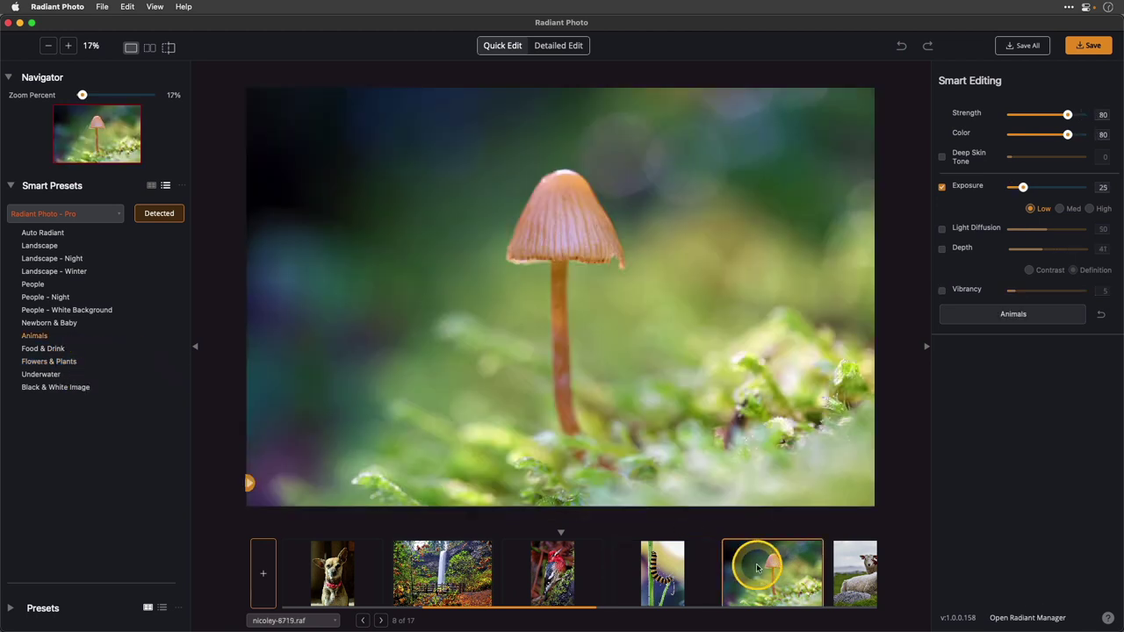
click(791, 372)
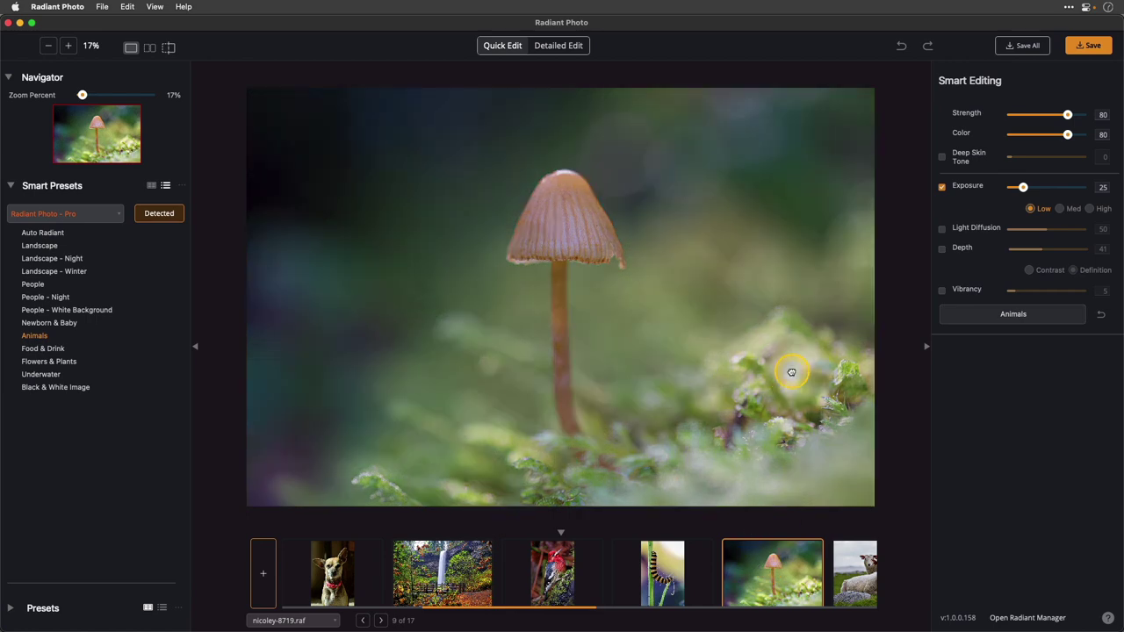
click(791, 371)
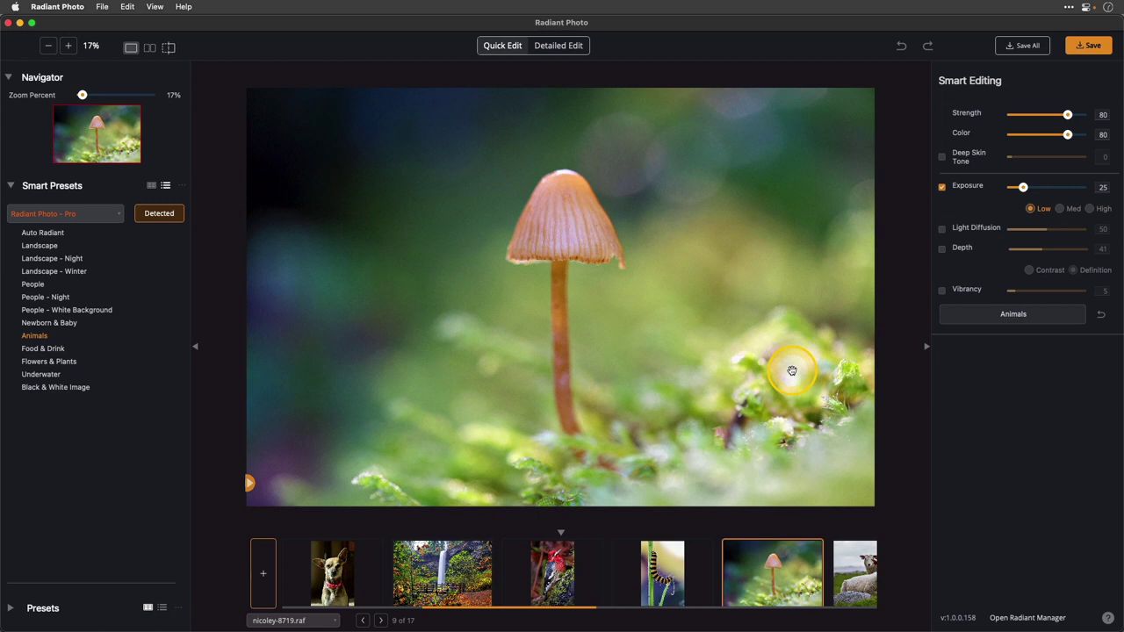
Open the balloon and tulips photo tulips-5181.raf and compare the edited version with the original
click(764, 560)
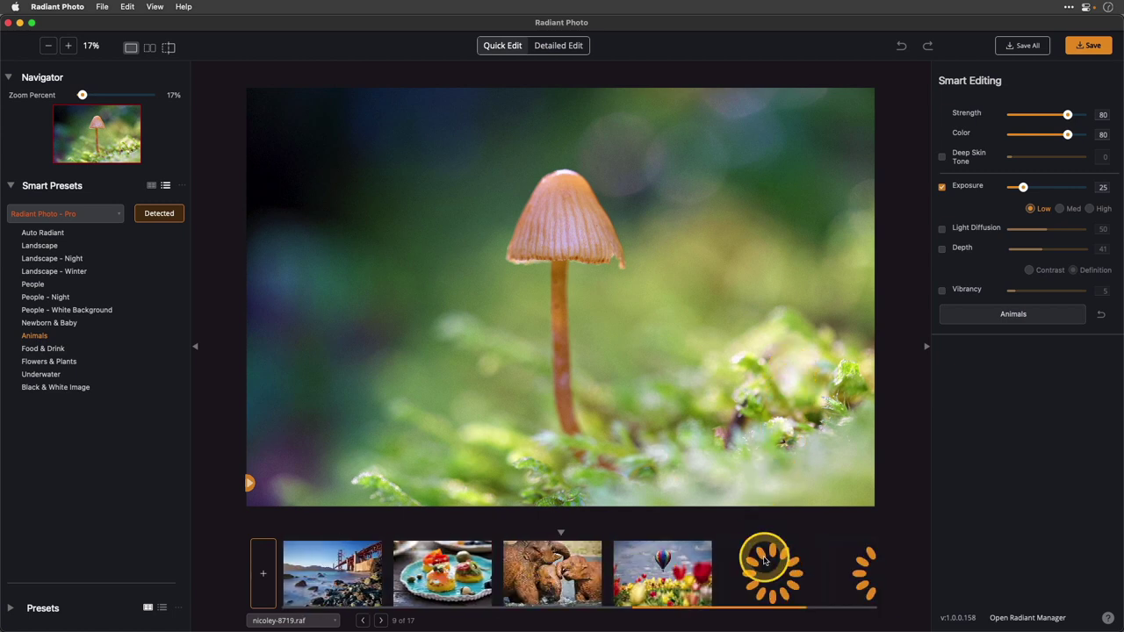
click(681, 555)
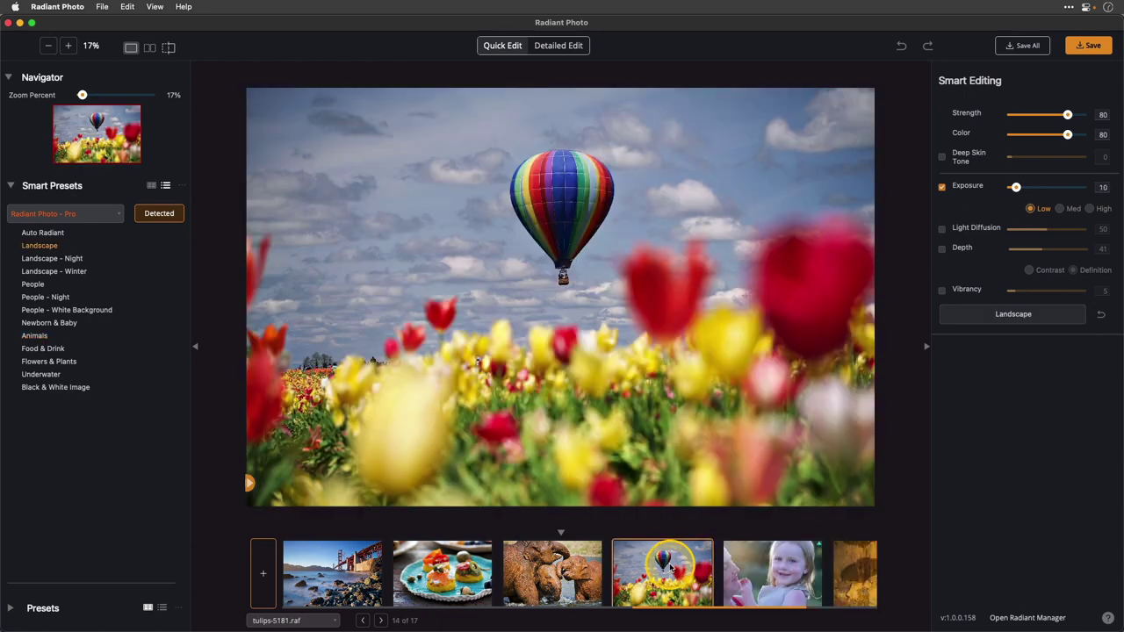
click(788, 435)
click(787, 433)
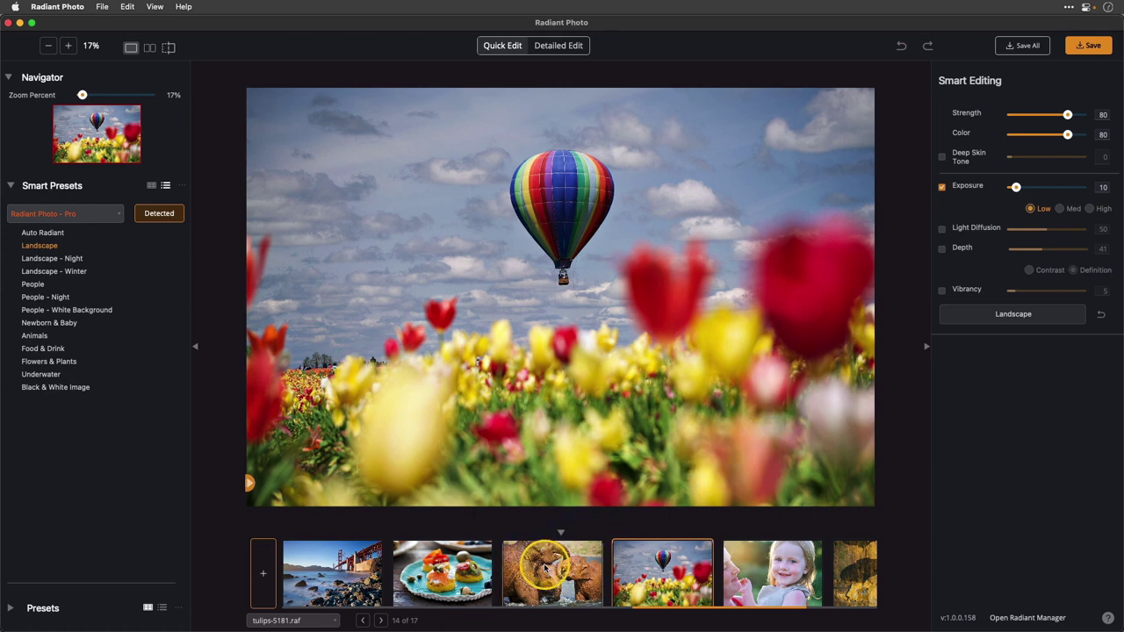
Open the elephant photo thailand-8163.raf and compare the edited version with the original
click(545, 569)
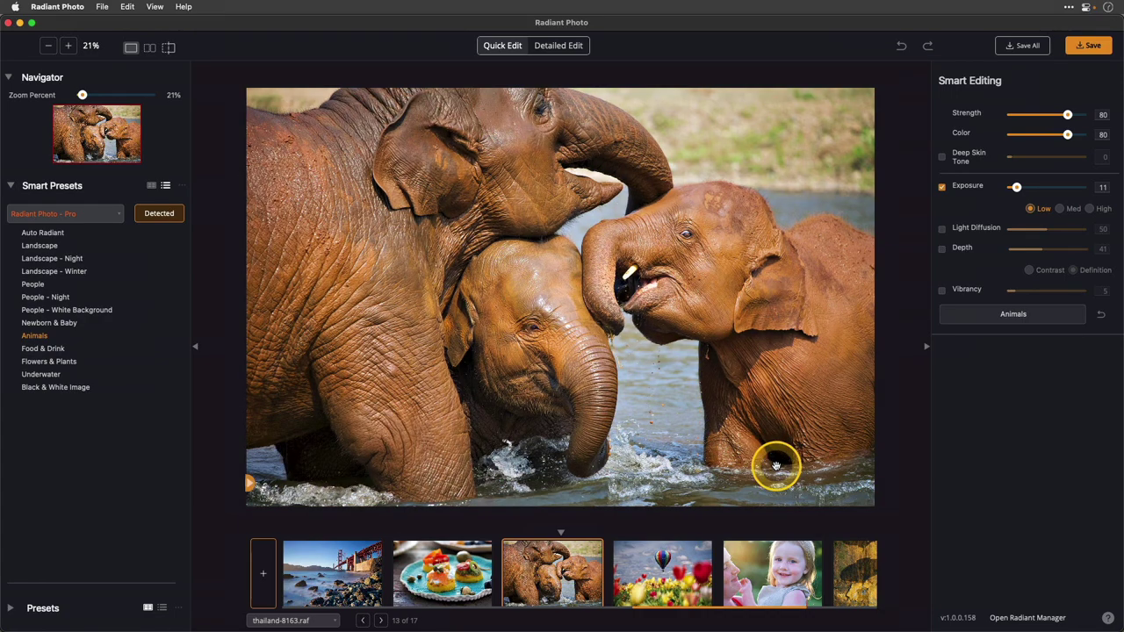
click(776, 465)
click(775, 465)
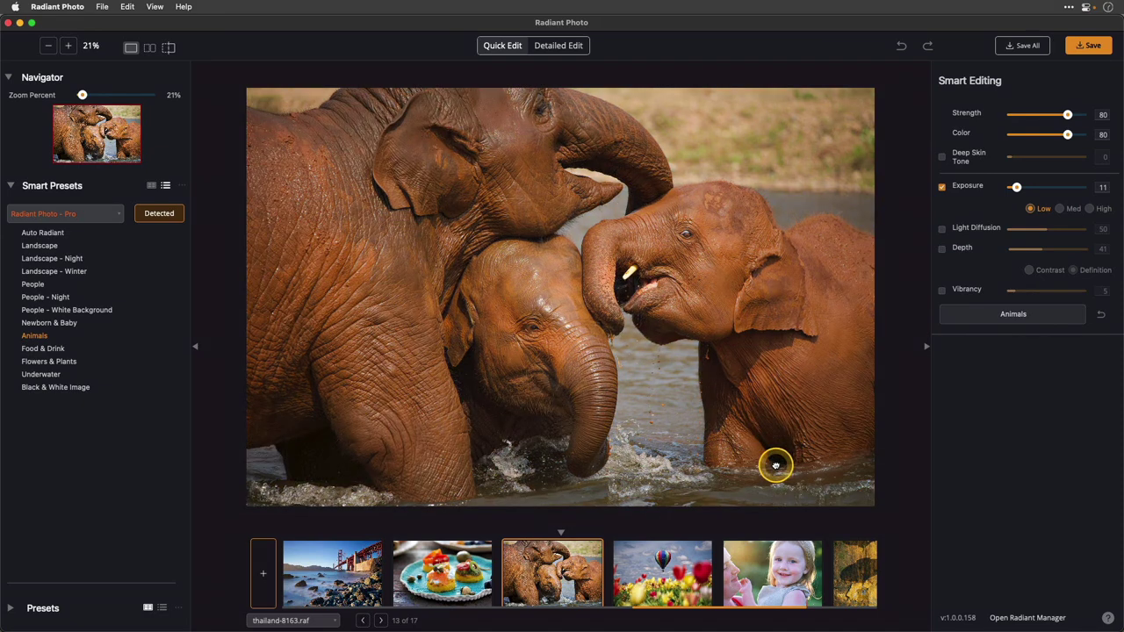
click(776, 466)
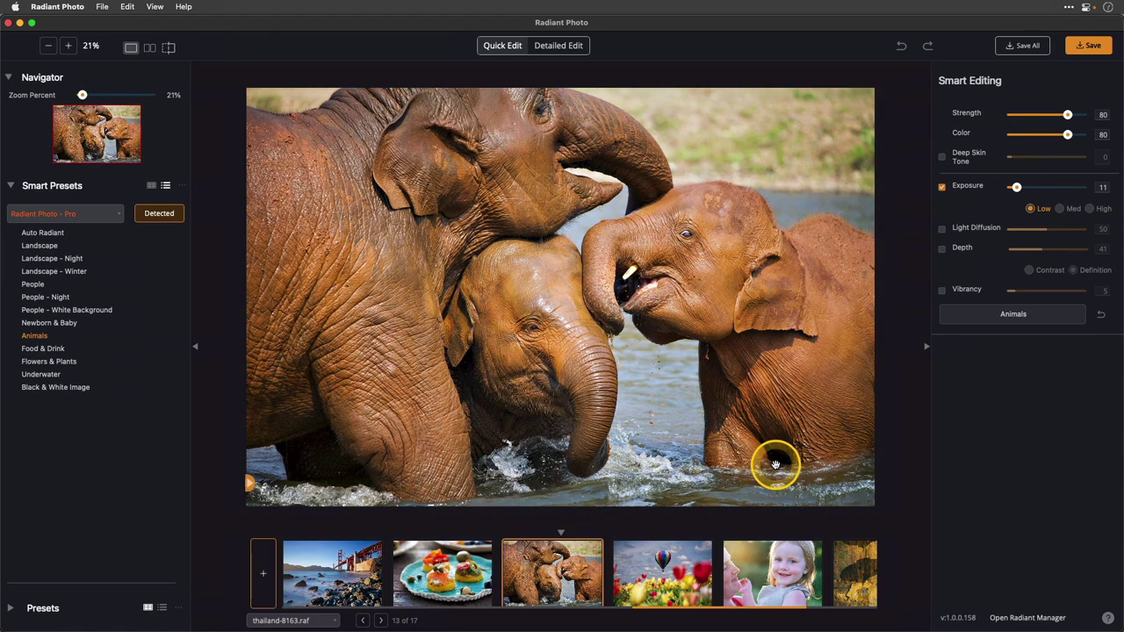
Open the portrait photo untitled-6371.raf and compare the edited version with the original
click(772, 560)
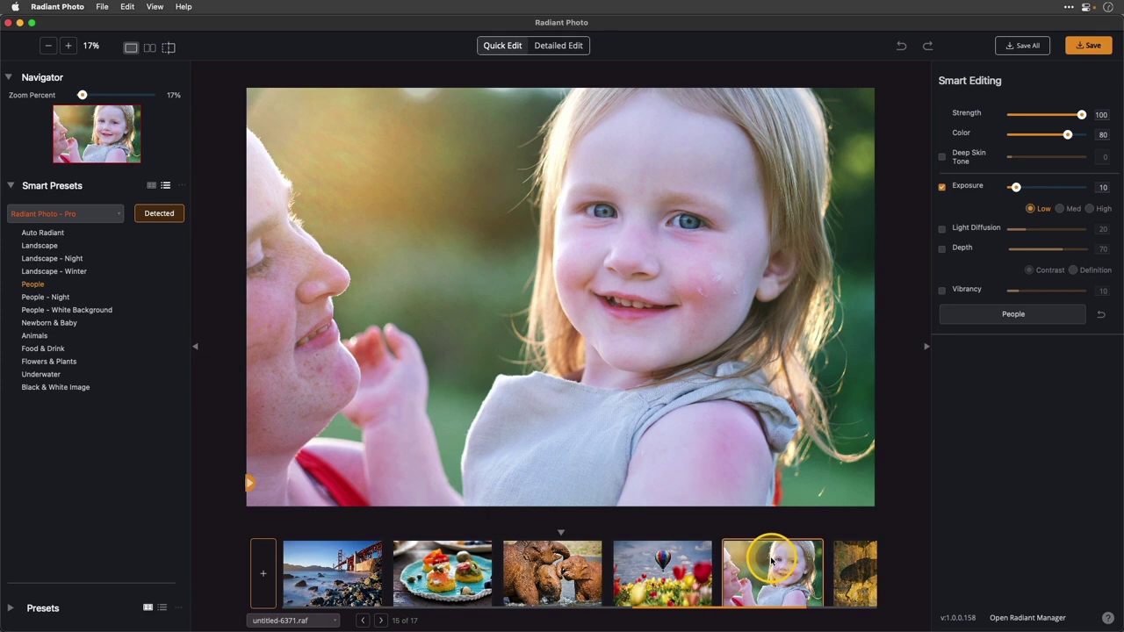
click(824, 454)
drag(824, 454, 824, 453)
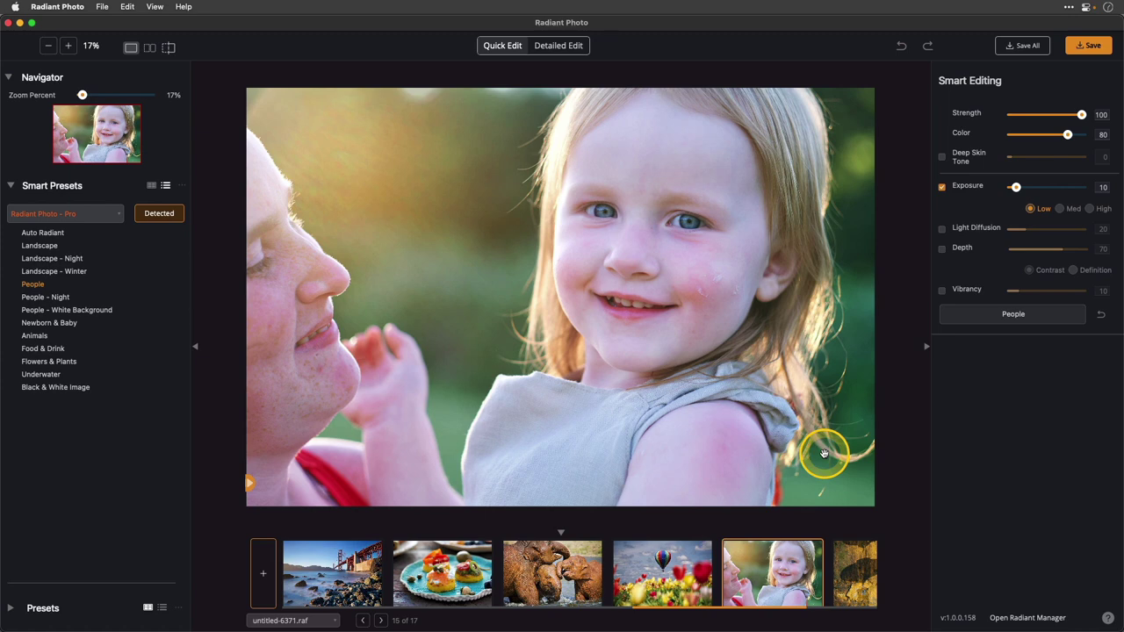
drag(824, 454, 823, 455)
drag(824, 454, 824, 455)
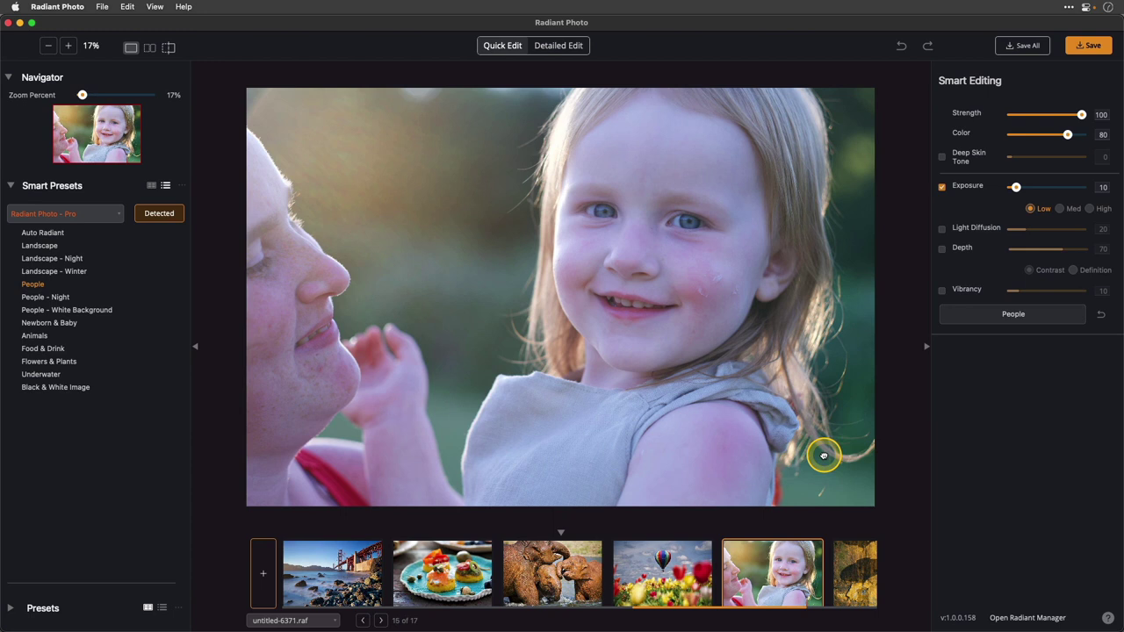
drag(824, 455, 824, 454)
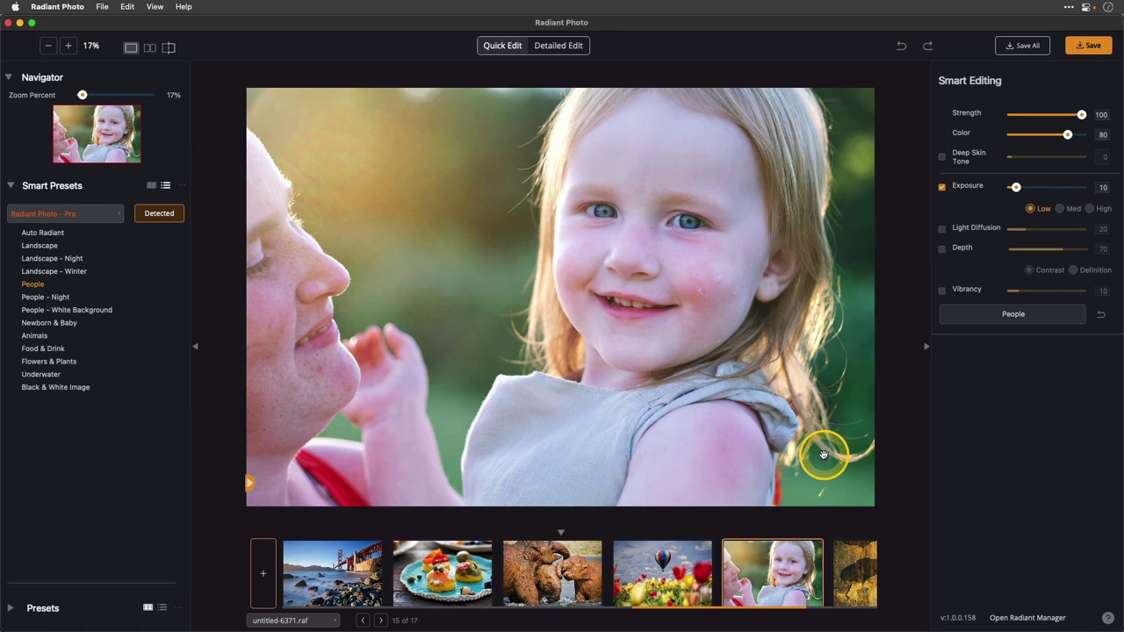
Switch to the portrait tools in Detailed Edit and crop the photo at the Original aspect ratio to frame only the girl
click(576, 50)
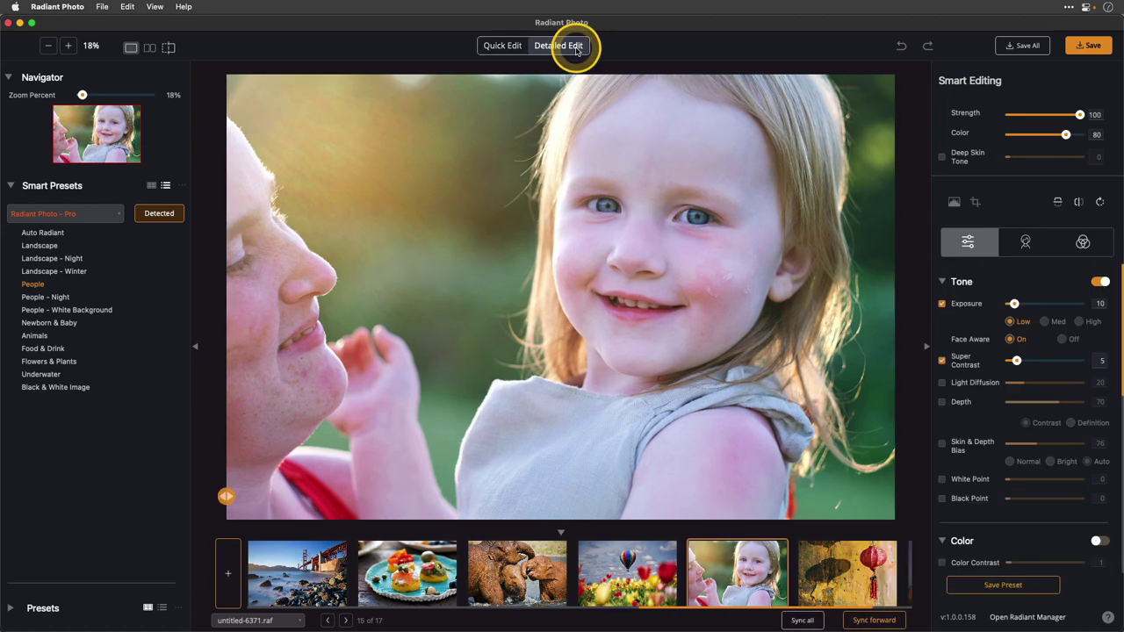
click(1026, 245)
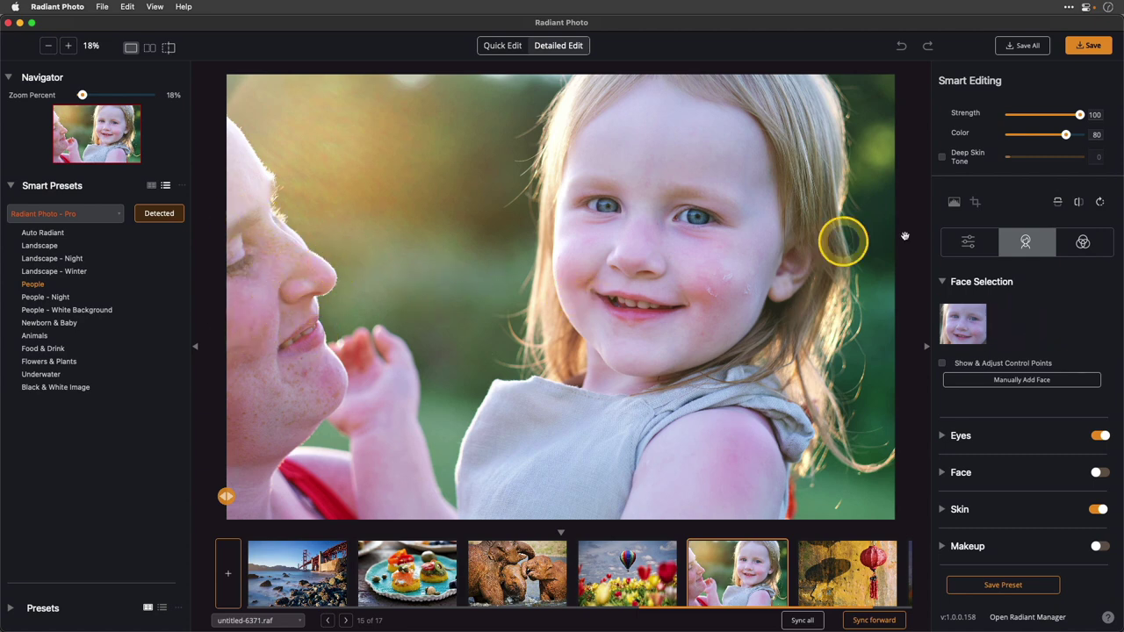
click(975, 203)
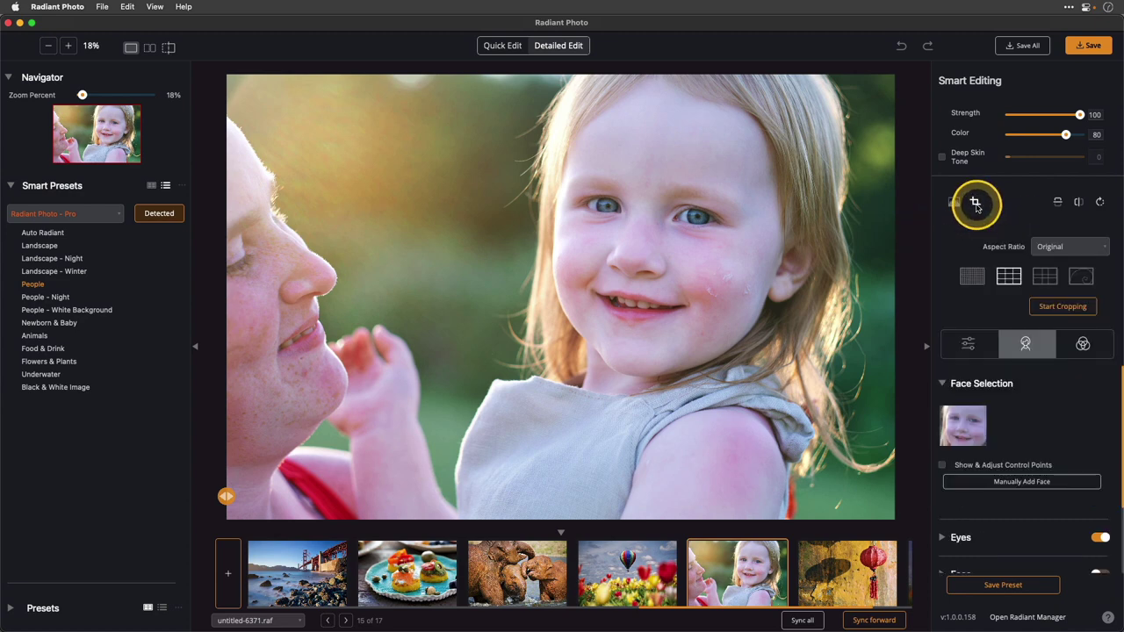
click(1062, 306)
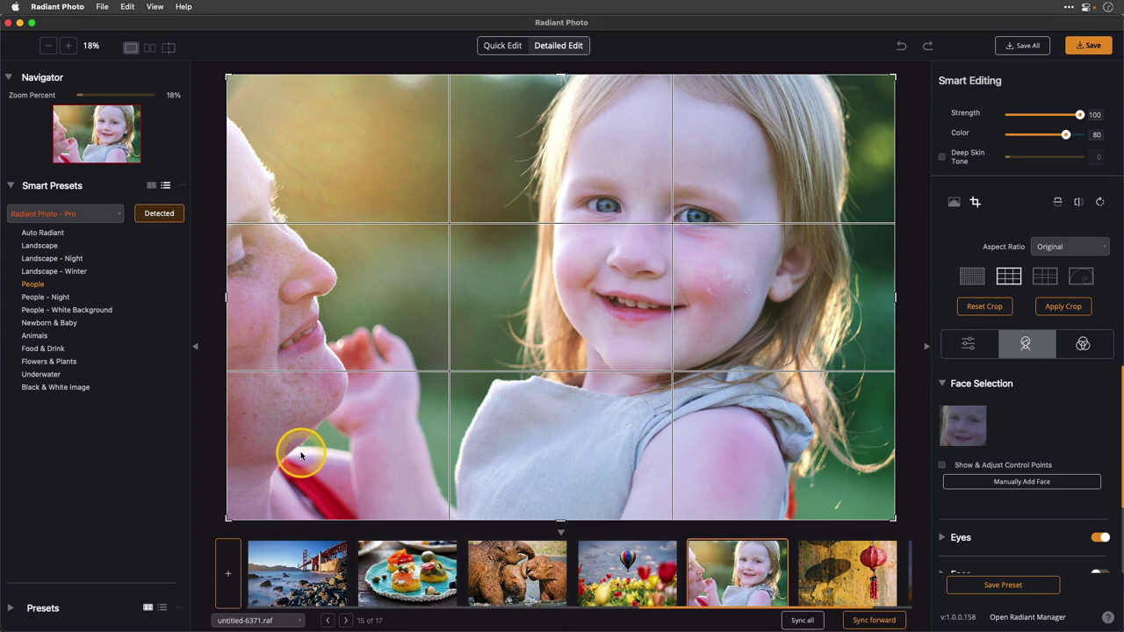
drag(229, 519, 355, 435)
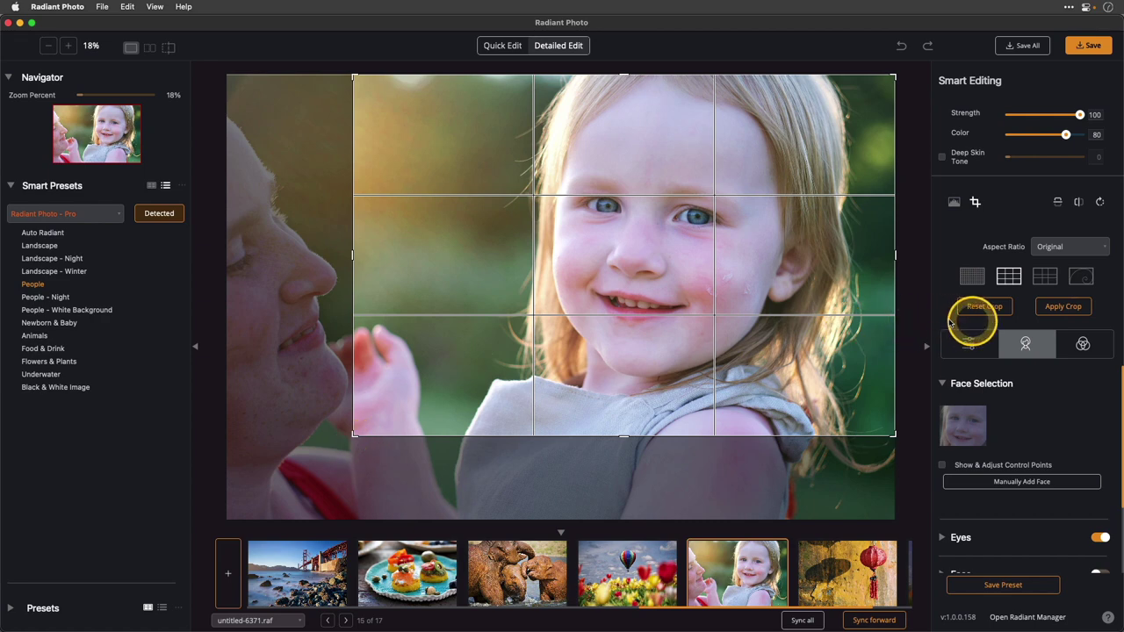
drag(844, 289, 848, 331)
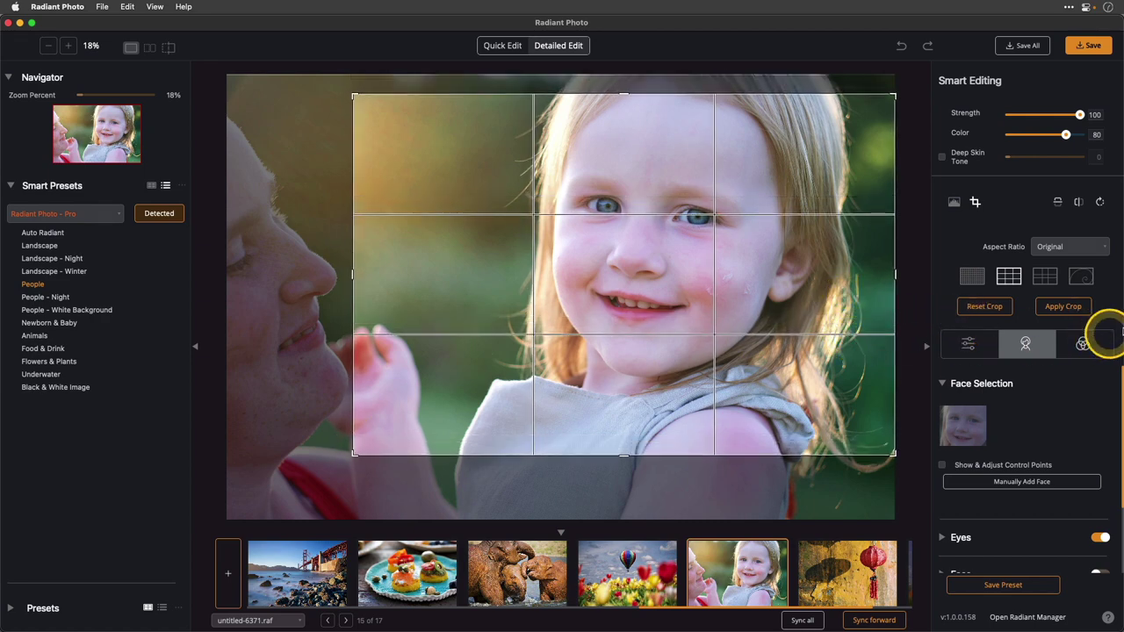
click(1063, 306)
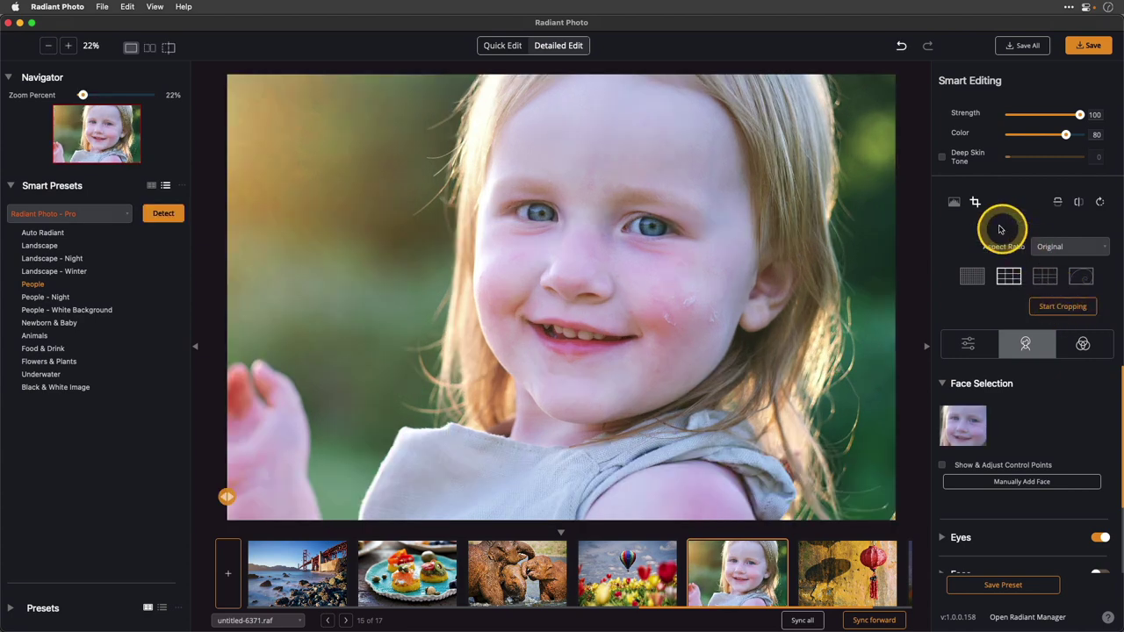
click(974, 202)
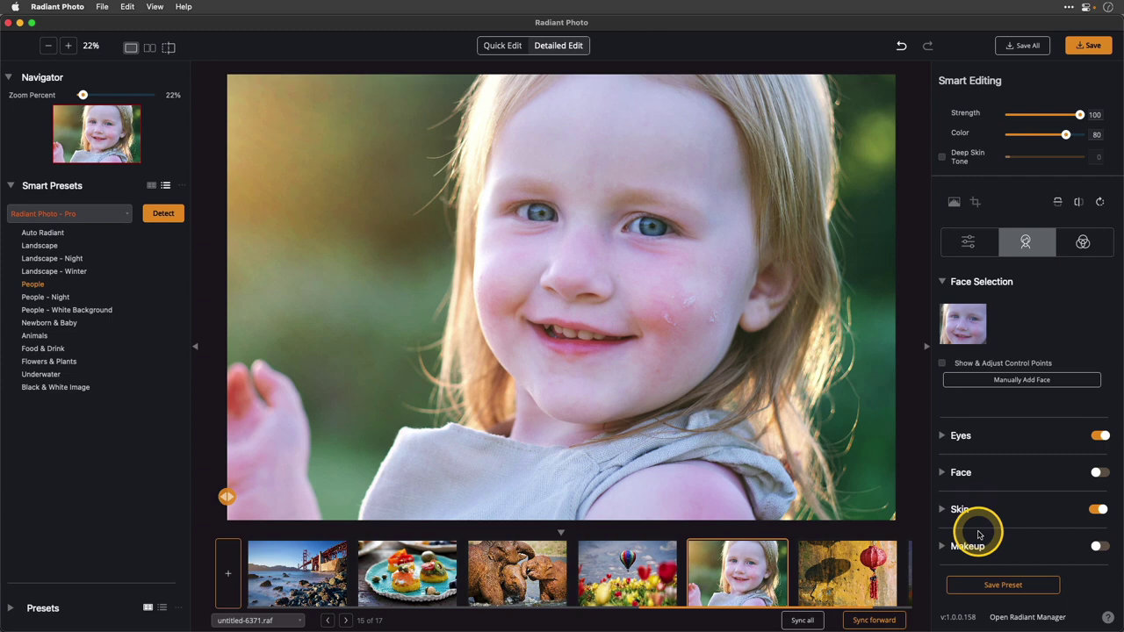
Expand the Eyes, Makeup, Skin and Face sections and examine their portrait retouching options
click(953, 434)
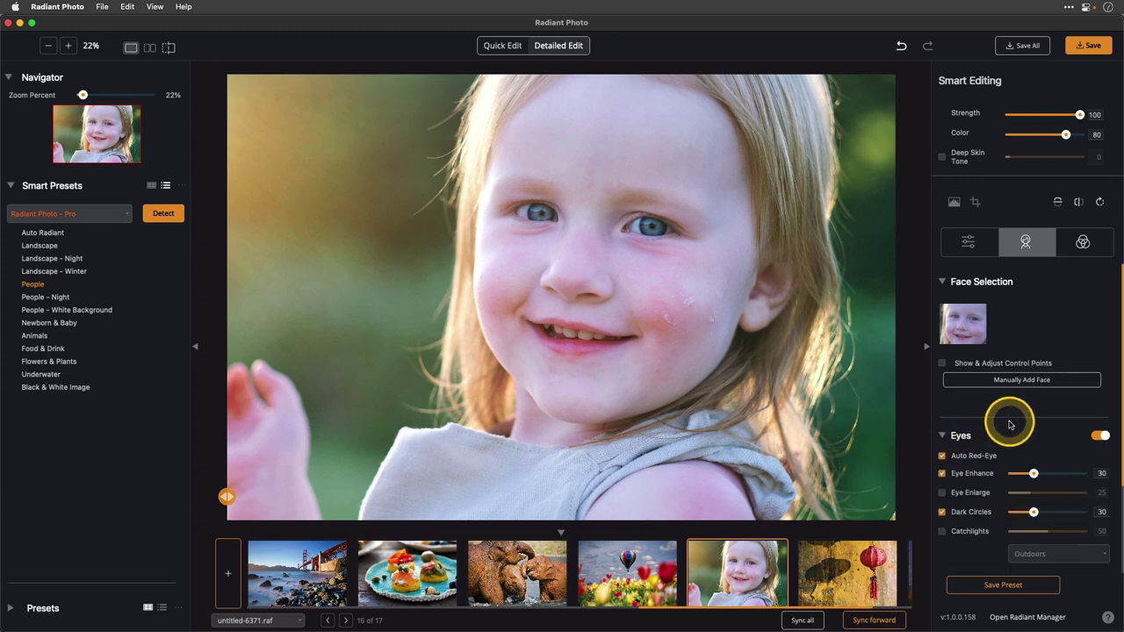
scroll(1010, 422, down, 1)
scroll(1010, 425, down, 2)
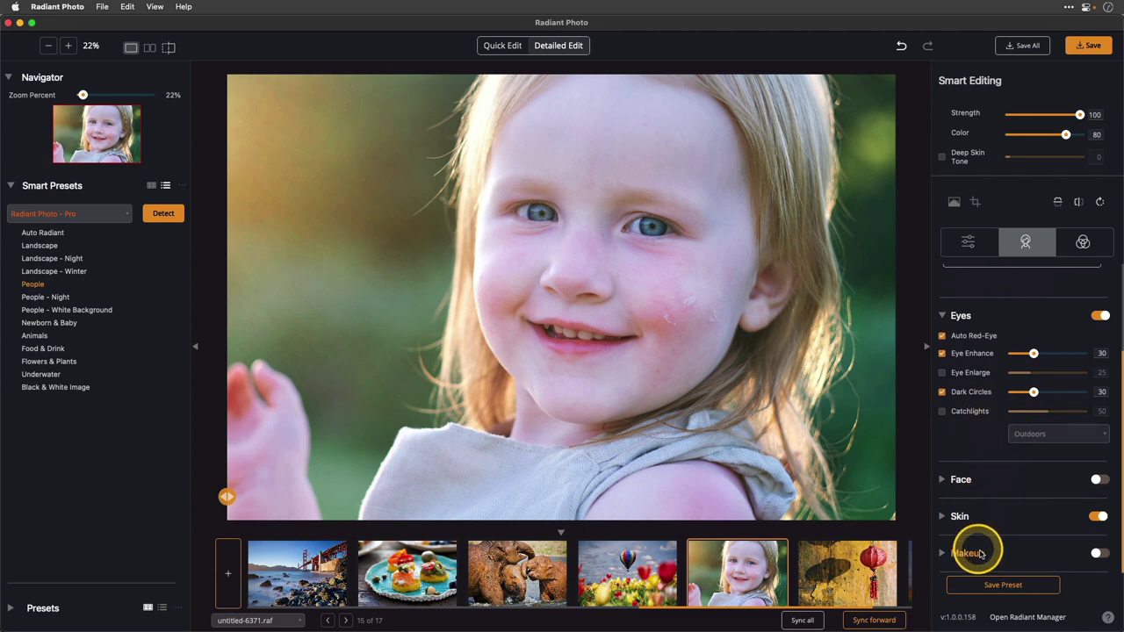
click(941, 553)
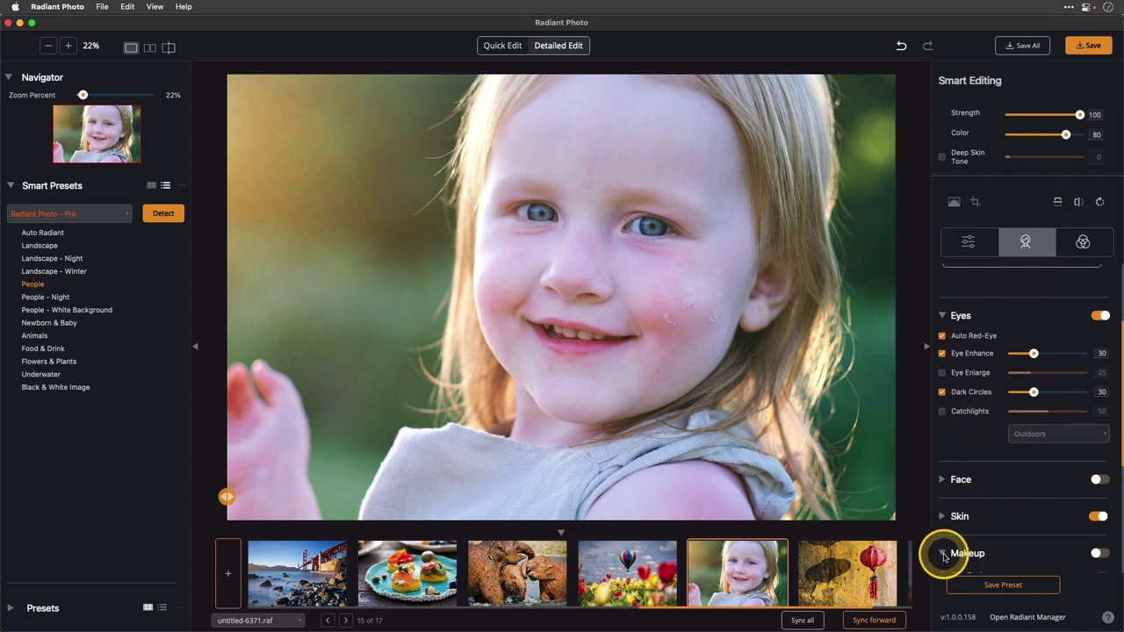
scroll(995, 535, down, 2)
scroll(996, 536, down, 5)
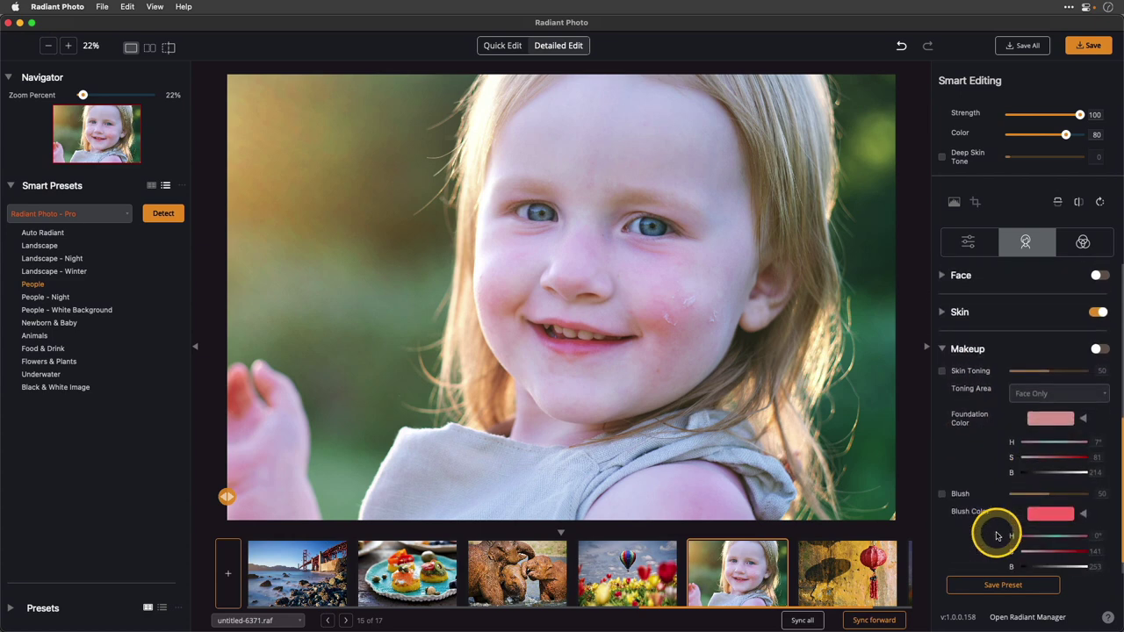
scroll(996, 535, up, 4)
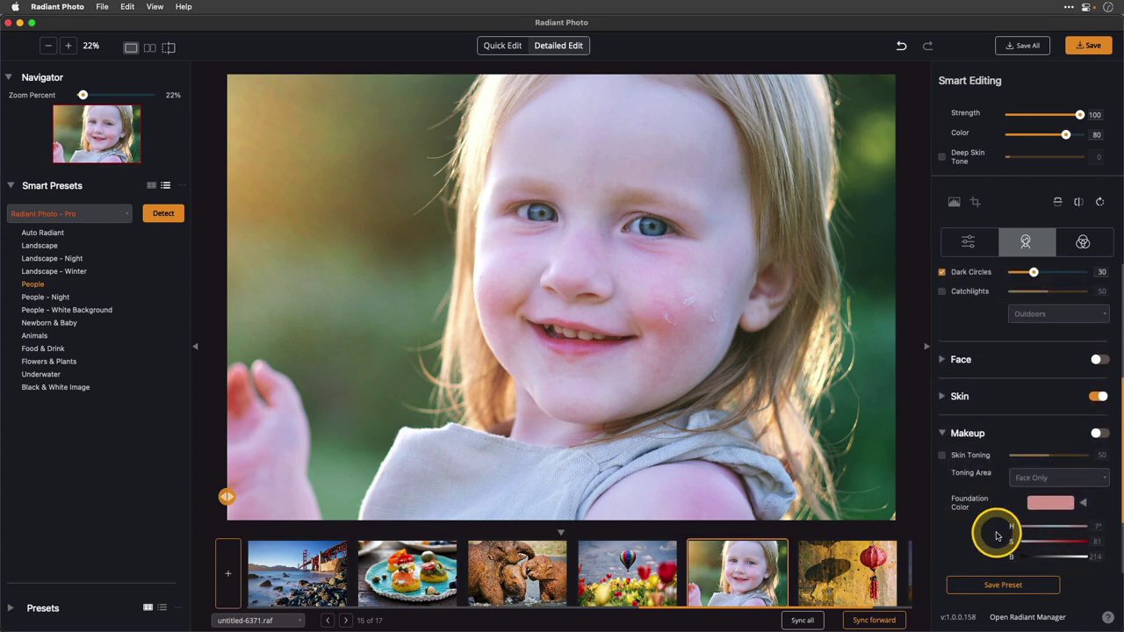
click(946, 396)
scroll(998, 408, down, 2)
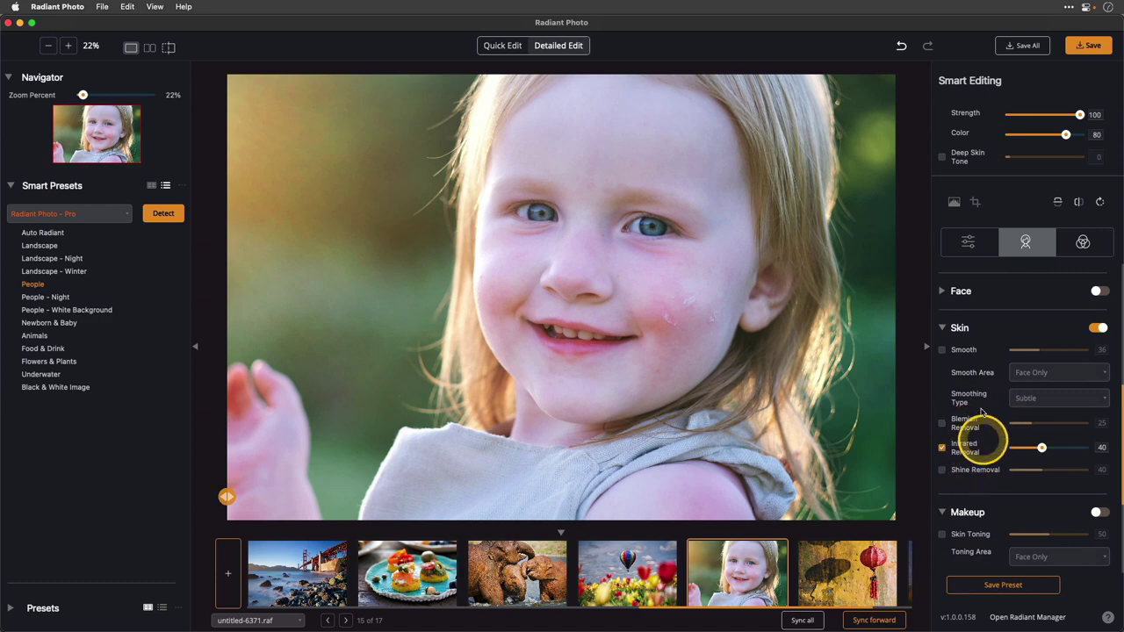
scroll(996, 404, up, 2)
click(941, 362)
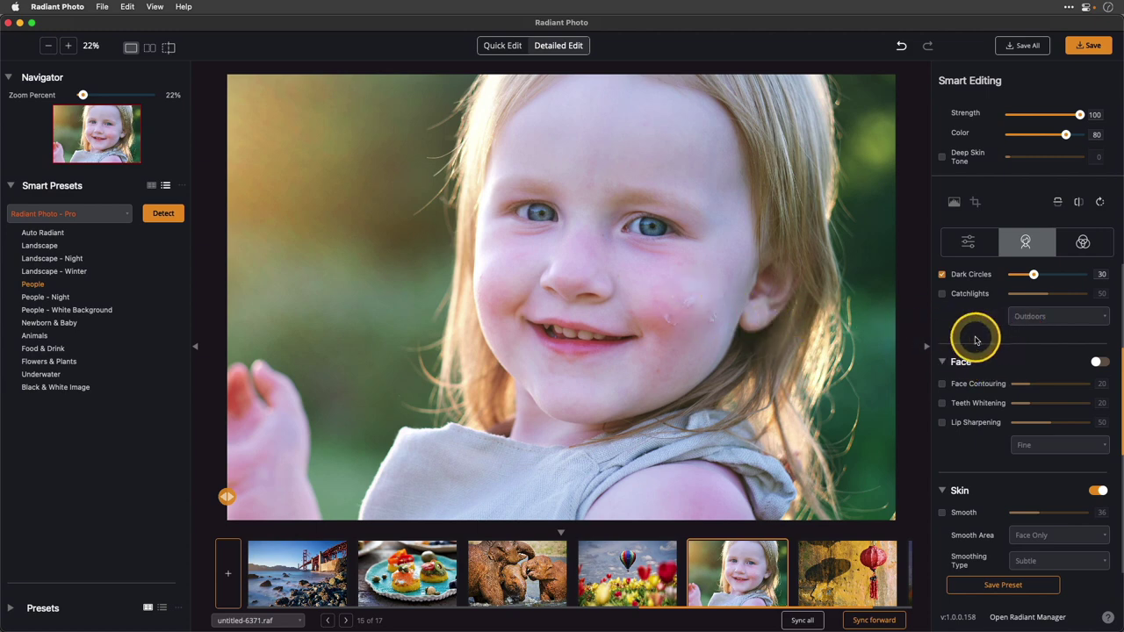
Set Eye Enhance to 46 after trying it at 100, and toggle the effect to compare the girl's eyes
scroll(974, 340, up, 3)
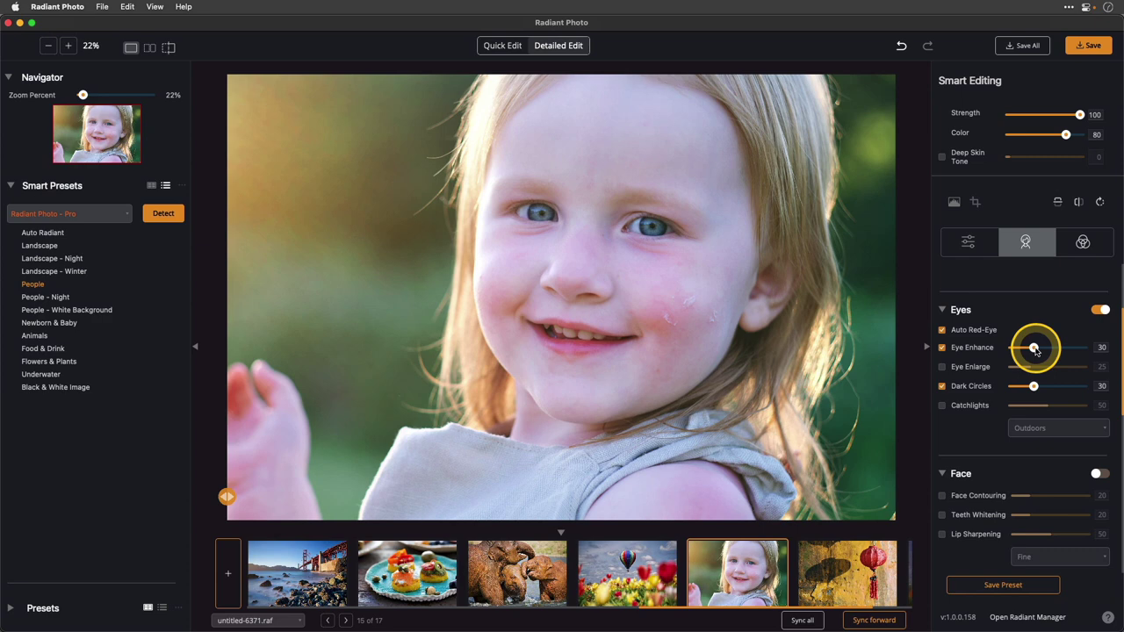
drag(1035, 349, 1084, 349)
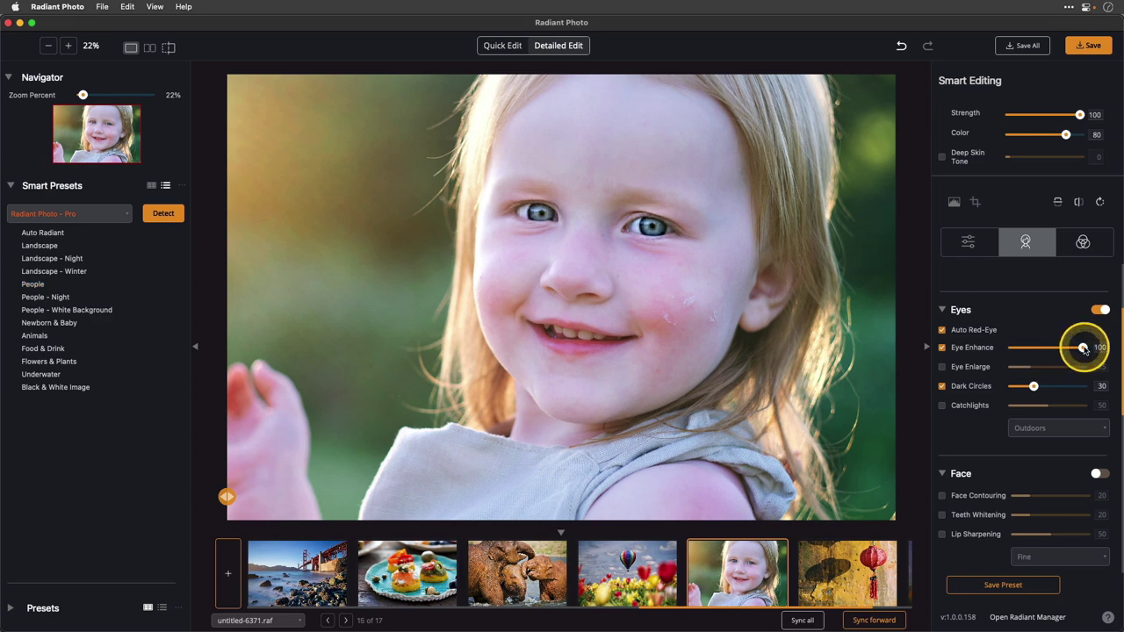
drag(1084, 348, 1029, 351)
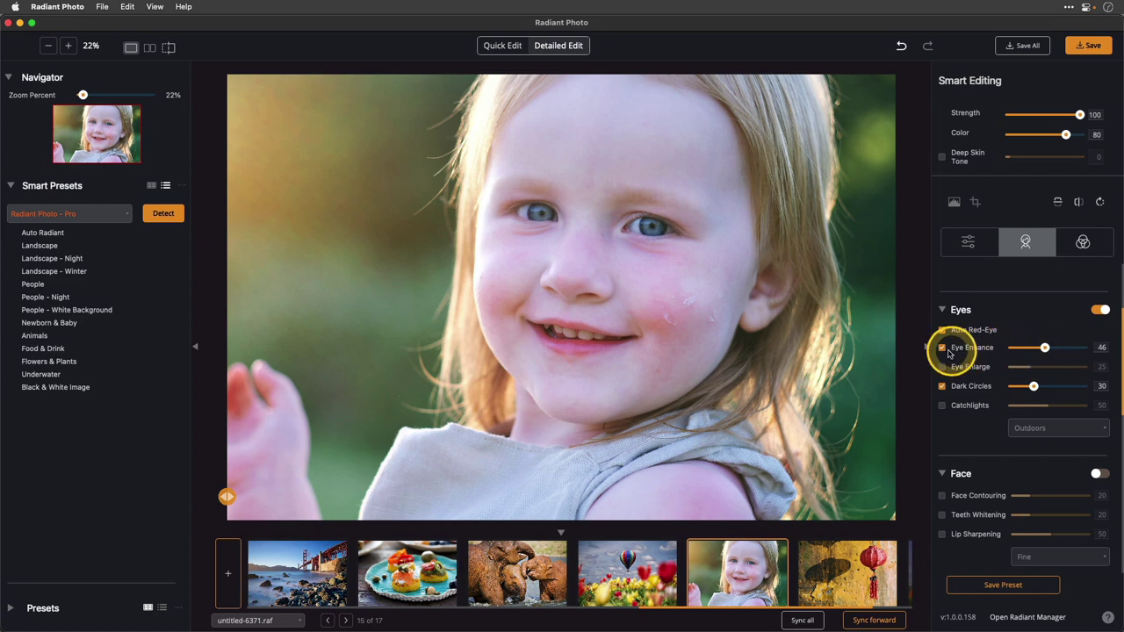
click(942, 348)
click(942, 348)
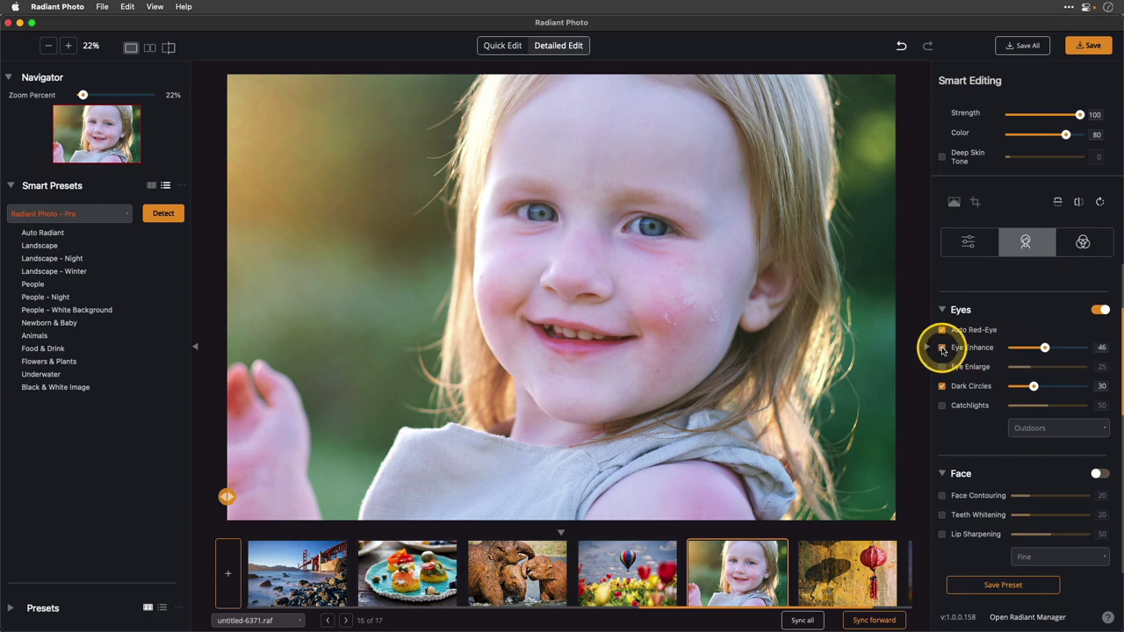
click(942, 349)
click(942, 350)
Try Eye Enlarge on the girl's eyes at 100 and 28, toggle it to compare, and leave it turned off
click(943, 368)
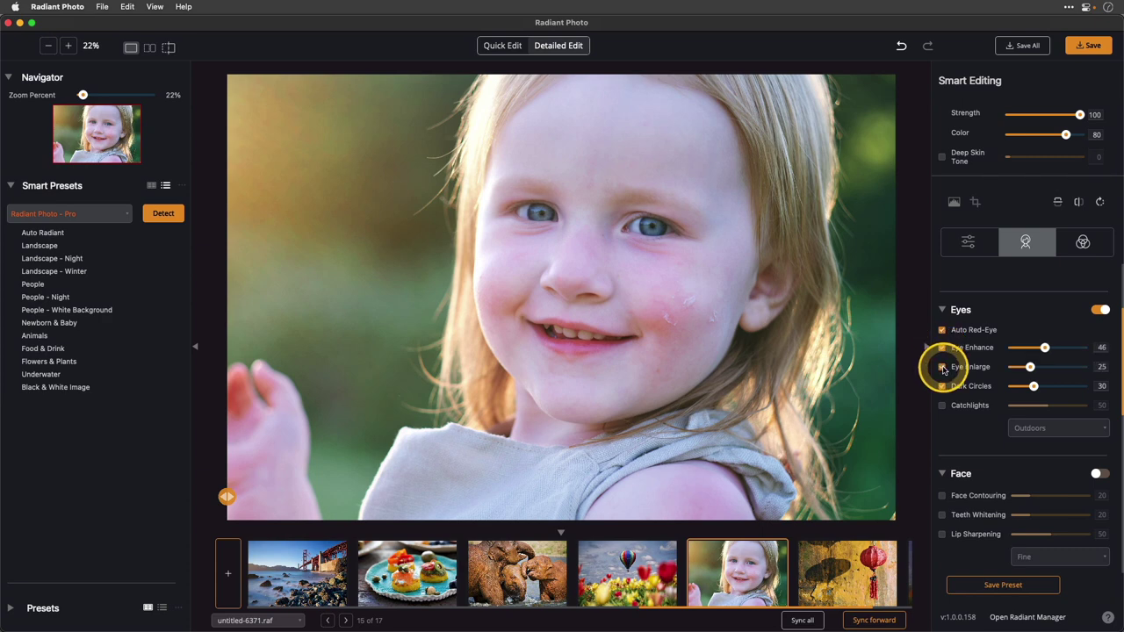
drag(1030, 366, 1112, 361)
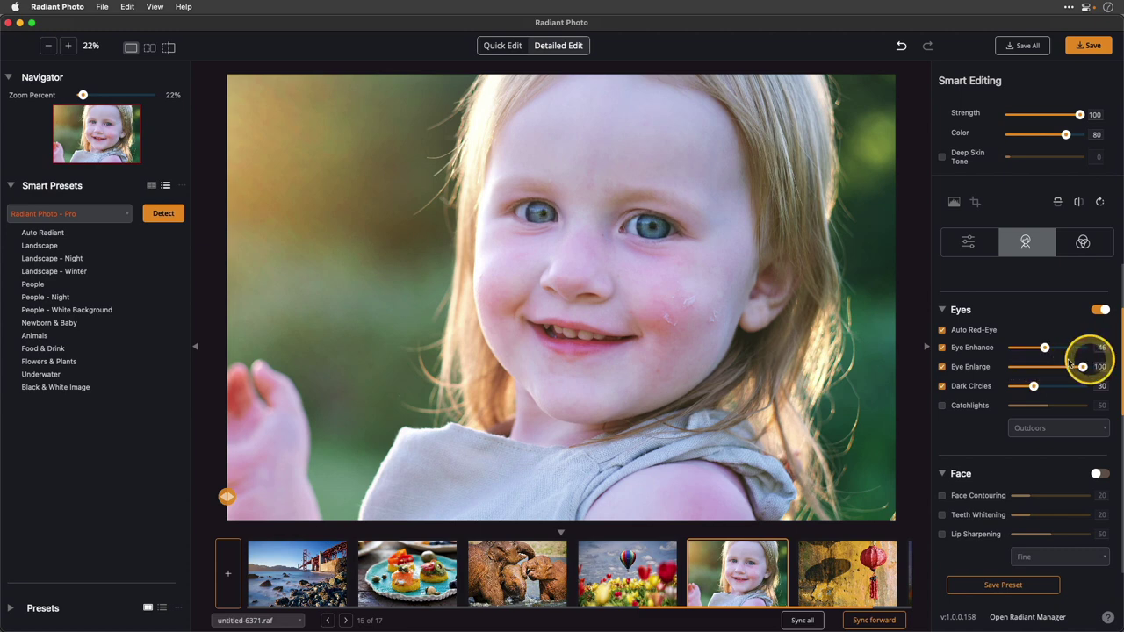
click(1032, 368)
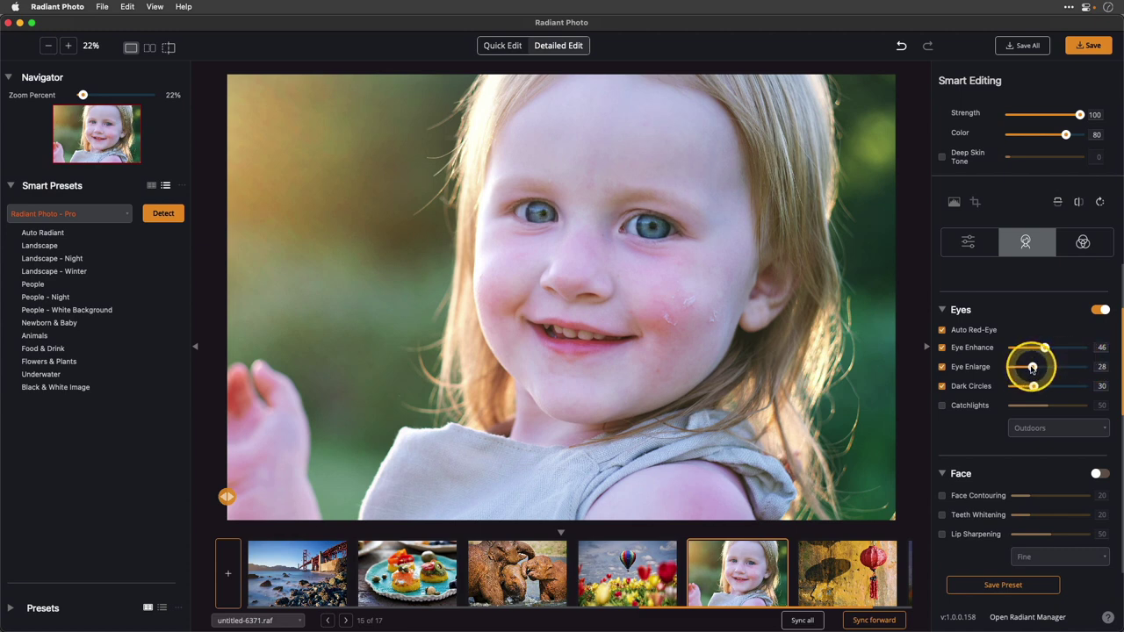
click(942, 368)
click(943, 368)
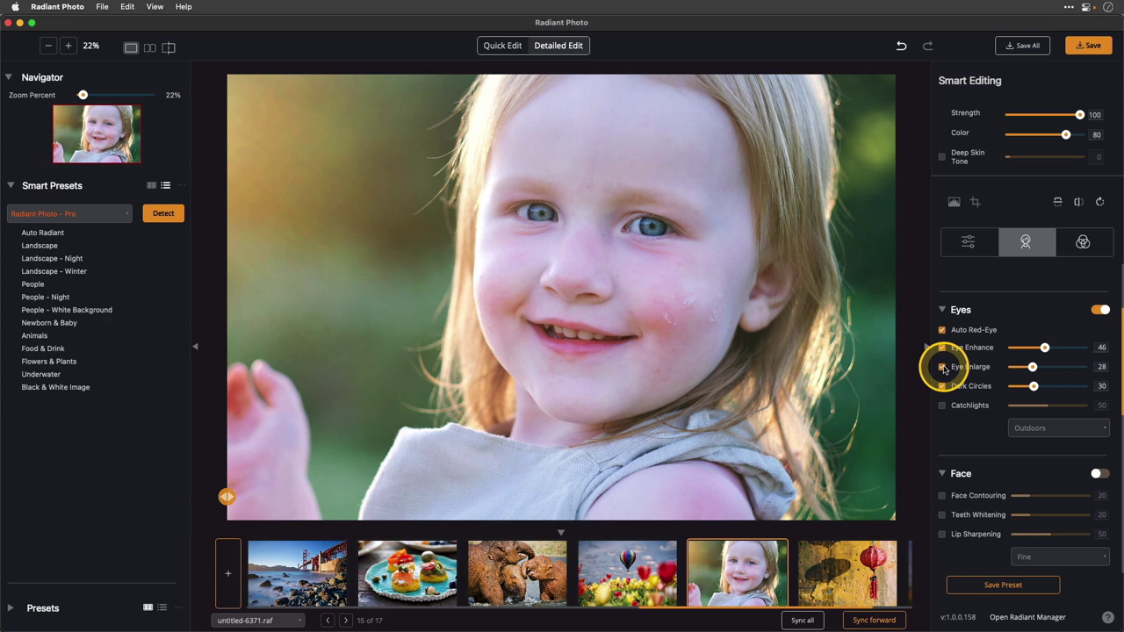
click(942, 368)
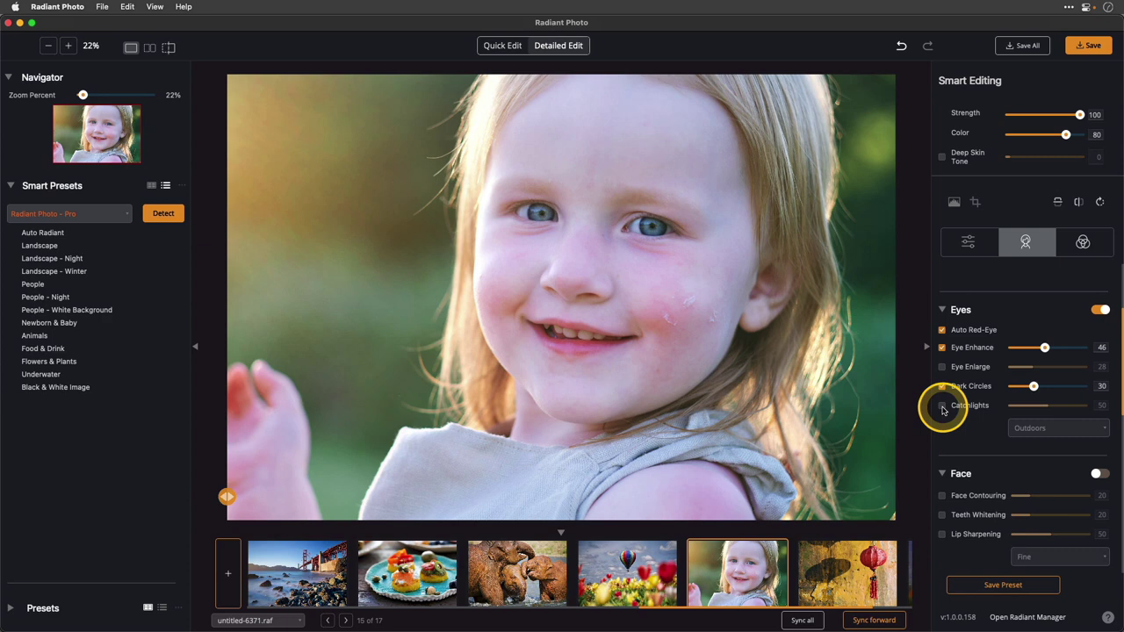
Open the red lantern photo vietnam-4584.dng and set its Smart Editing Color to 39
scroll(790, 562, right, 2)
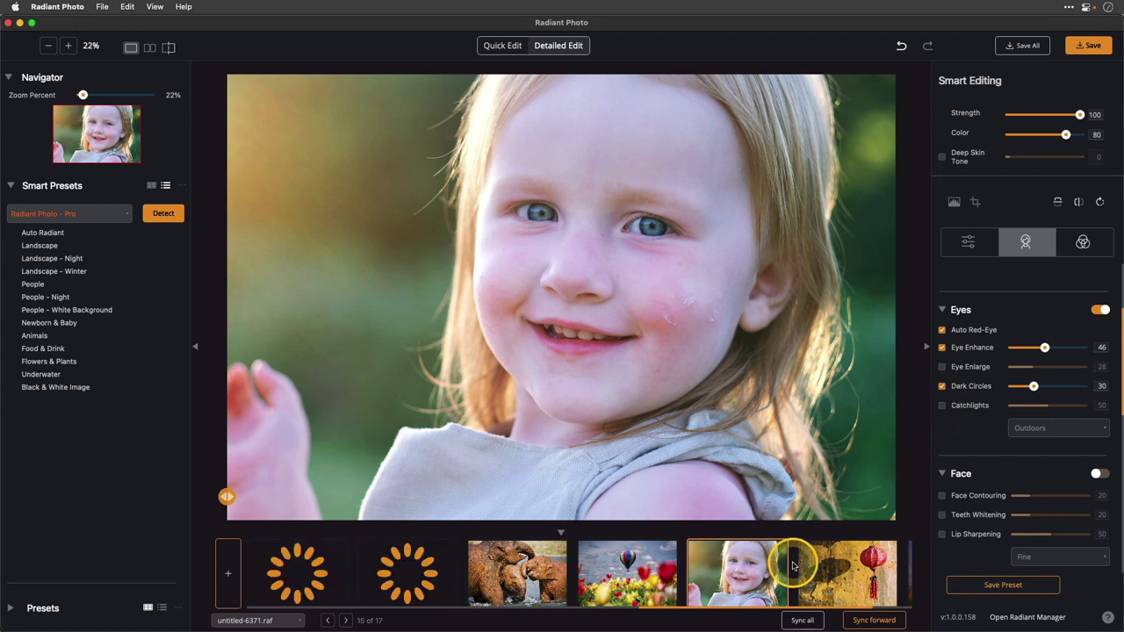
click(749, 569)
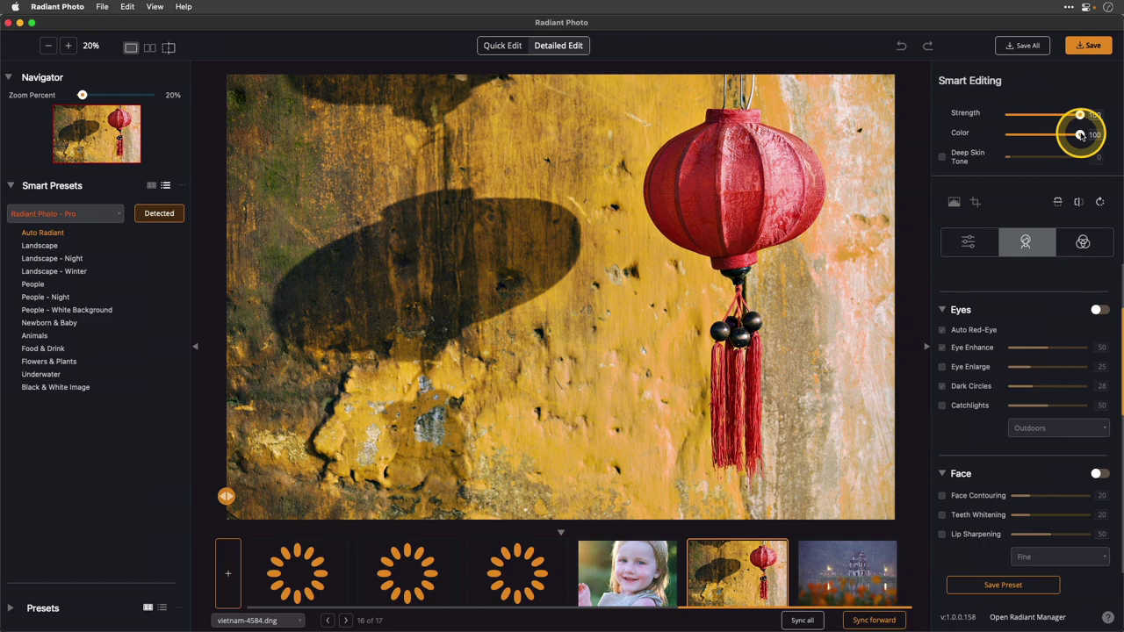
drag(1081, 134, 1038, 134)
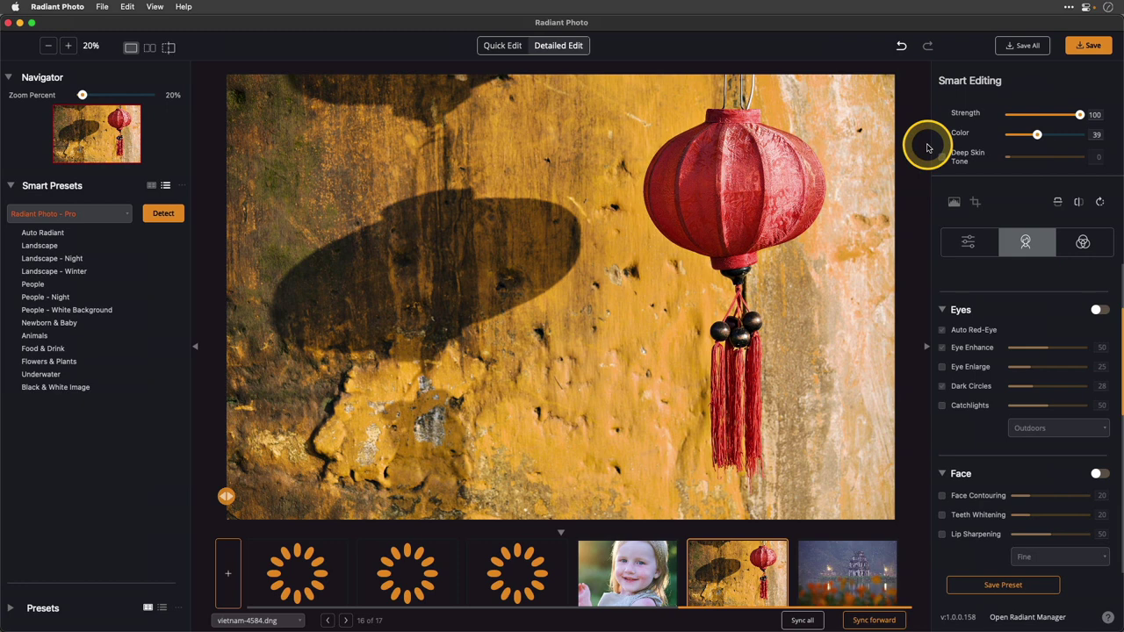
Open the lake temple photo vietnam-5428.dng and apply the 1990 Vintage look as its color grading
click(838, 586)
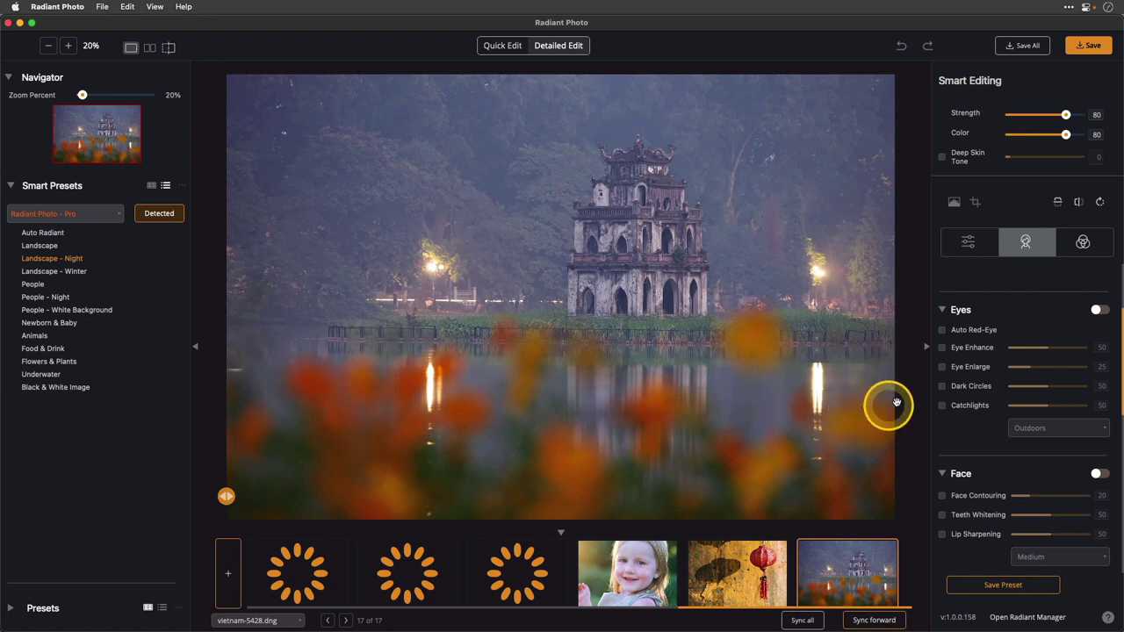
click(1083, 242)
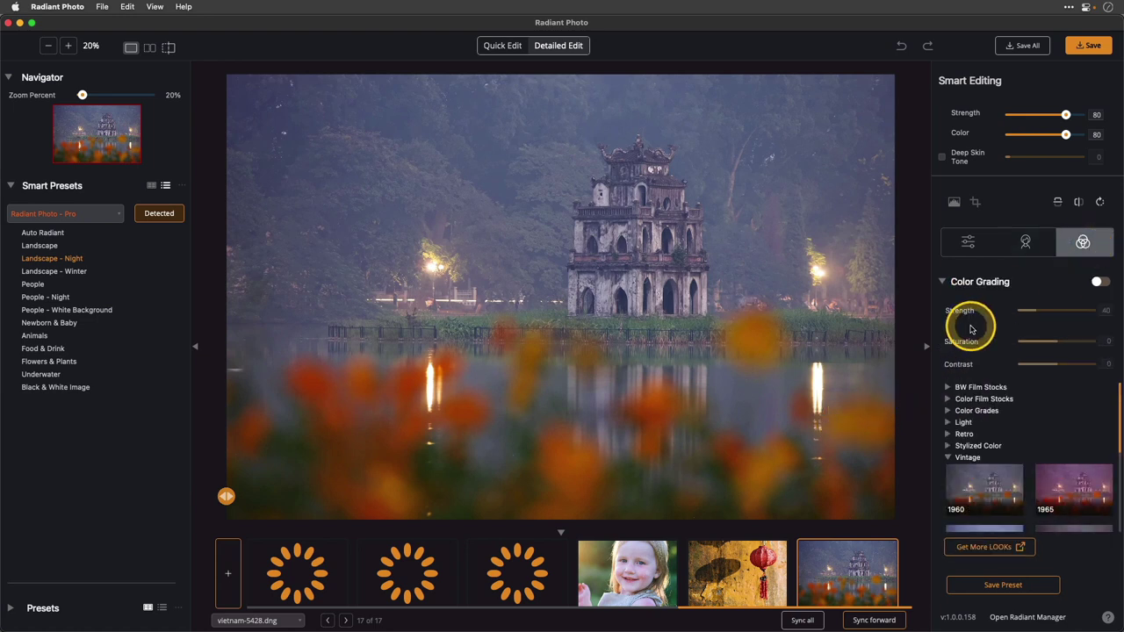
click(1096, 284)
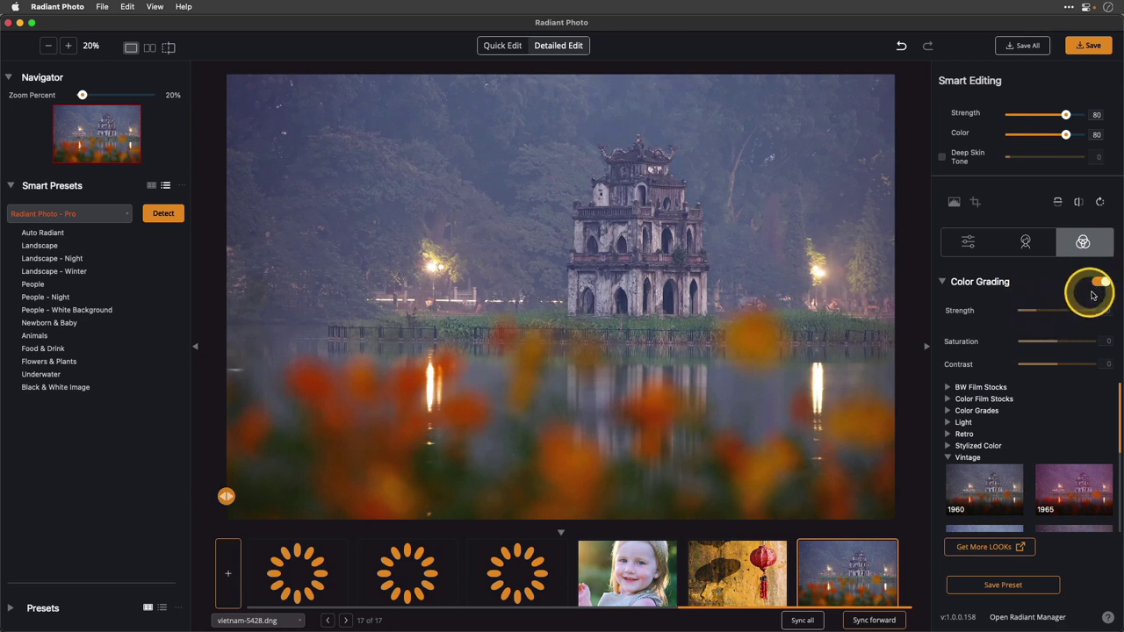
click(1097, 283)
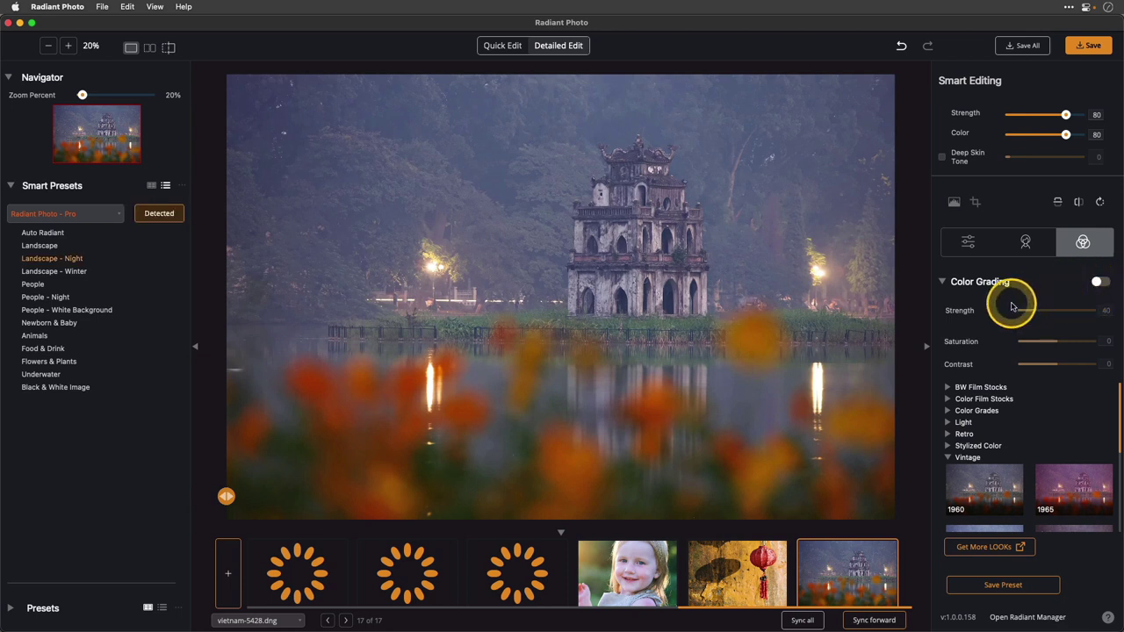
scroll(1004, 440, down, 5)
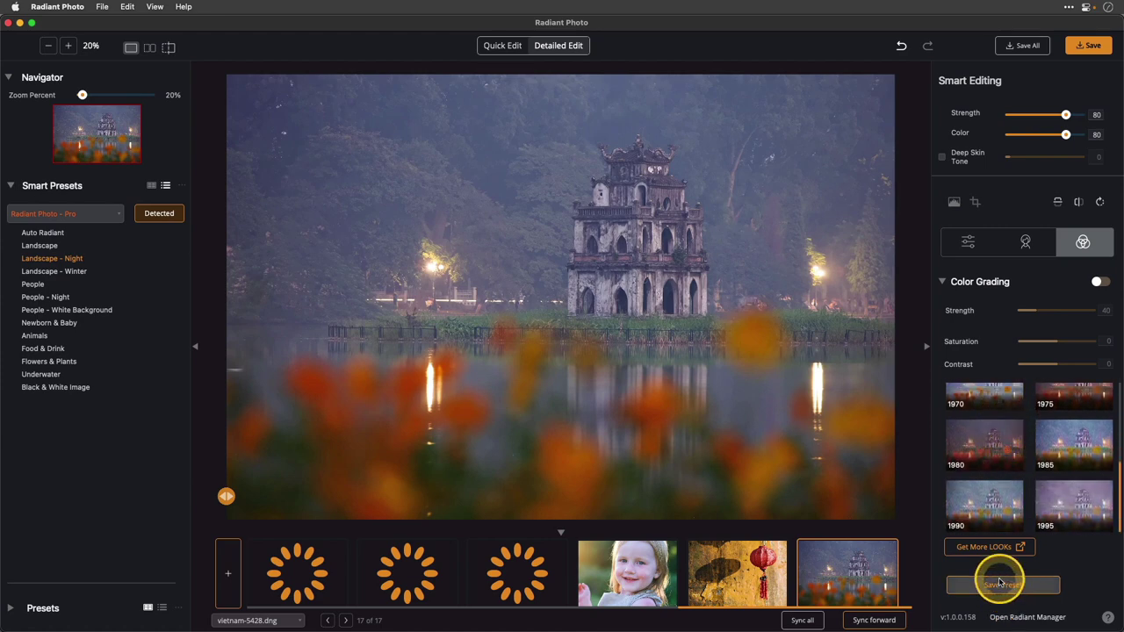
click(993, 508)
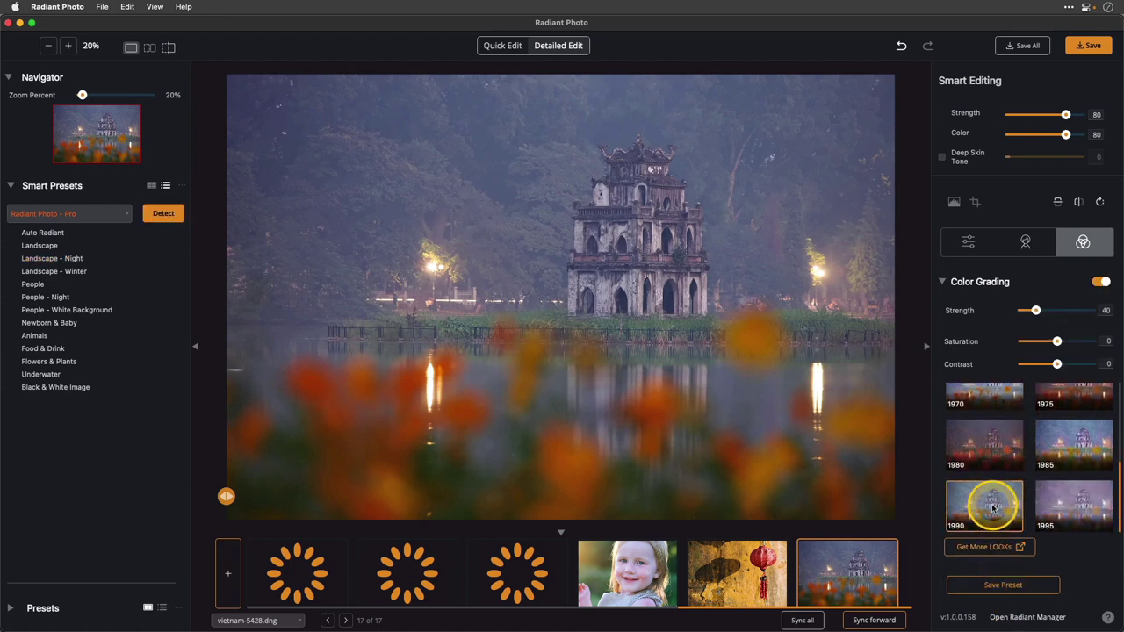